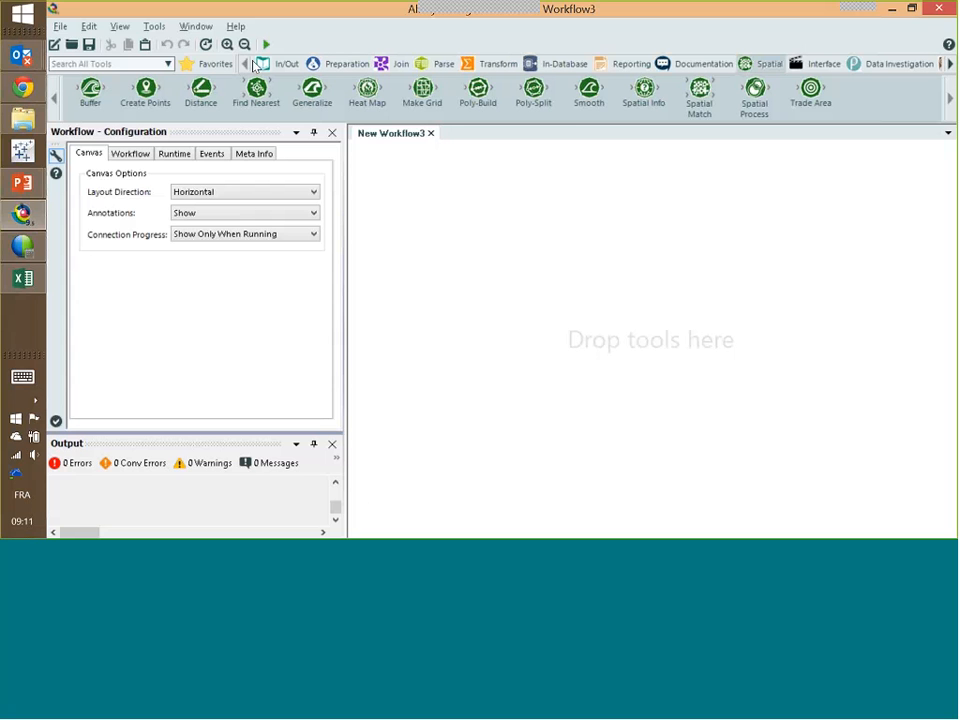
- Look through the tools in the In/Out, Preparation, Join, Parse, Transform, In-Database and Spatial categories
left_click(286, 64)
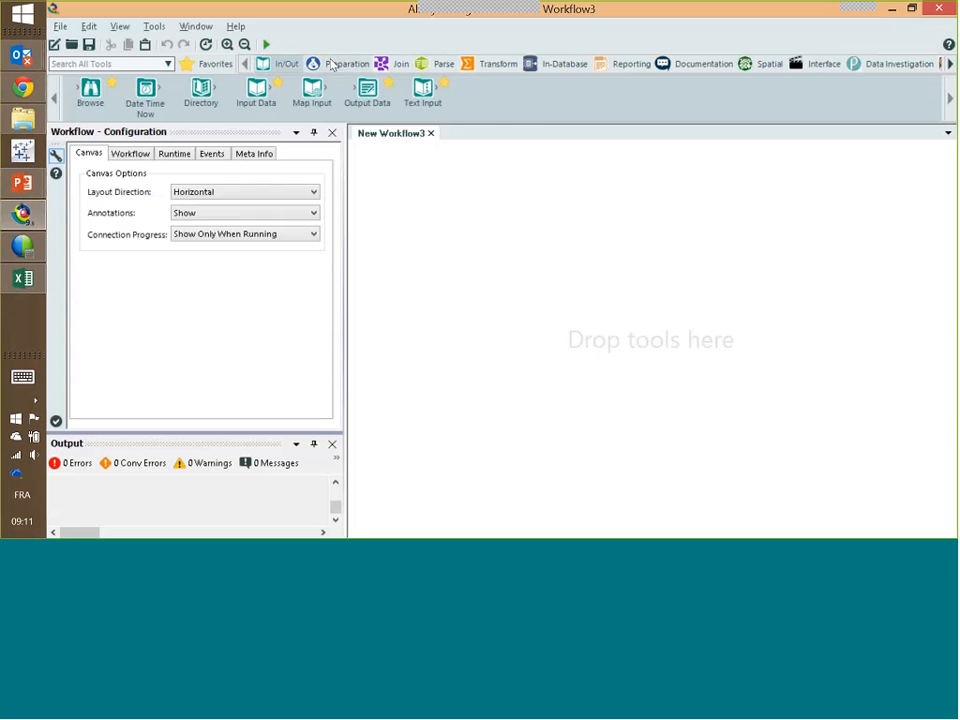
left_click(360, 66)
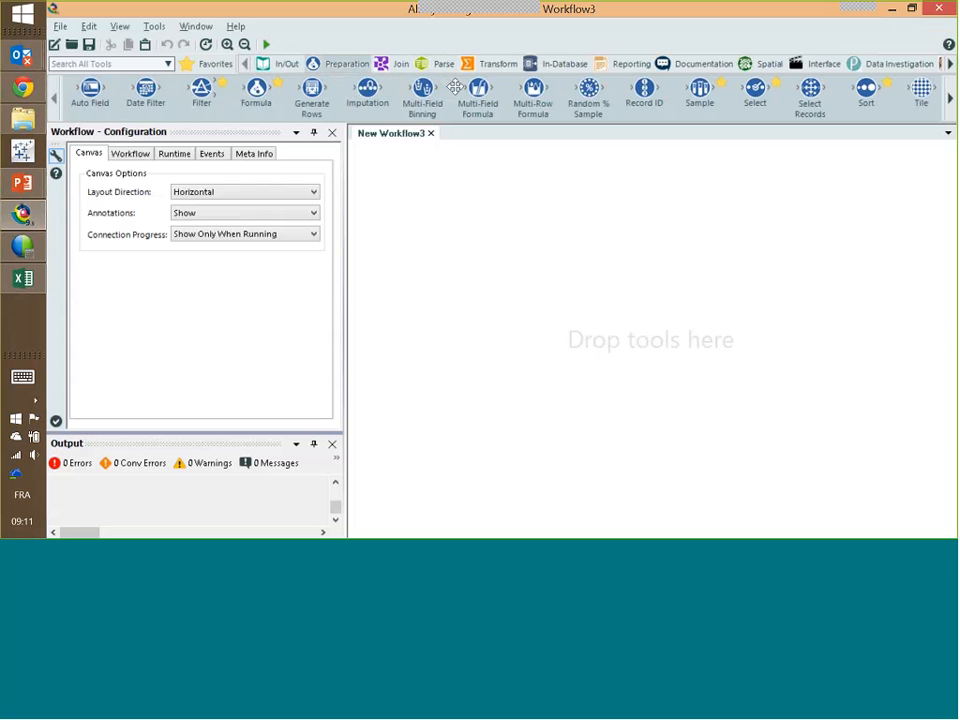
left_click(396, 64)
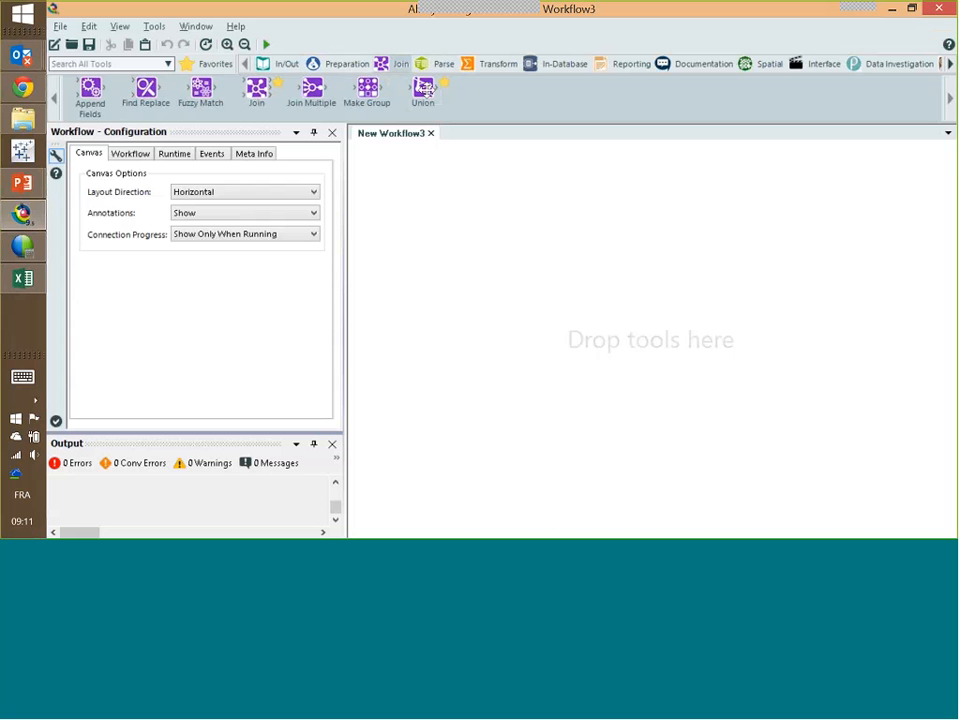
left_click(441, 65)
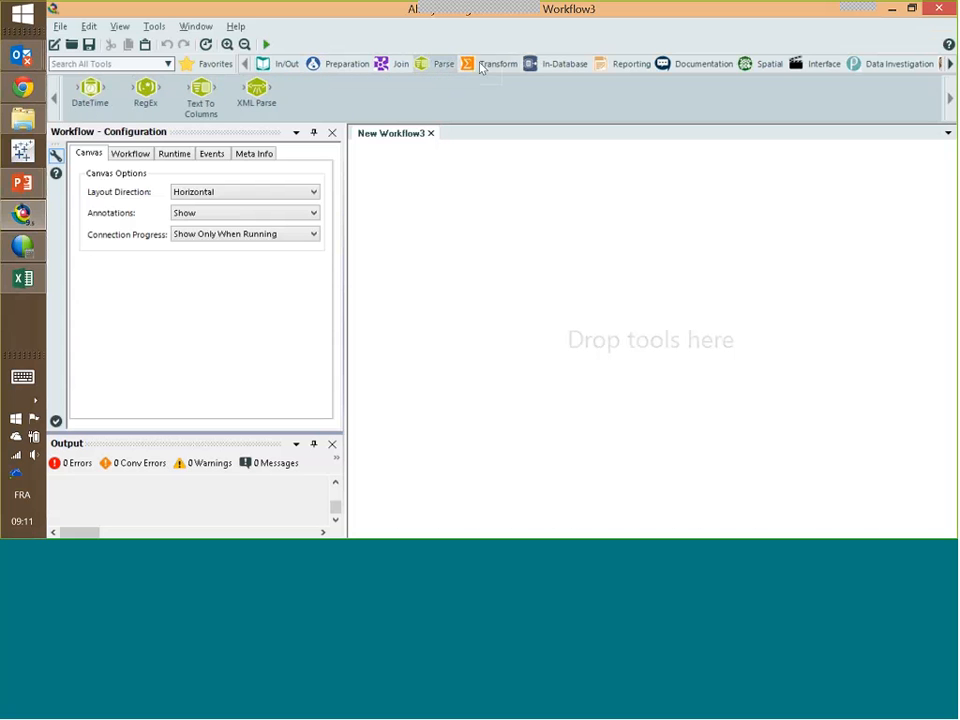
left_click(482, 65)
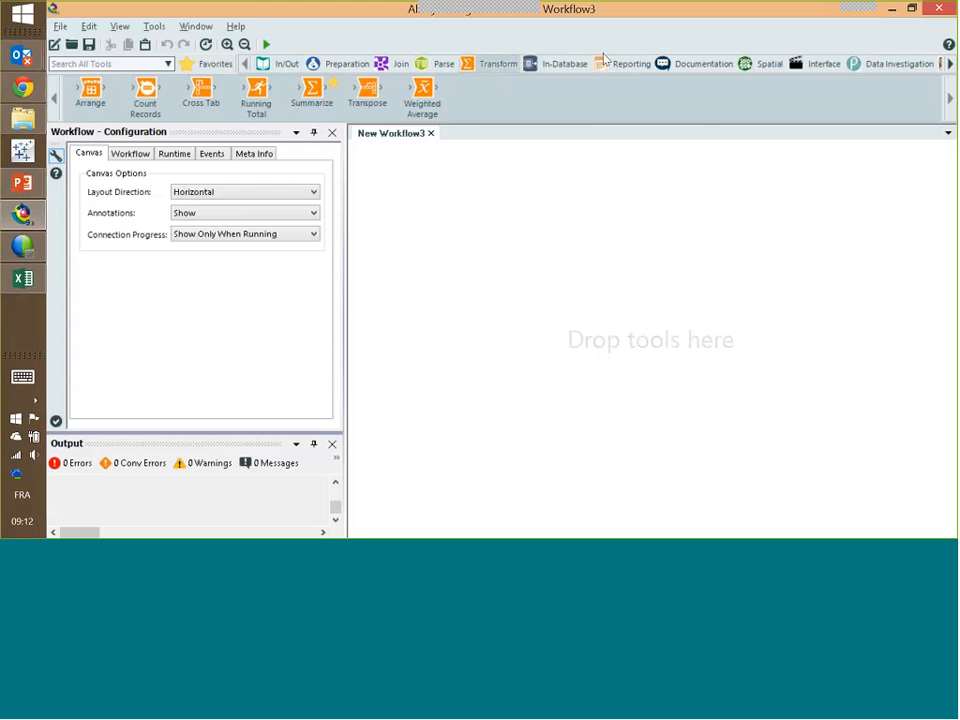
left_click(566, 64)
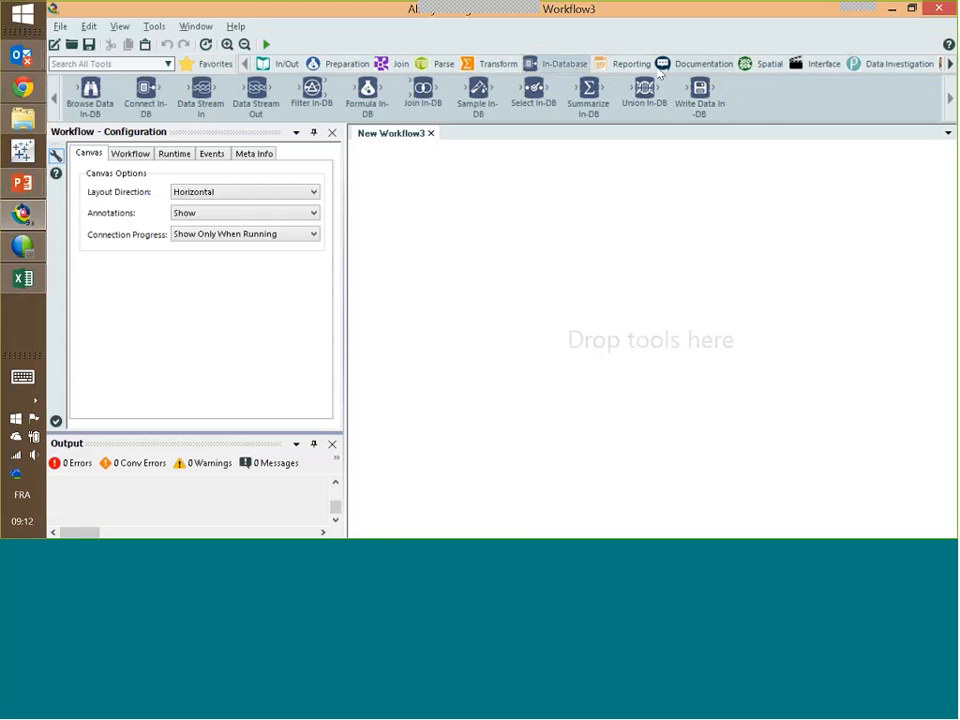
left_click(766, 63)
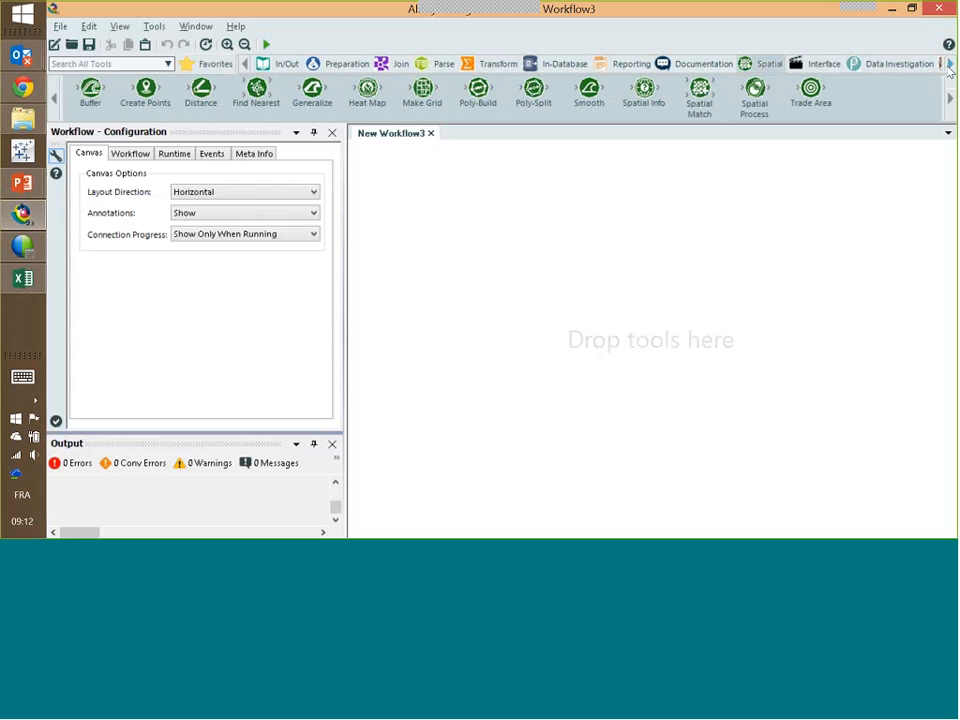
- Look through the tools in the Predictive and Connectors categories
left_click(951, 63)
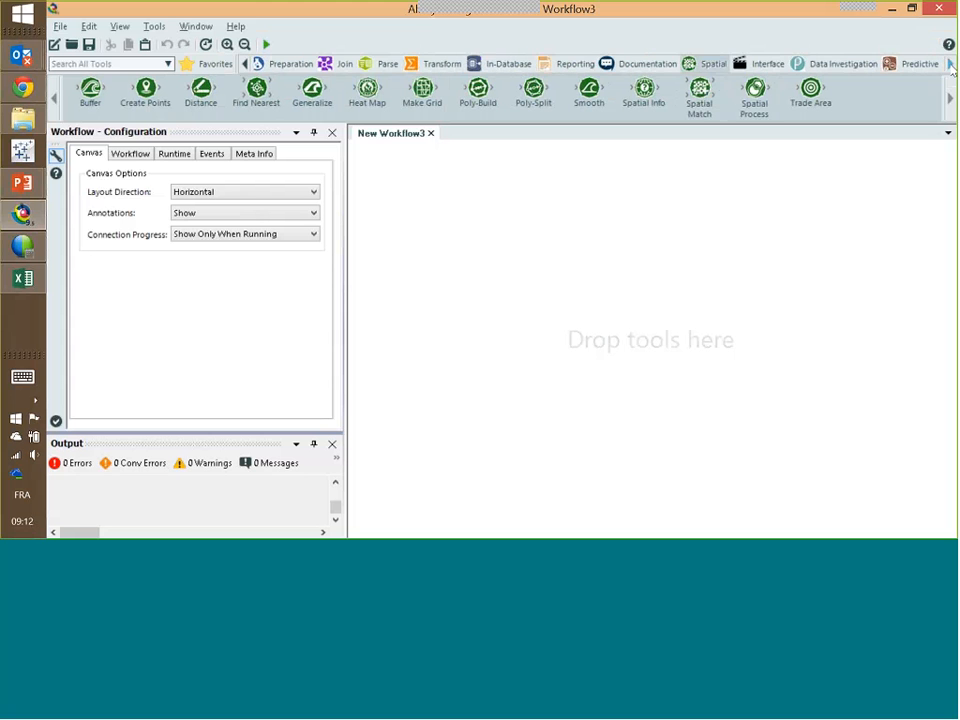
left_click(951, 63)
left_click(951, 63)
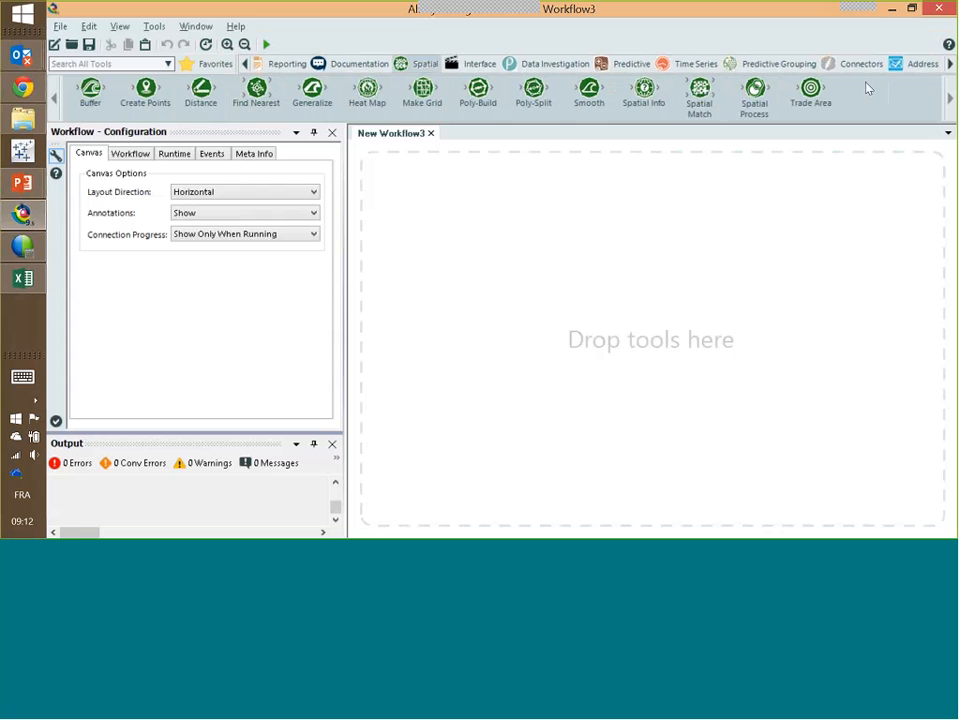
left_click(628, 64)
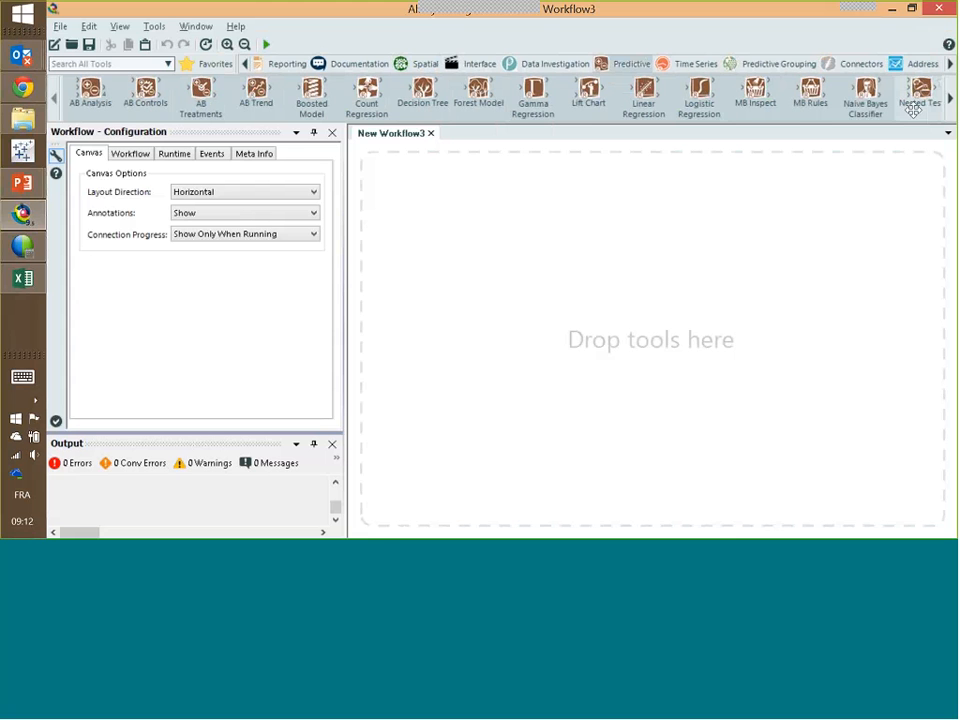
left_click(950, 63)
left_click(950, 63)
left_click(950, 63)
left_click(950, 63)
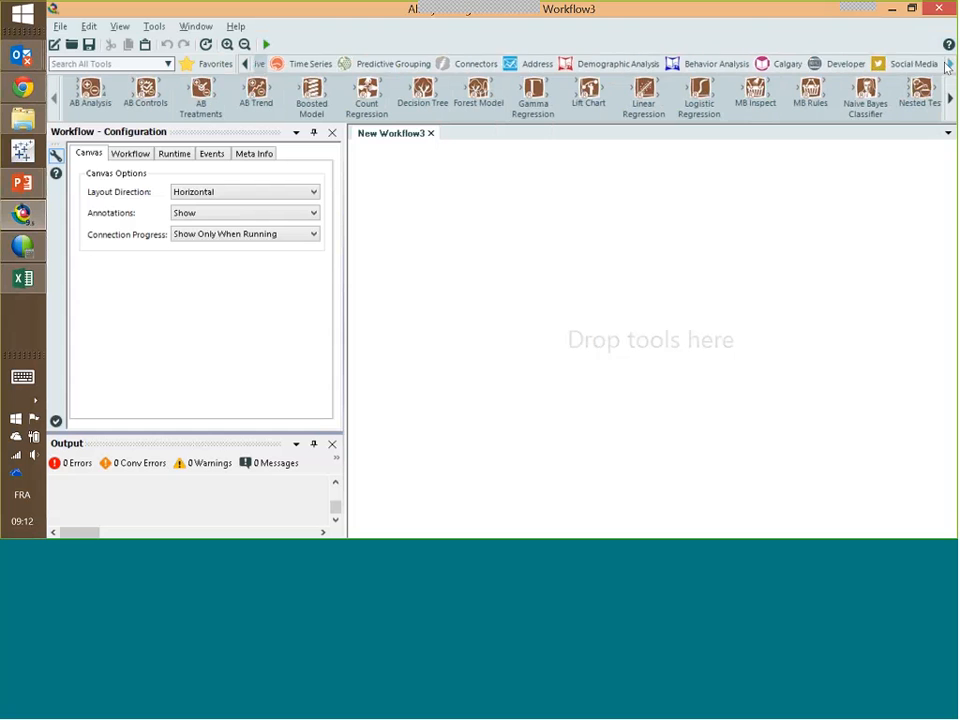
left_click(950, 63)
left_click(356, 63)
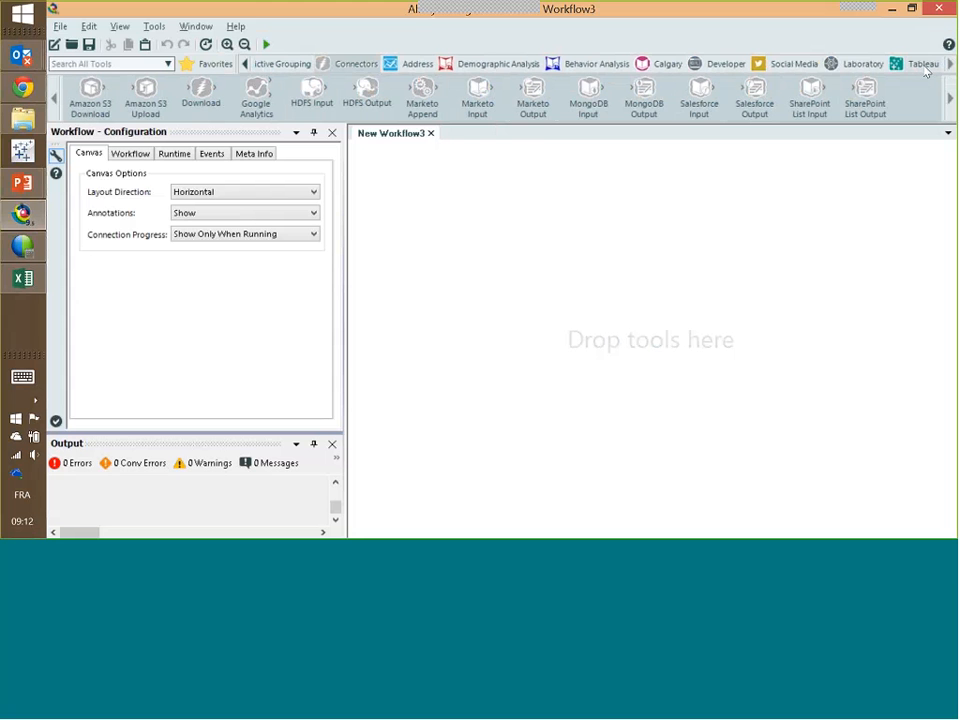
- Look through the Social Media and Tableau tools and return to the Favorites tool set
left_click(793, 63)
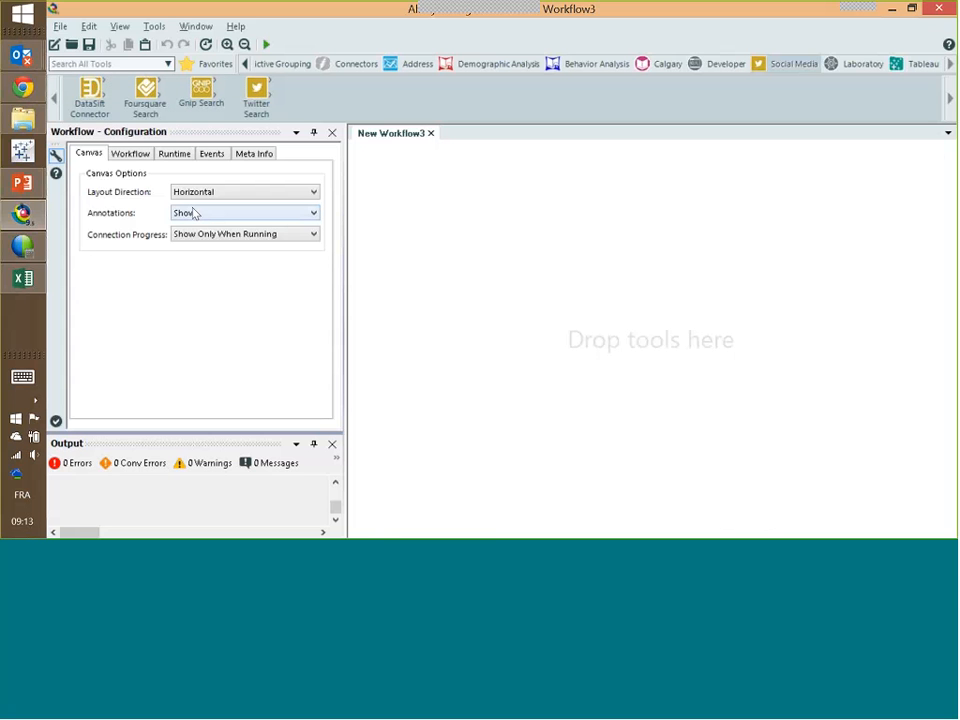
left_click(912, 66)
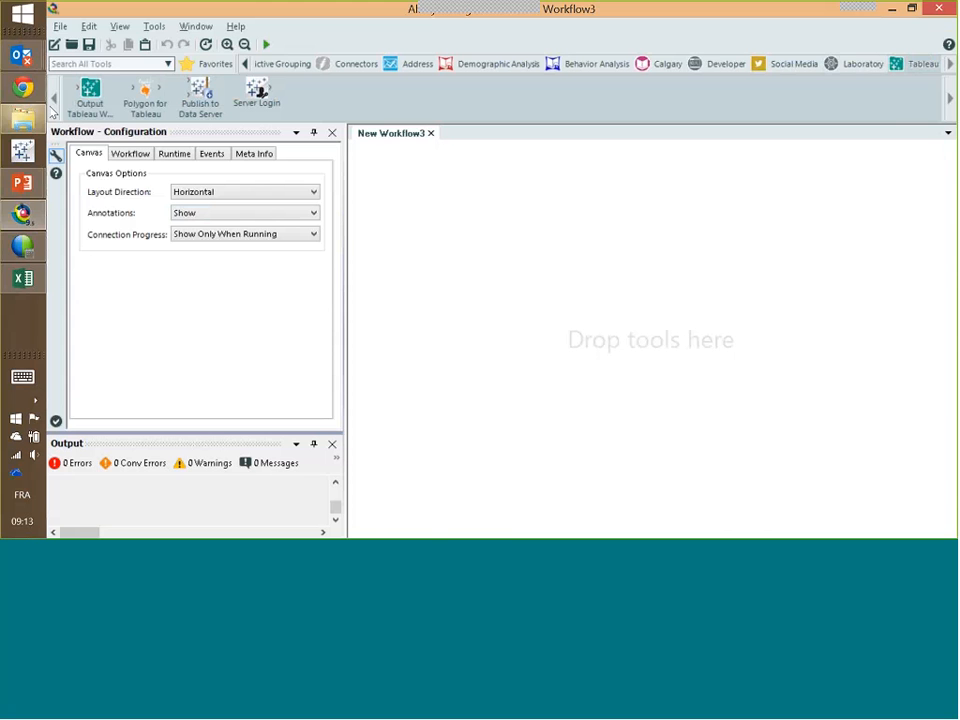
left_click_drag(90, 94, 88, 100)
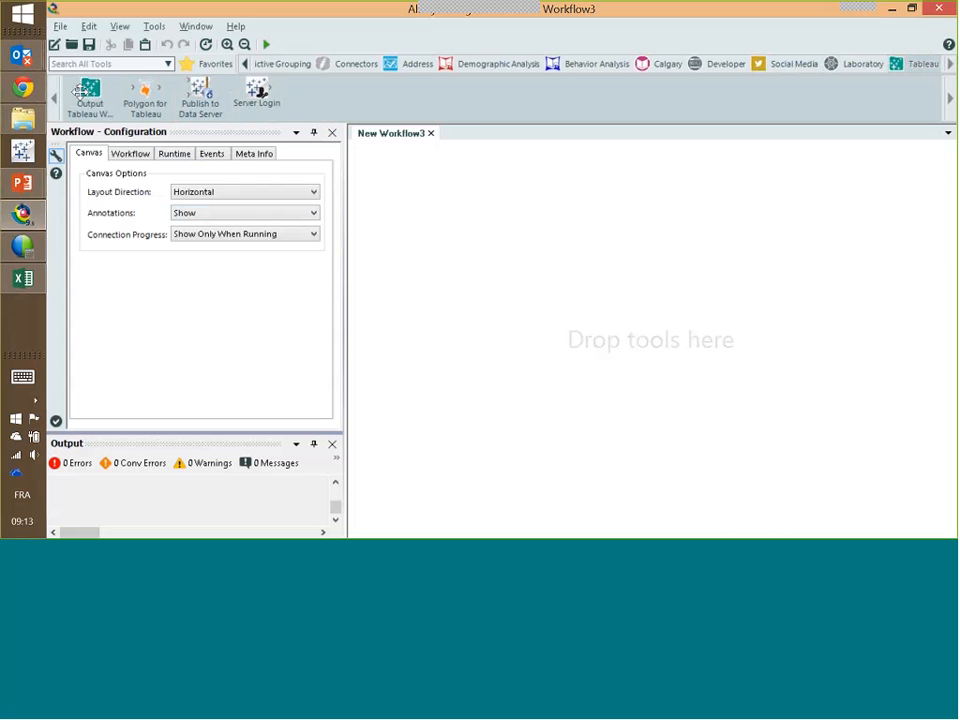
left_click(212, 63)
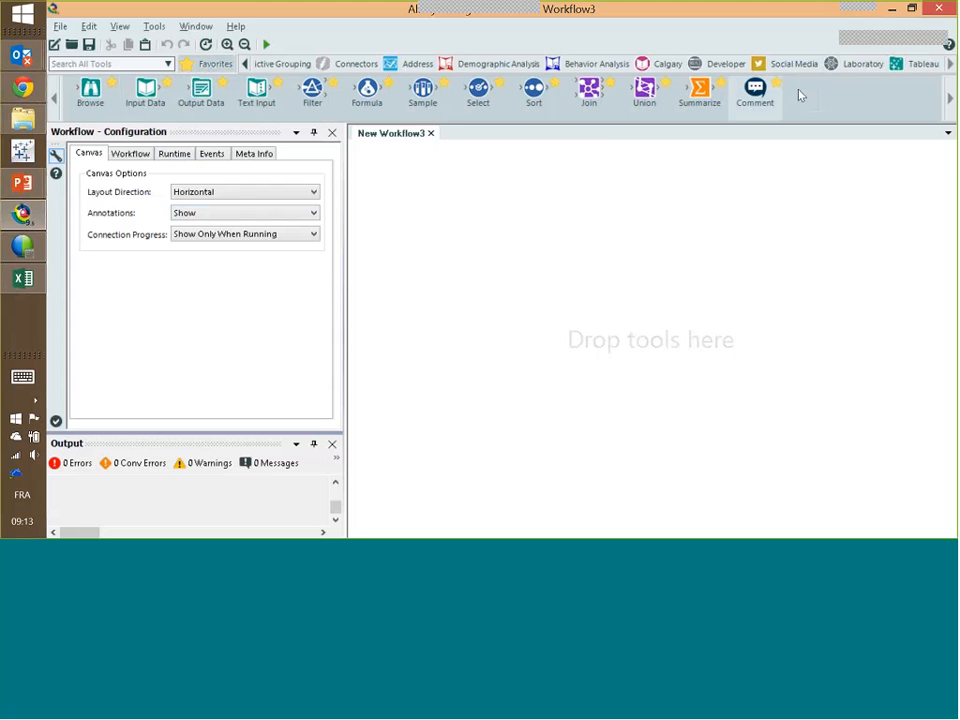
- Open the Tableau sample workflow "Spatial Analytics - Find Nearest Store" and examine its complete tool chain
left_click(65, 28)
mouse_move(110, 93)
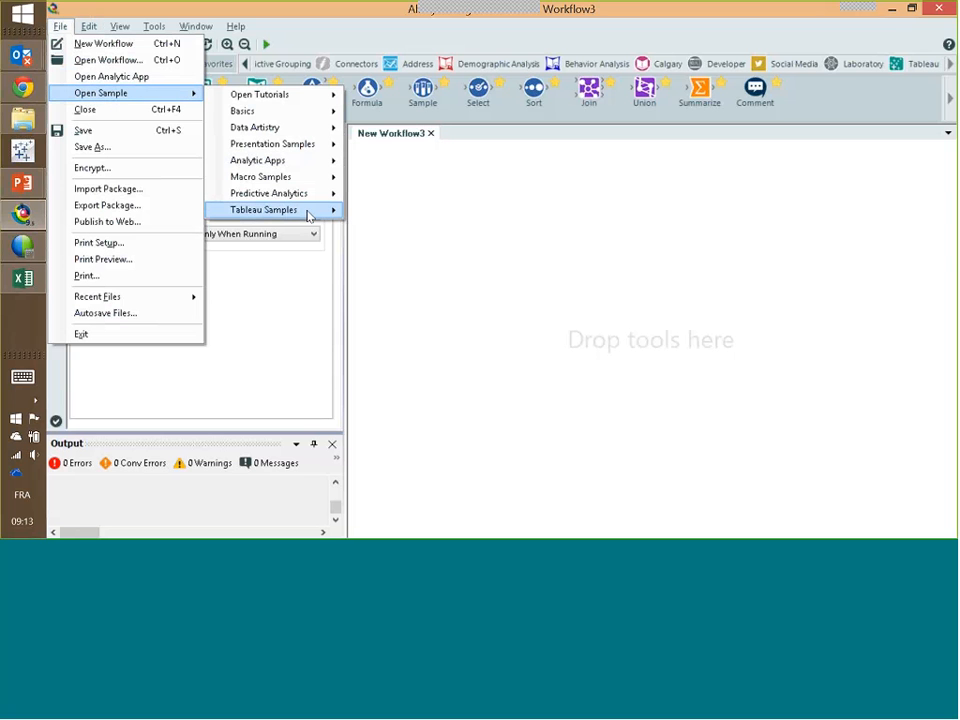
mouse_move(310, 215)
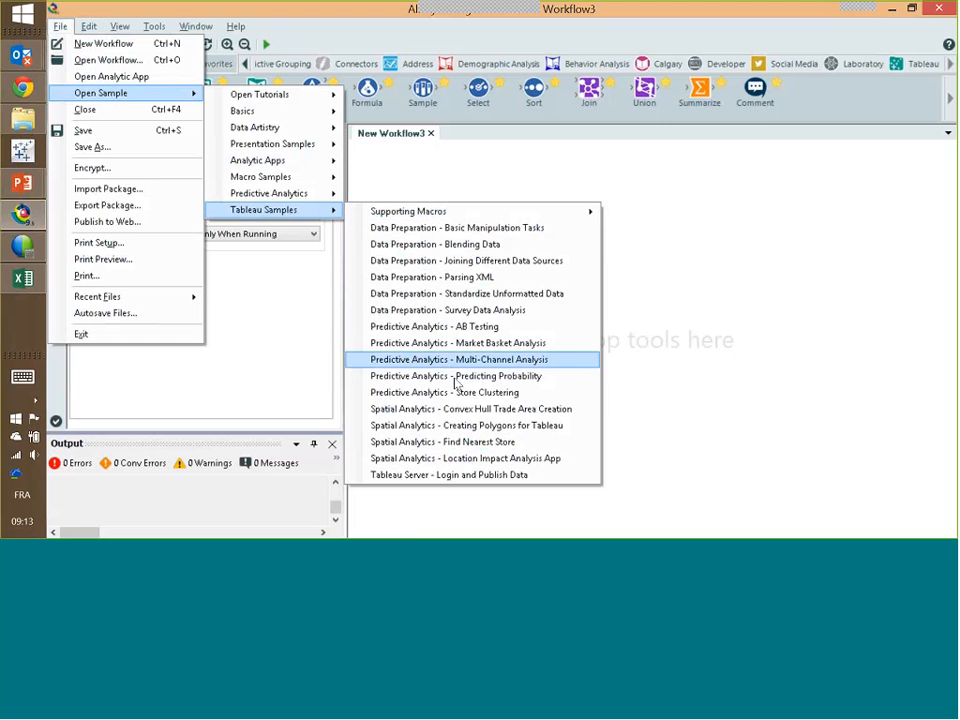
left_click(477, 442)
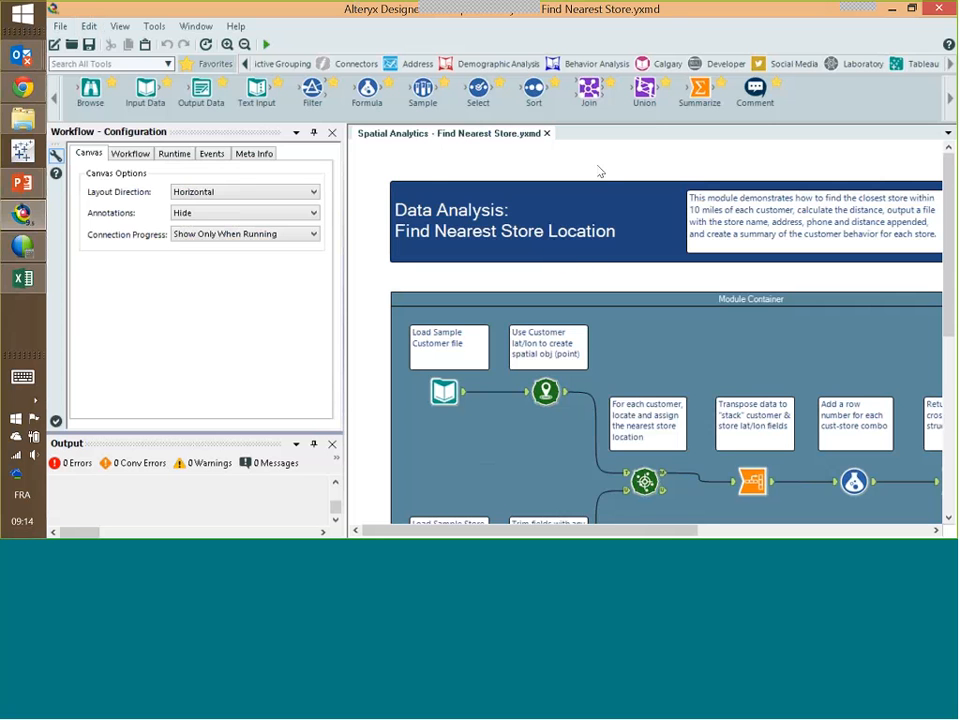
scroll(600, 171, "down", 3)
scroll(600, 171, "up", 1)
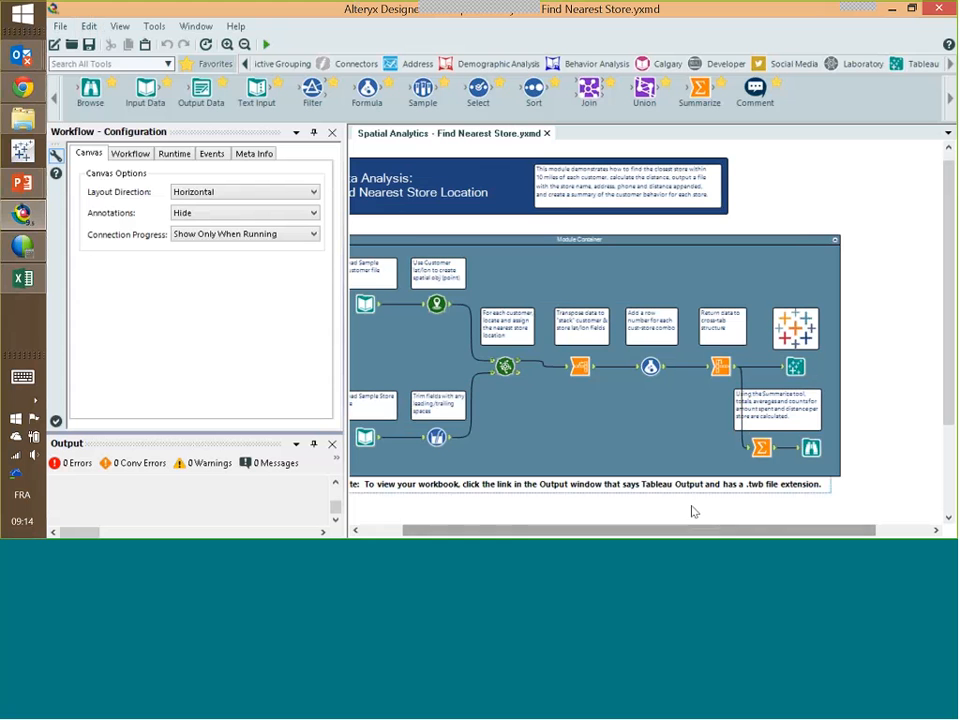
left_click_drag(690, 530, 637, 530)
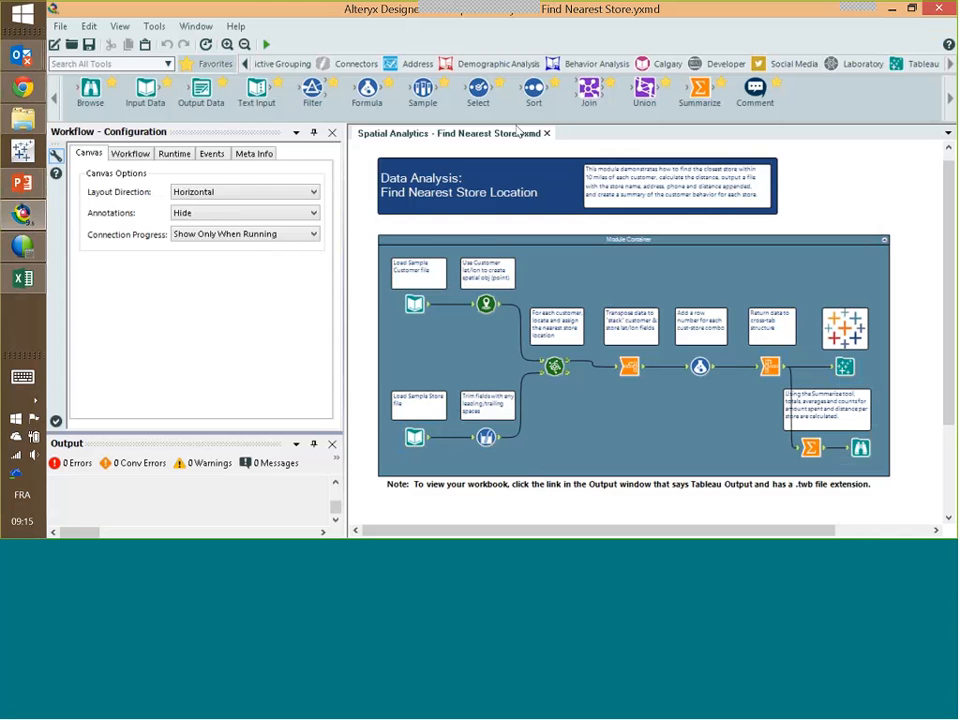
- Create a new workflow and place an Input Data tool on its canvas
left_click(55, 44)
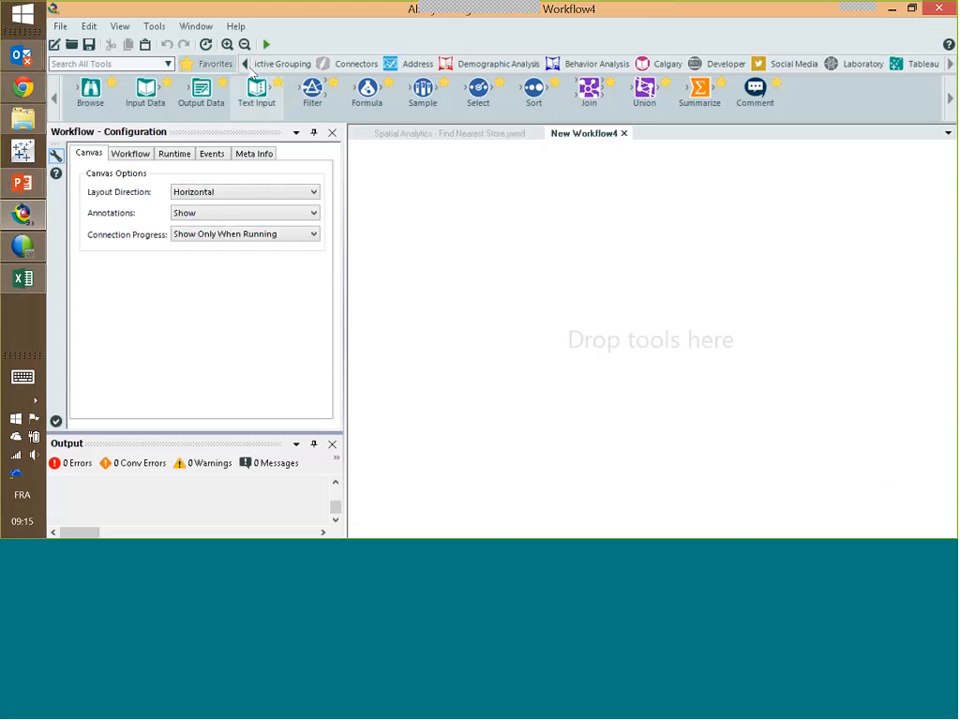
left_click_drag(145, 88, 462, 227)
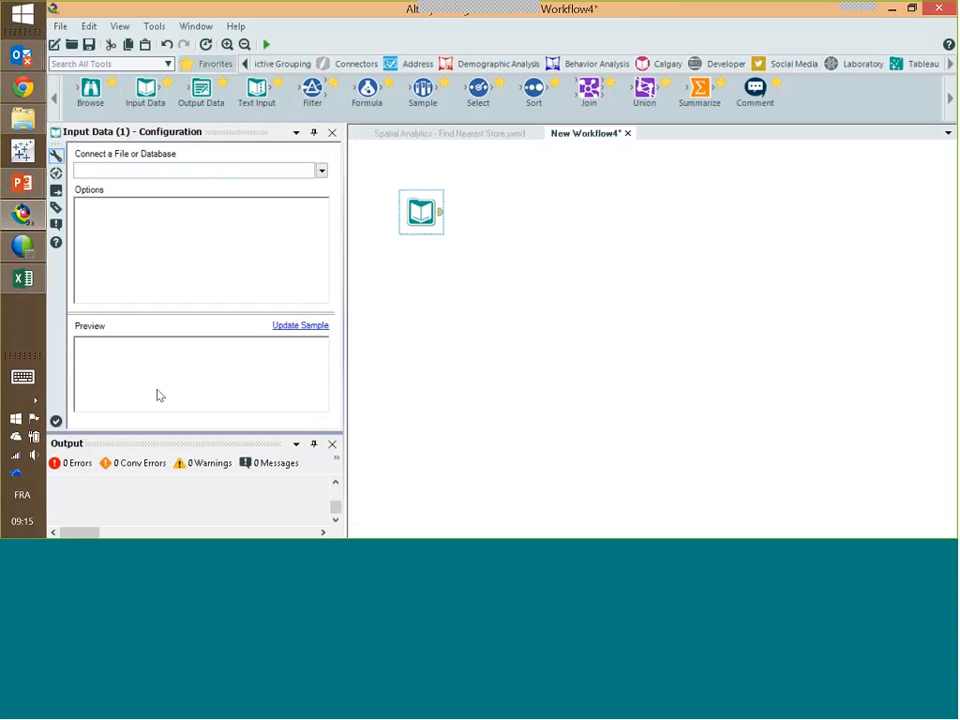
- Look through the file types the Input Data tool can open, without choosing a file
left_click(321, 172)
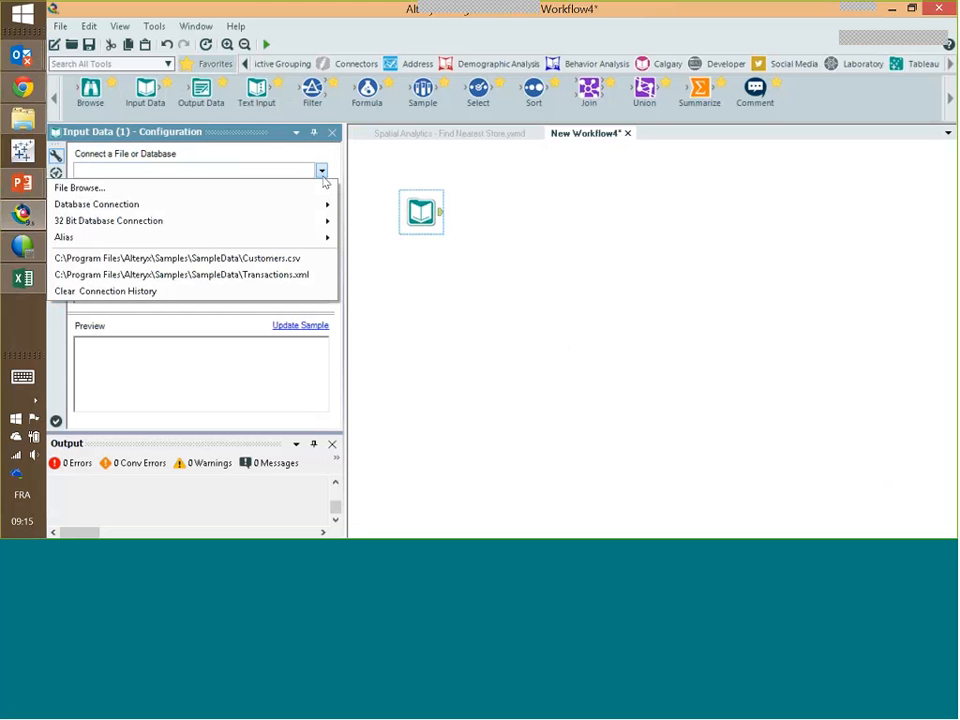
left_click(320, 187)
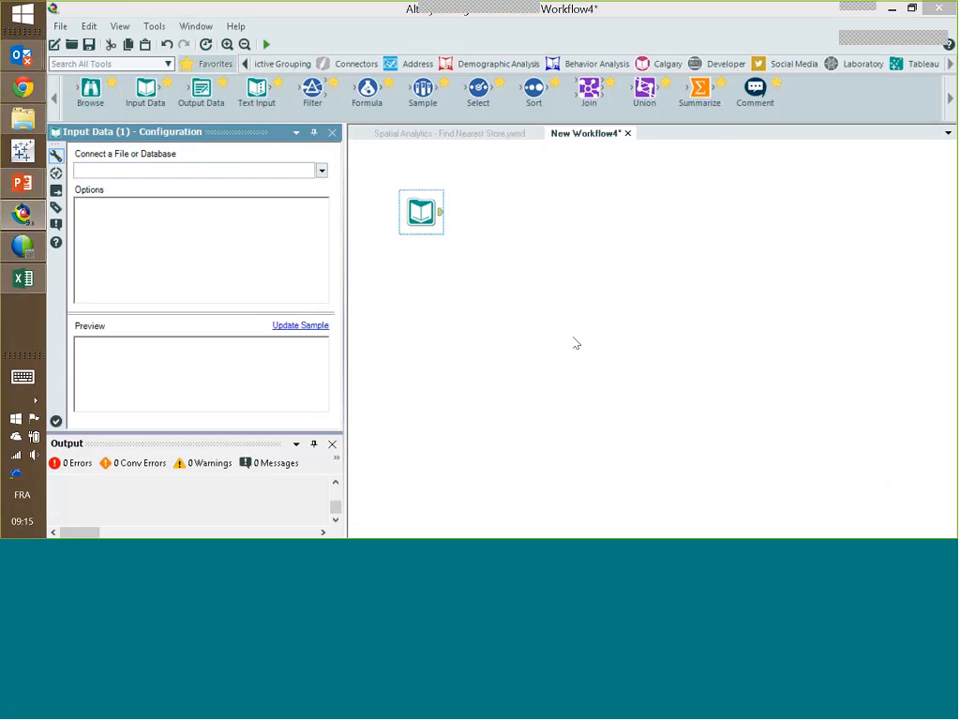
left_click(566, 396)
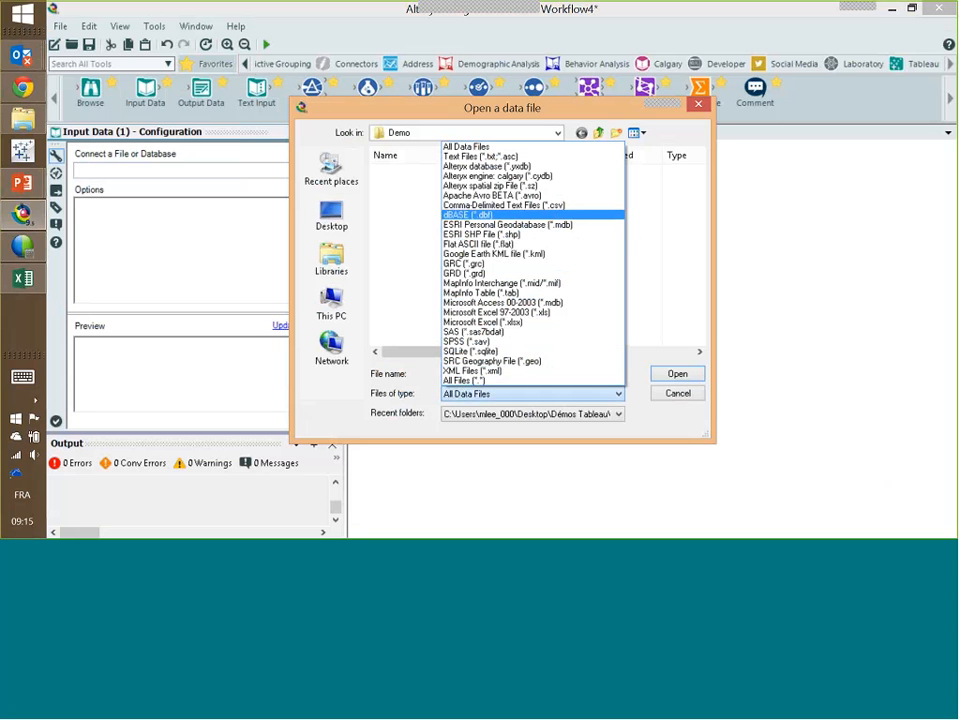
left_click(675, 398)
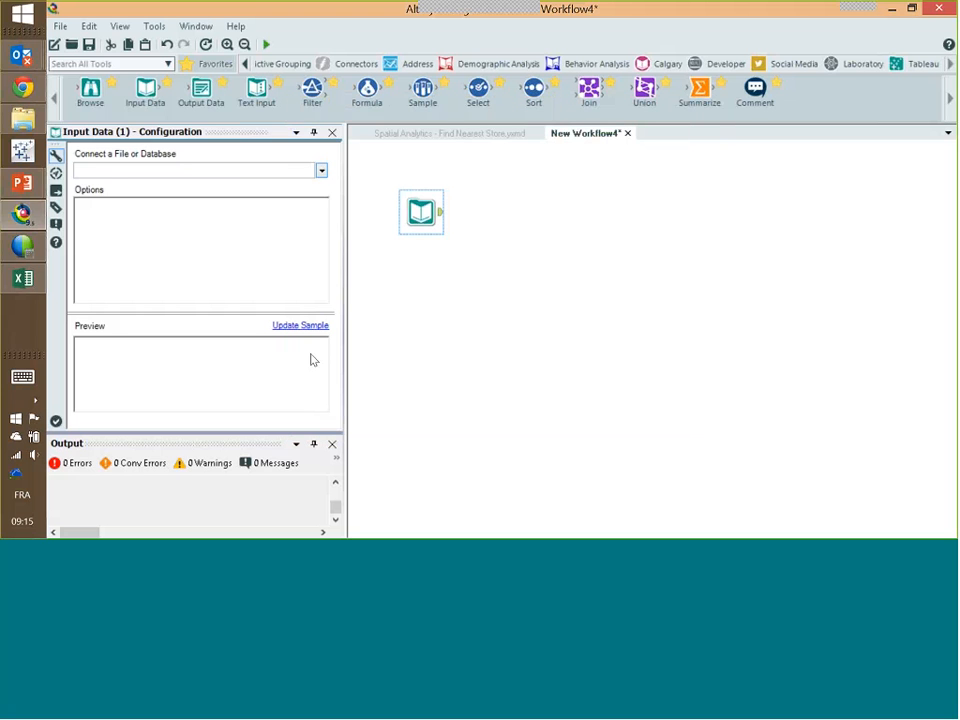
- Review the database connection types, connect the Input Data tool to the sample file Customers.csv and refresh its data preview
left_click(321, 170)
mouse_move(261, 206)
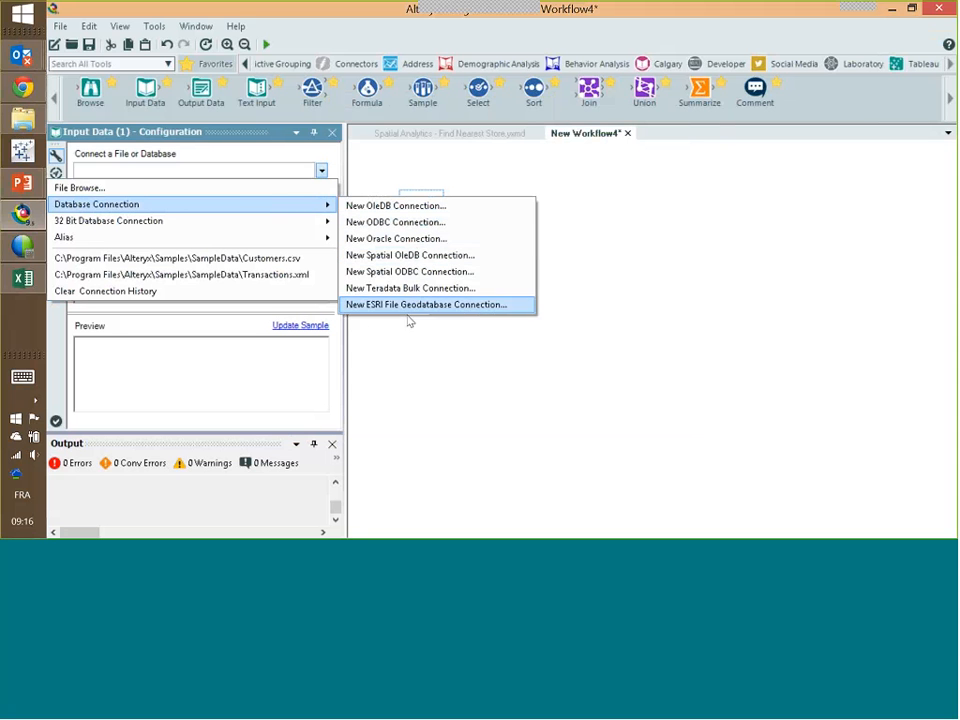
left_click(268, 263)
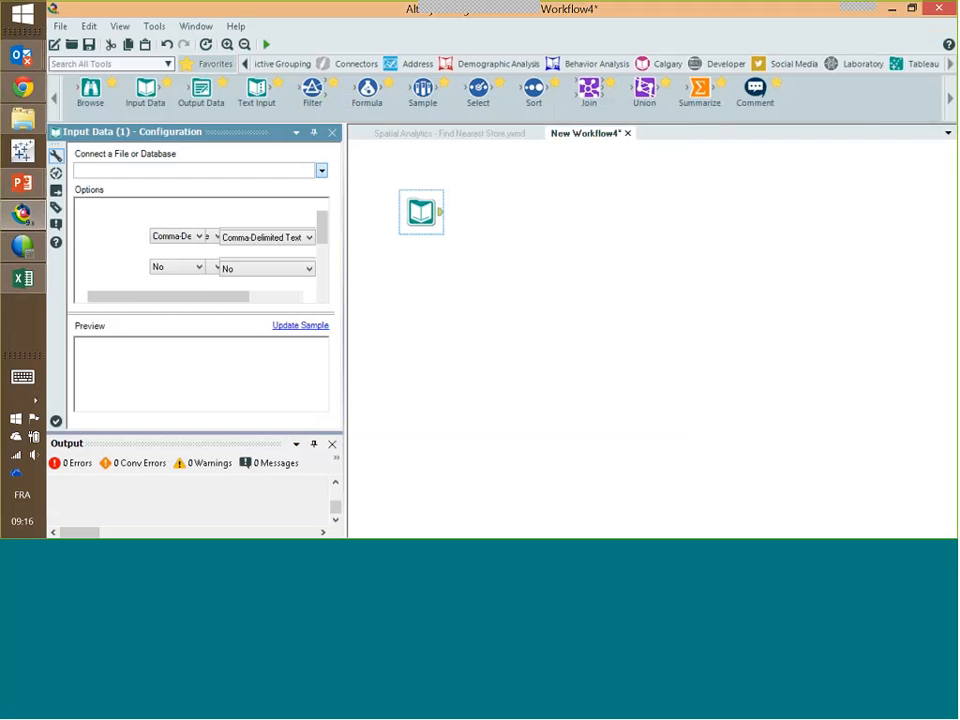
left_click(291, 324)
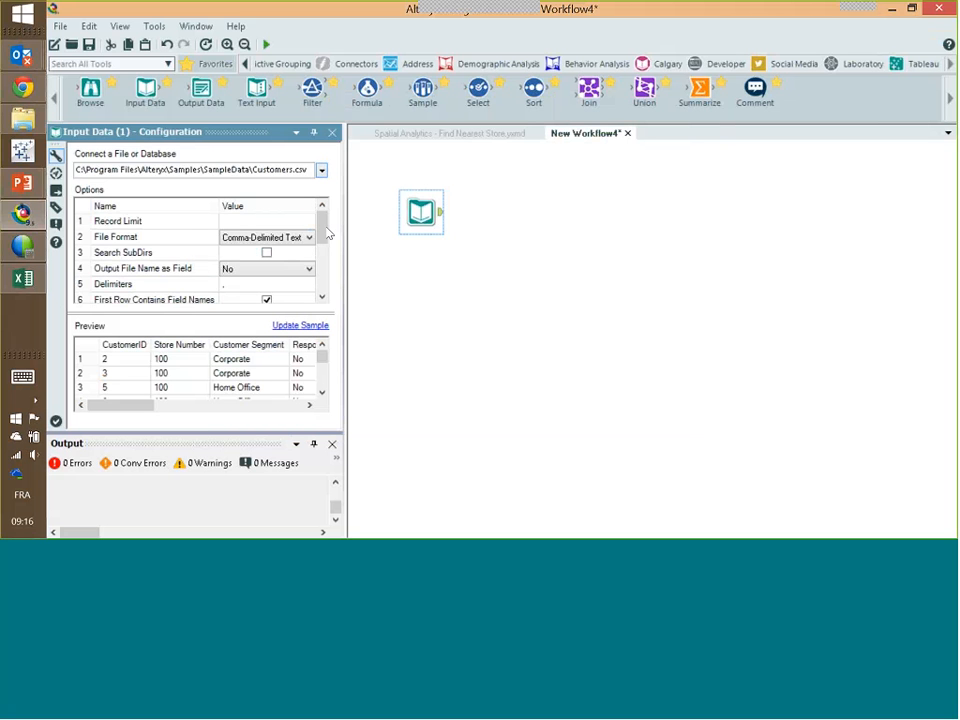
mouse_move(322, 233)
left_mouse_down()
mouse_move(318, 269)
mouse_move(316, 210)
left_mouse_up()
- Switch to Excel to view the raw Customers data, and return to Alteryx Designer to check the Input Data options
left_click(25, 279)
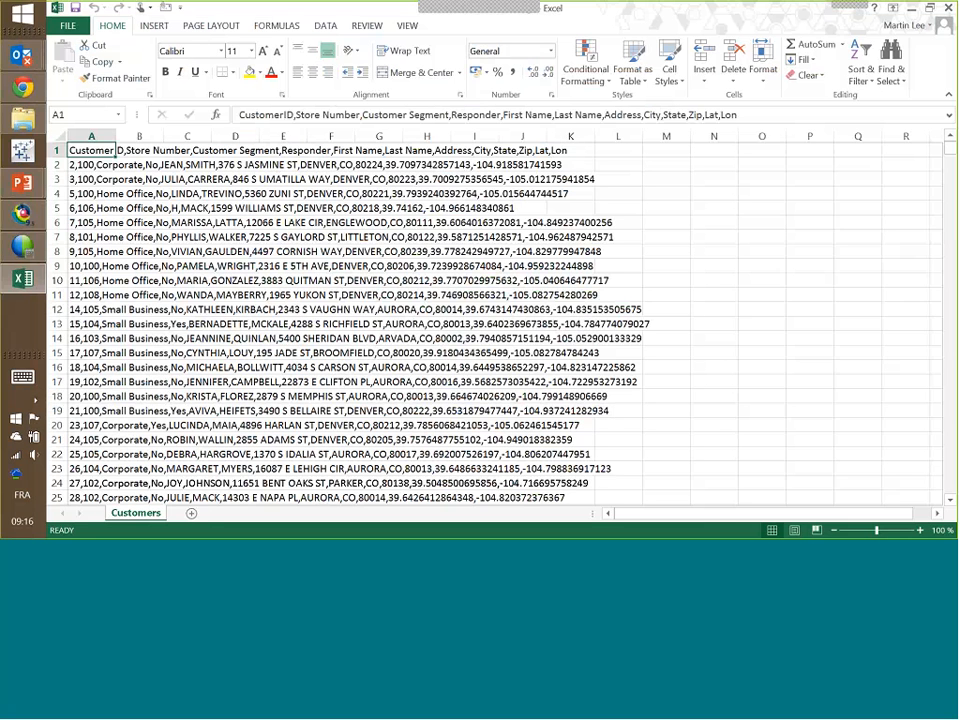
left_click(23, 214)
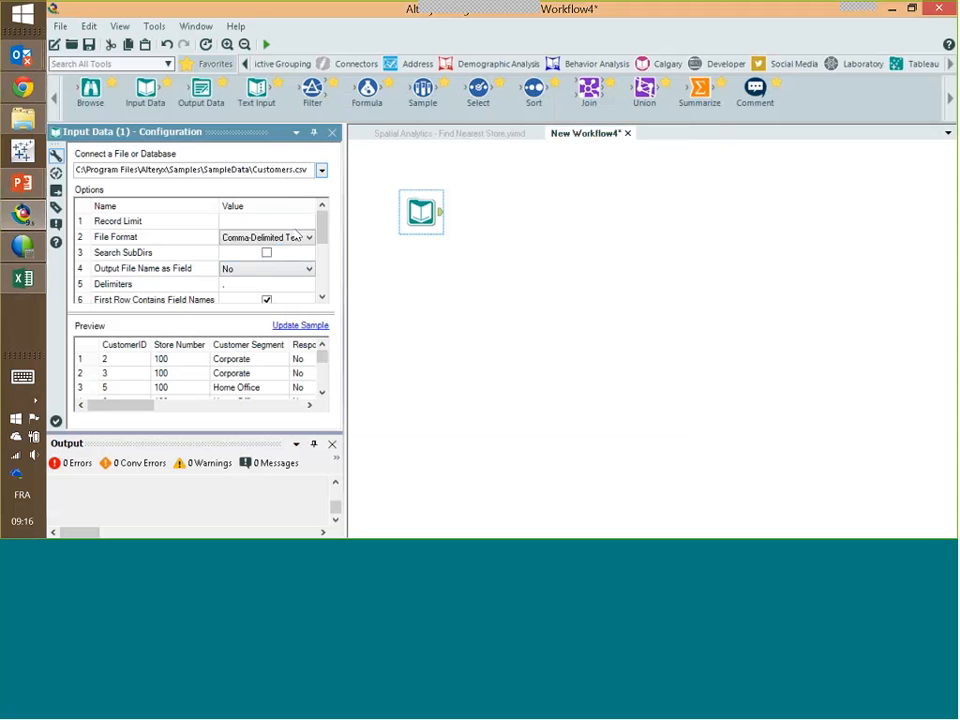
mouse_move(321, 228)
left_mouse_down()
mouse_move(321, 247)
mouse_move(321, 236)
left_mouse_up()
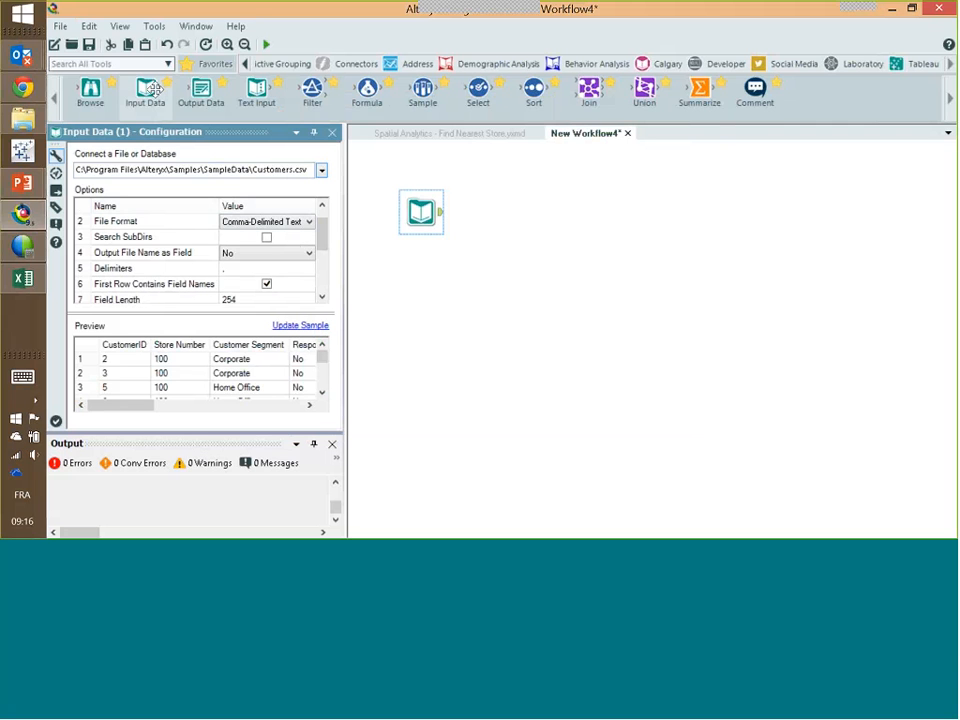
- Add Transactions.xml from the SampleData folder in File Explorer to the workflow canvas as an input, and return to Alteryx Designer
mouse_move(152, 90)
left_mouse_down()
mouse_move(430, 377)
mouse_move(150, 89)
left_mouse_up()
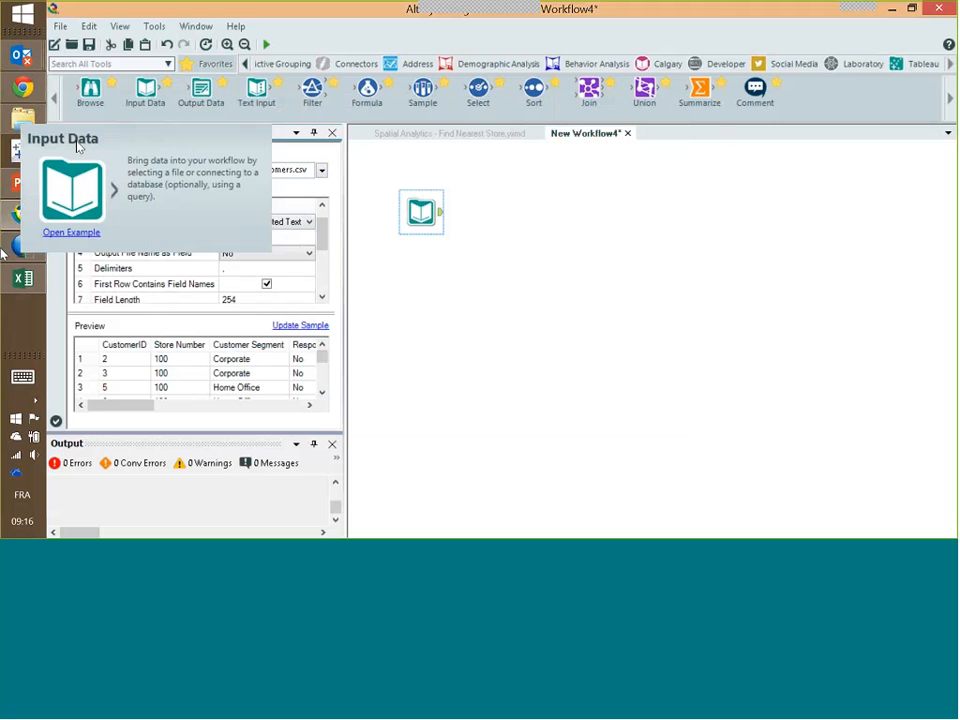
left_click(4, 118)
left_click_drag(951, 228, 938, 500)
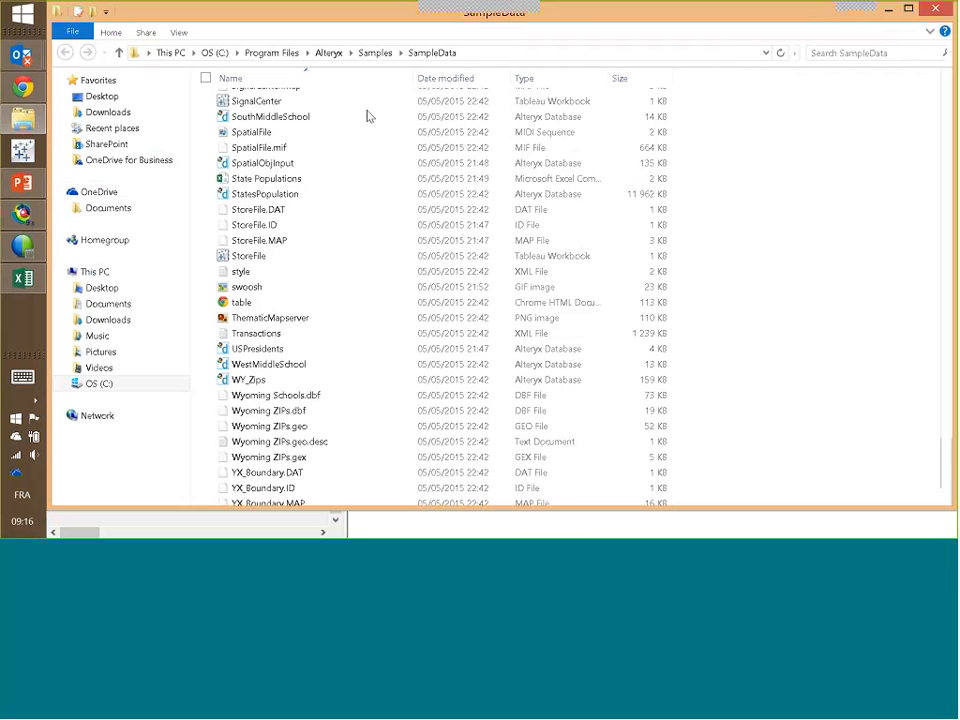
left_click_drag(952, 222, 587, 222)
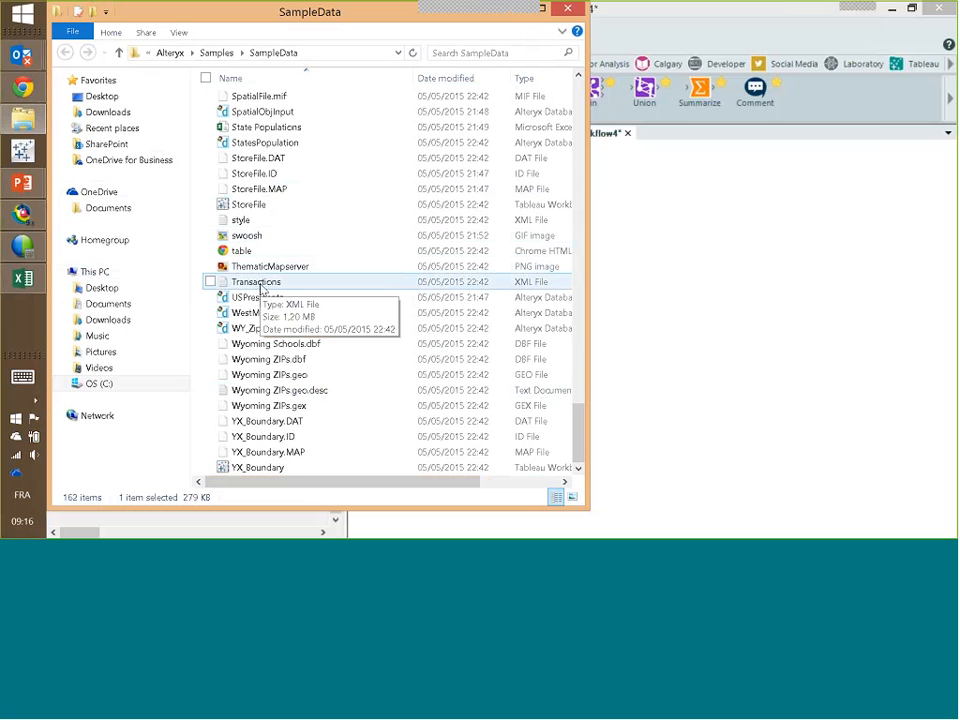
left_click_drag(261, 286, 705, 276)
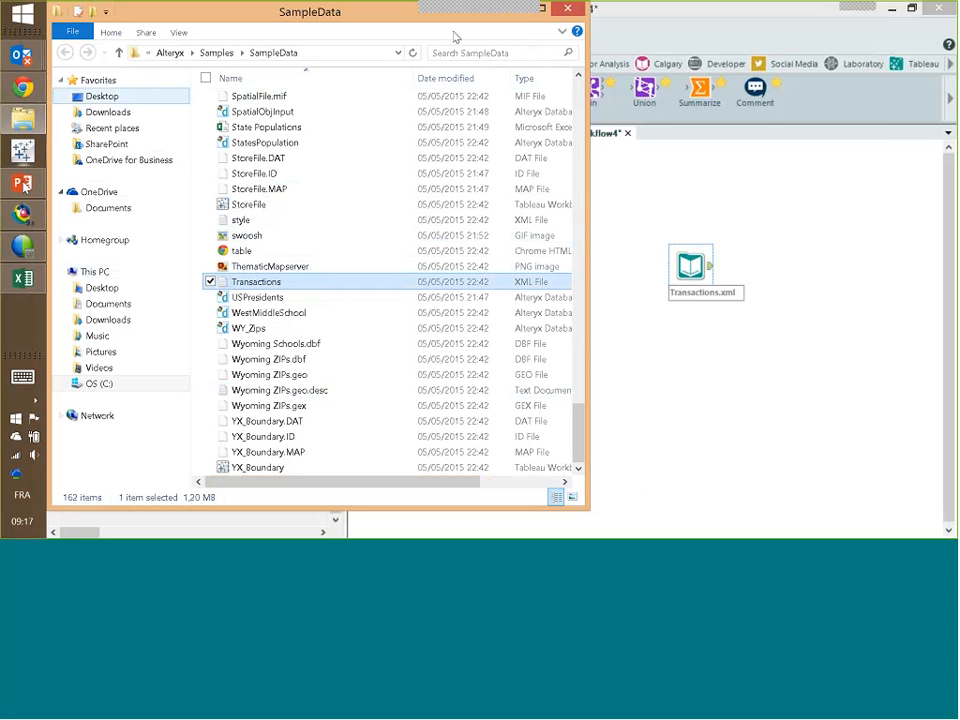
left_click(22, 215)
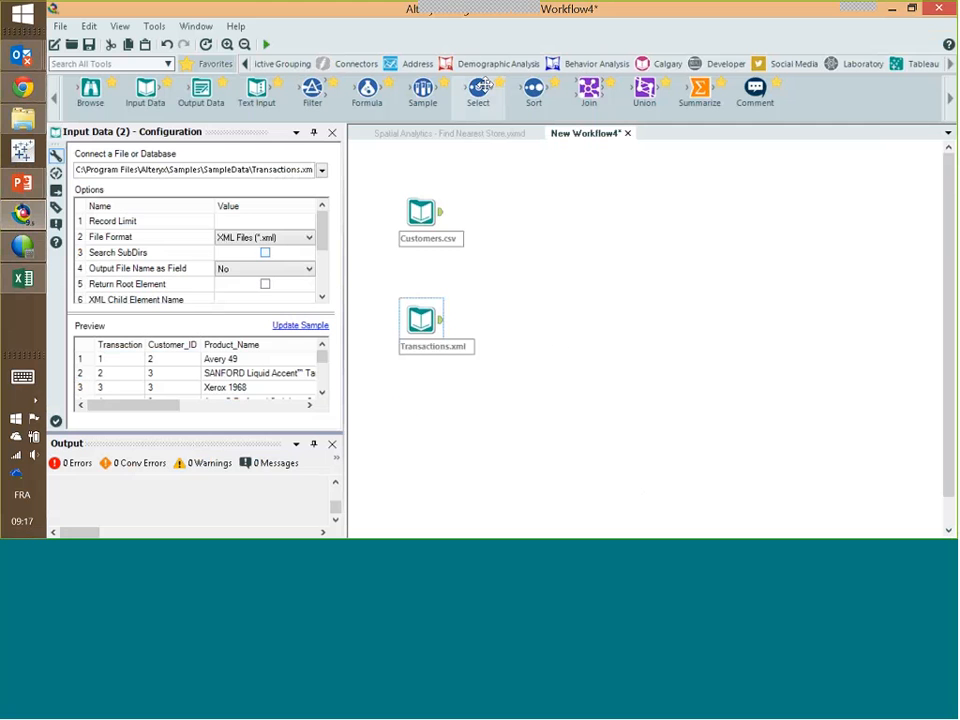
- Place a Select tool after Transactions.xml and rename Customer_ID to ID Client and Product_Name to Nom Produit
left_click_drag(478, 90, 493, 321)
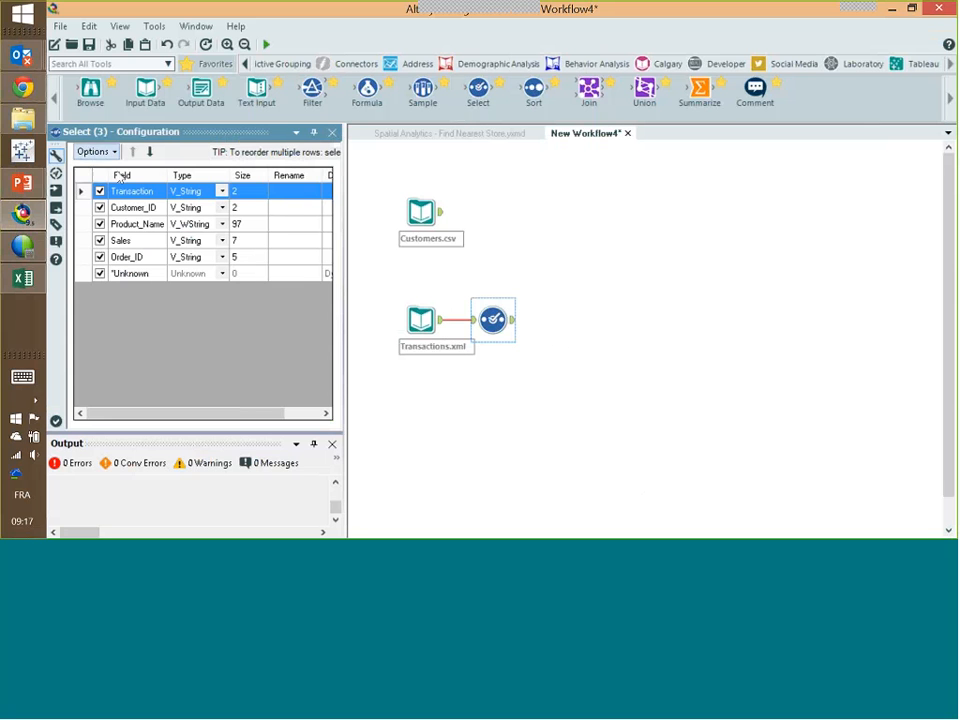
left_click(285, 207)
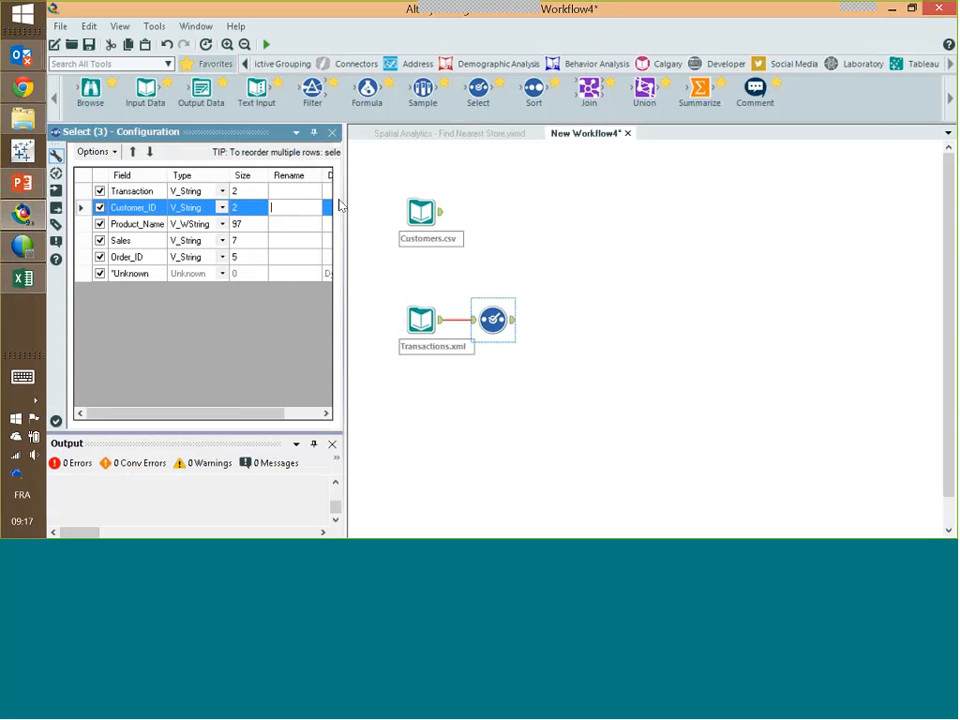
type("ID Client")
left_click(301, 223)
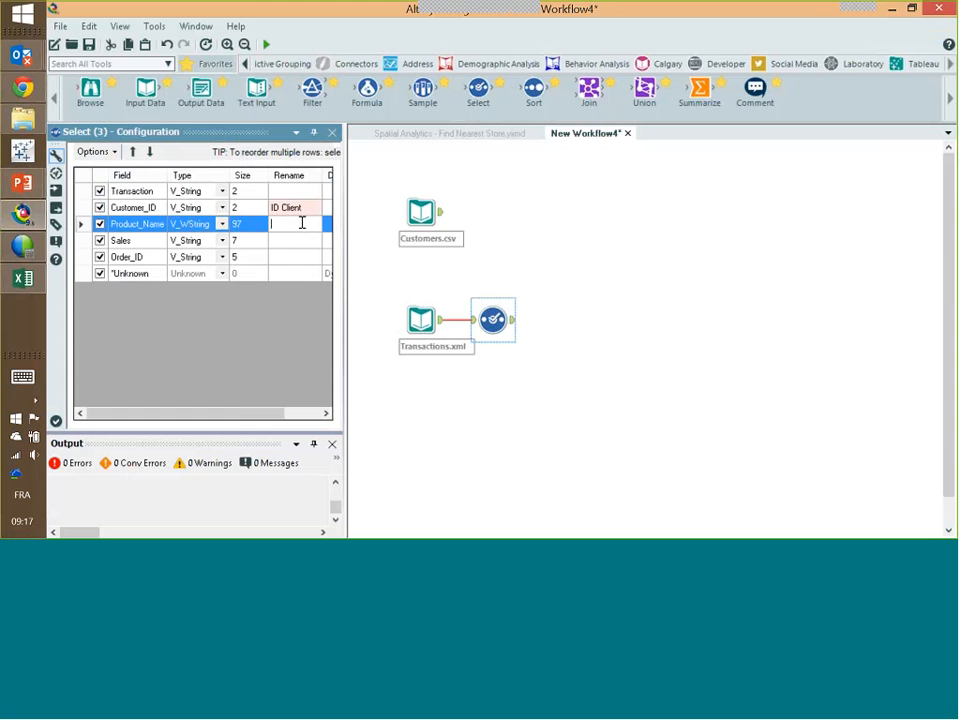
type("Nom Produit")
- In the Select tool, rename Sales to Ventes and Order_ID to ID Commande, and set the Sales field's type to Double
left_click(296, 240)
type("Ventes")
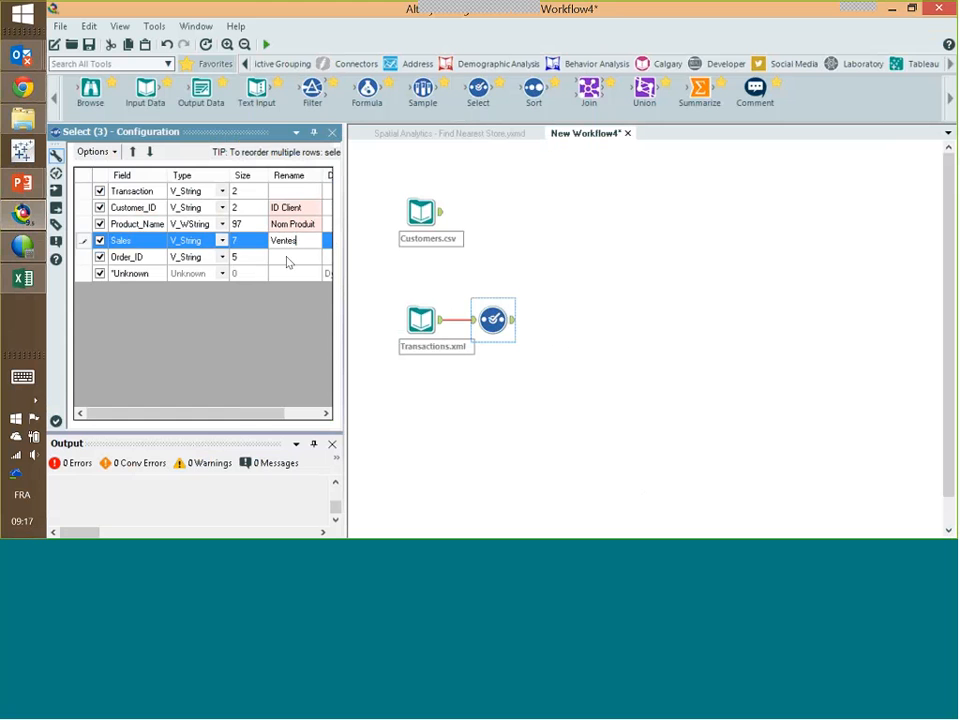
left_click(287, 257)
type("ID Commande")
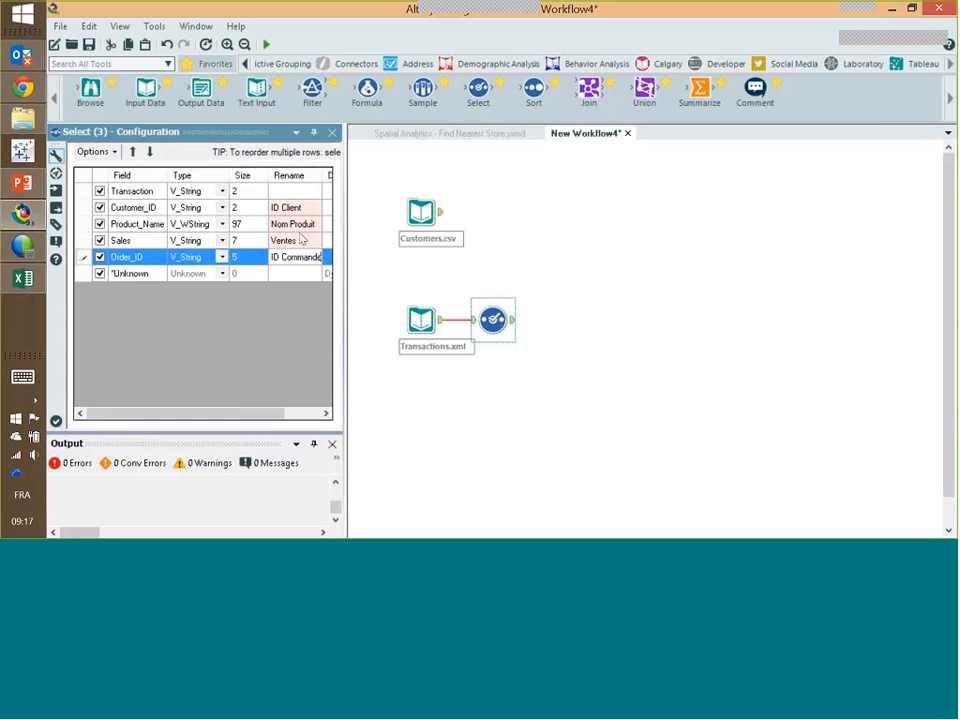
left_click(222, 241)
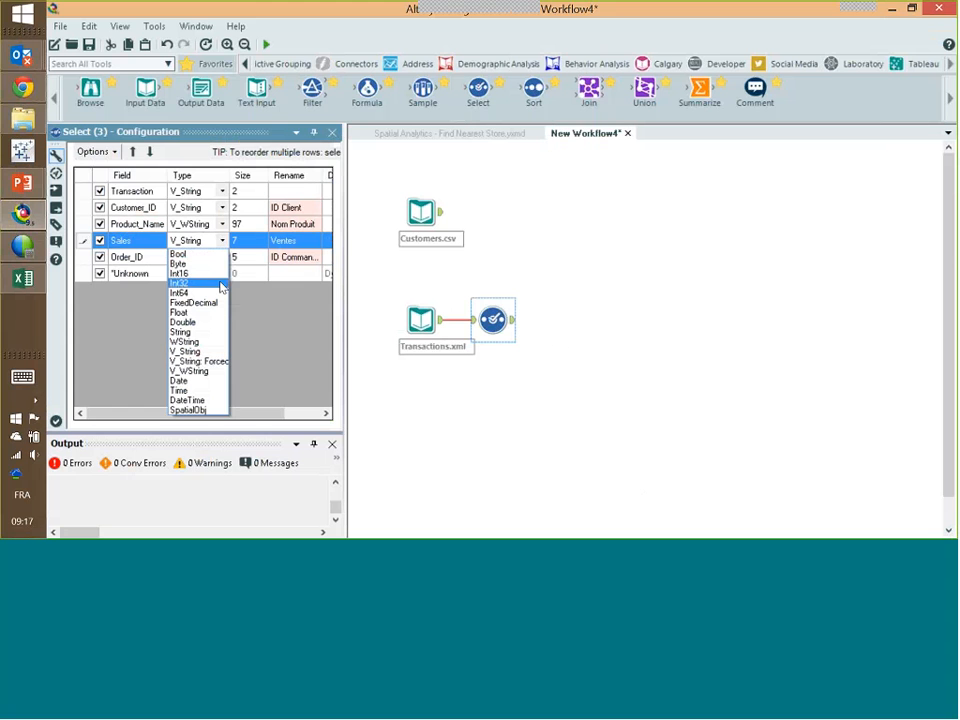
left_click(199, 325)
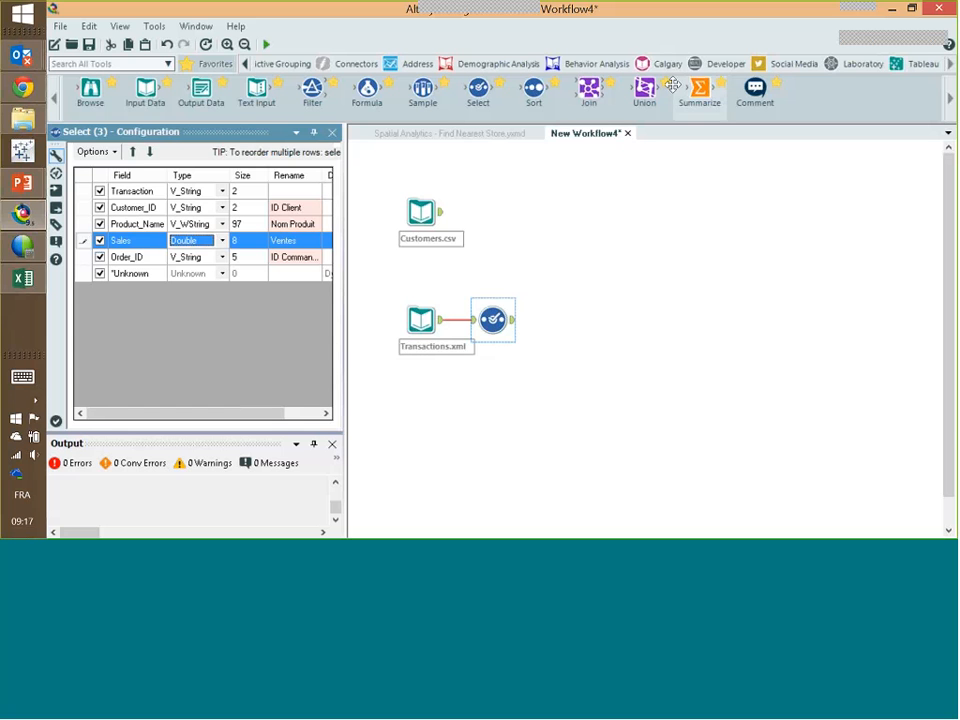
- Place a Join tool with the Select tool feeding its right input and Customers.csv feeding its left input
left_click_drag(589, 90, 585, 272)
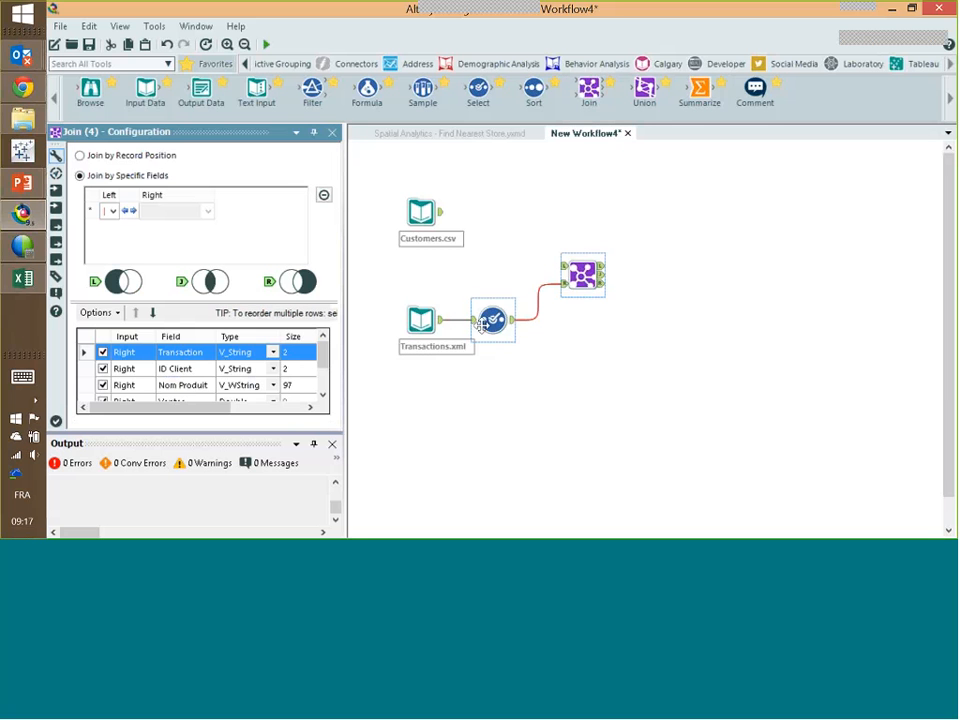
right_click(540, 299)
left_click(578, 320)
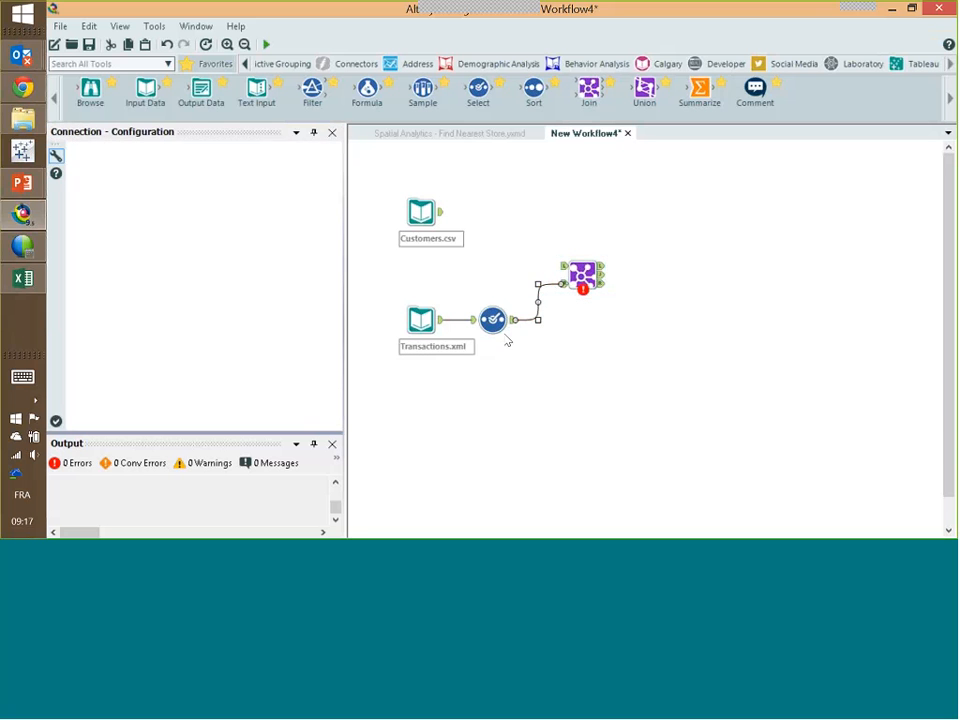
left_click_drag(510, 321, 562, 285)
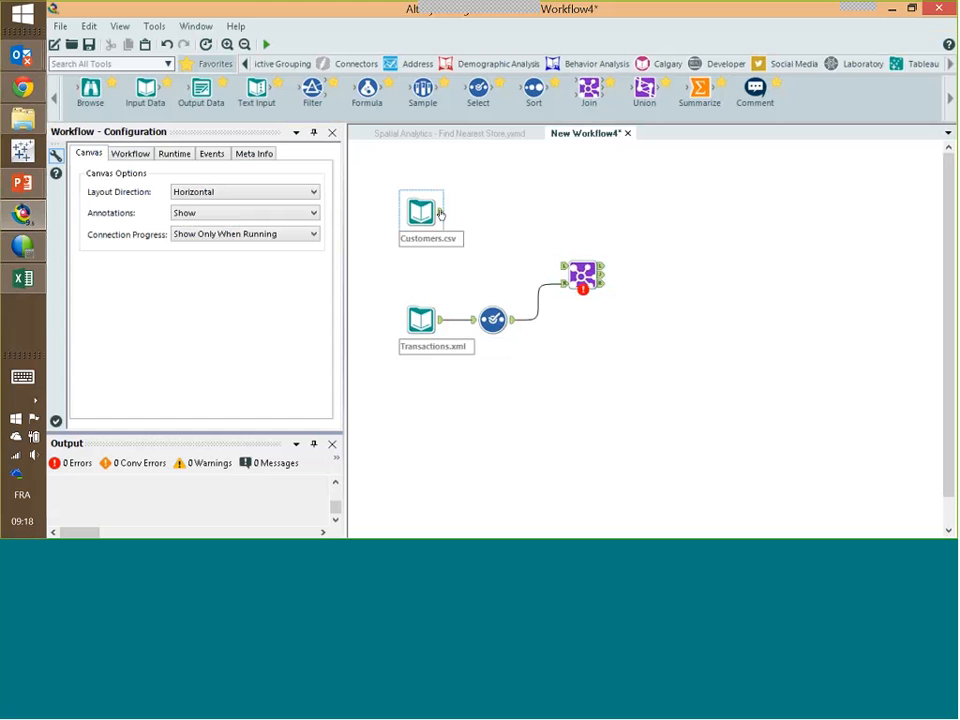
left_click_drag(440, 214, 565, 266)
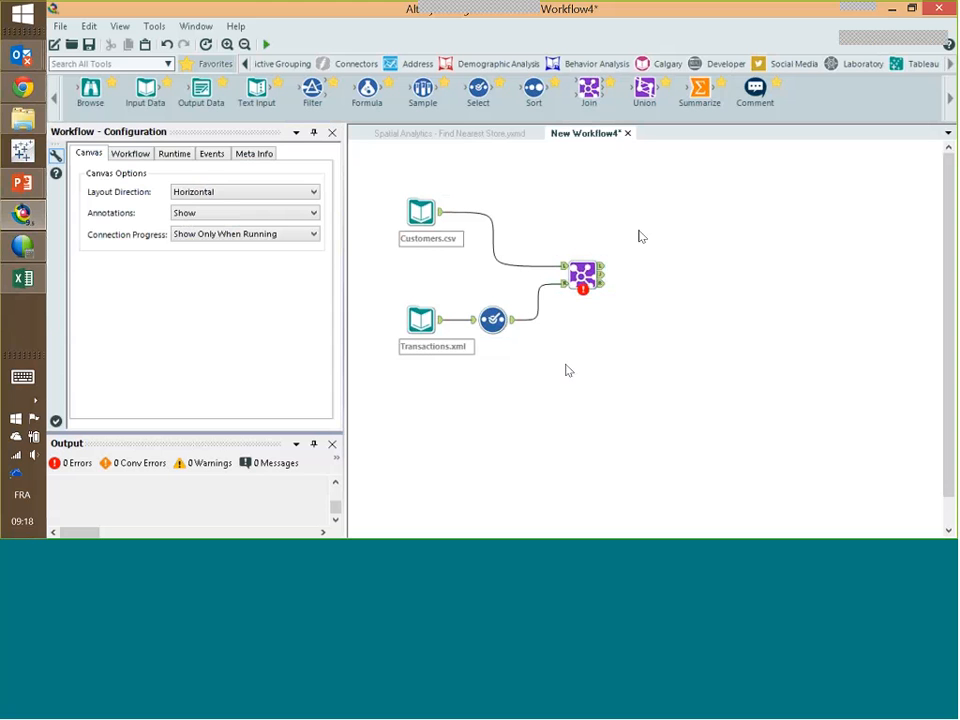
- Configure the Join tool to match the left field CustomerID with the right field ID Client
left_click(583, 273)
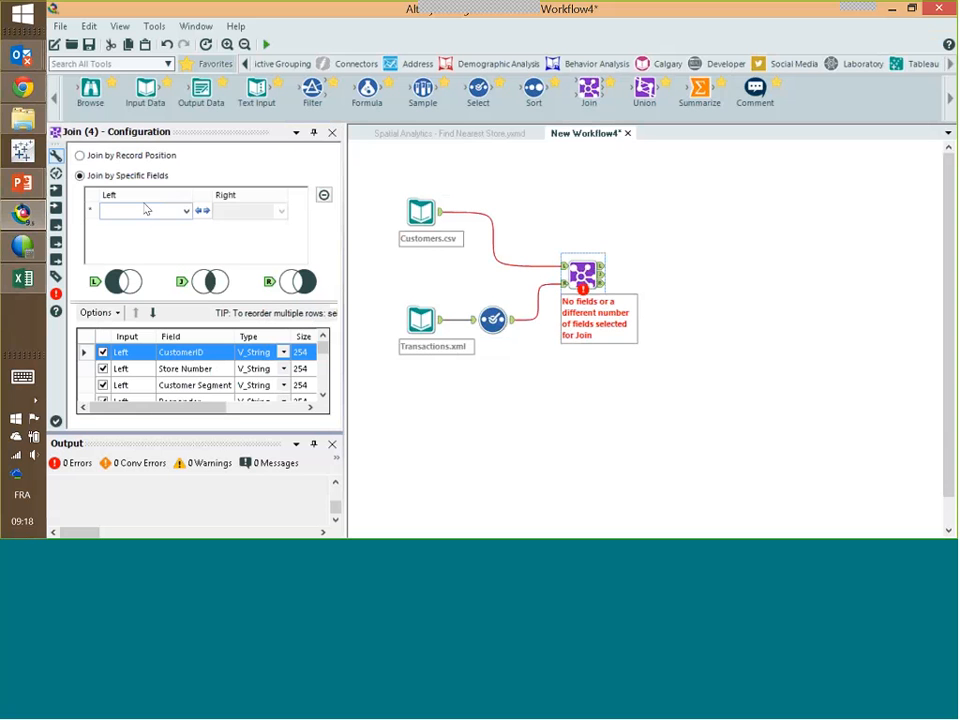
left_click(185, 211)
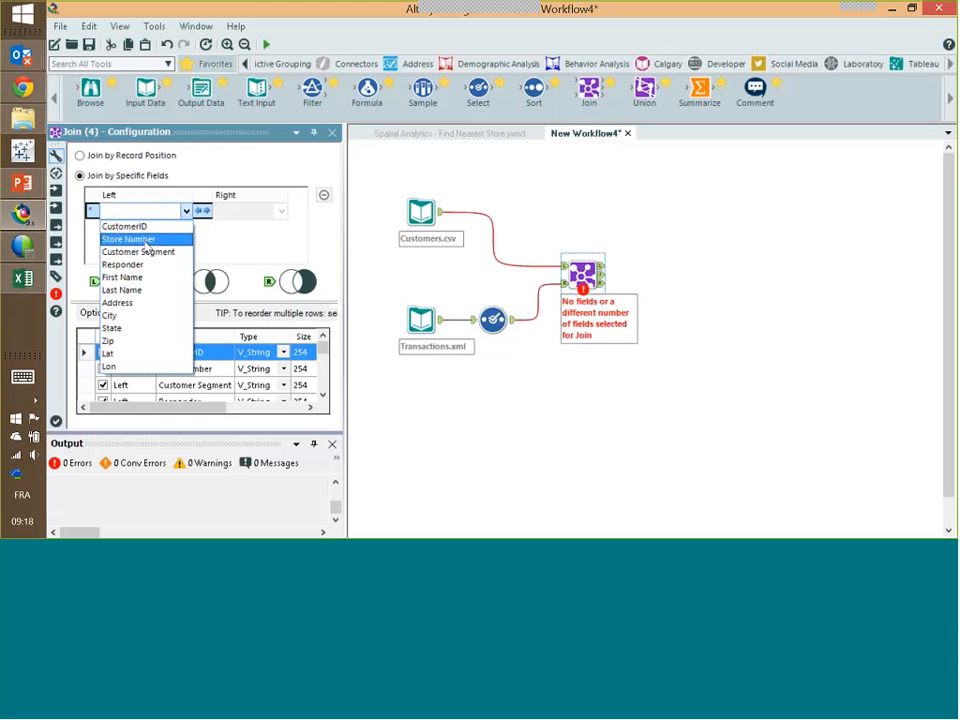
left_click(157, 227)
left_click(250, 211)
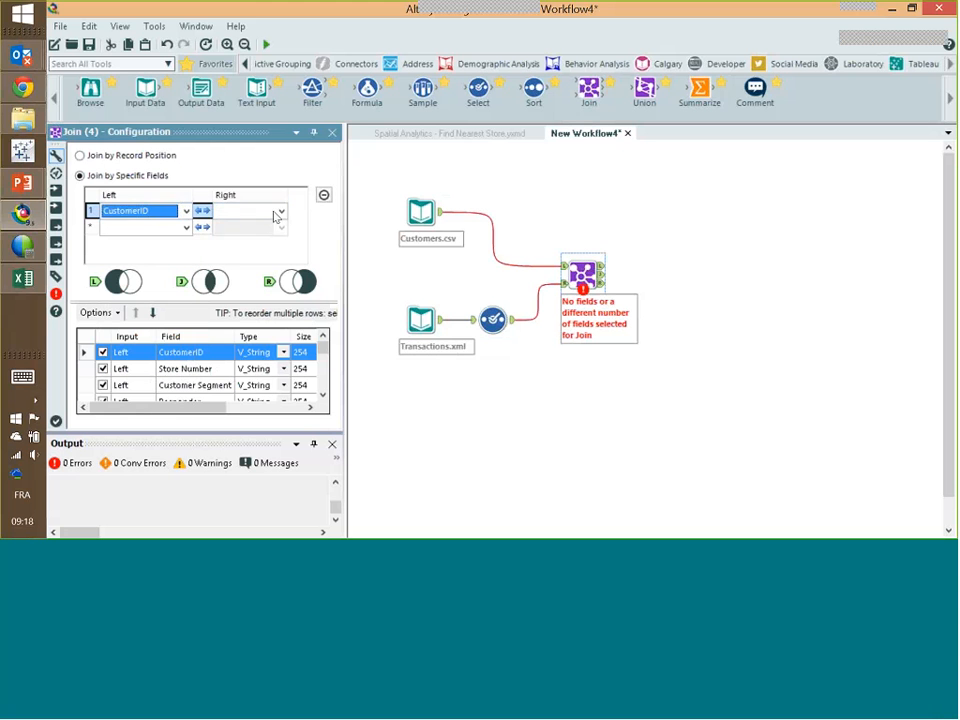
left_click(228, 238)
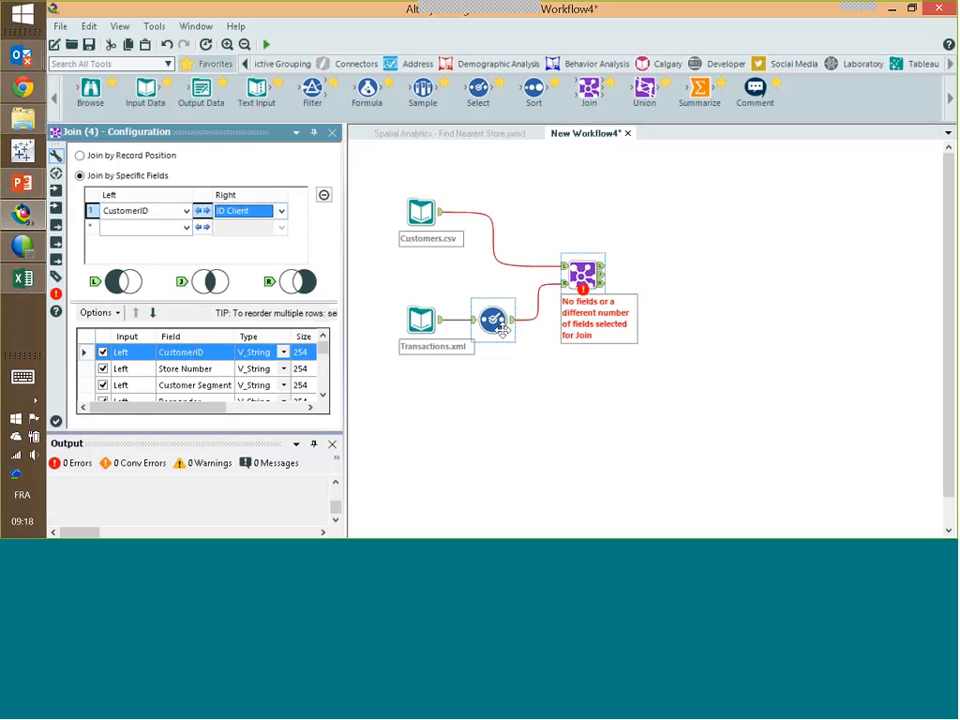
- Attach a Browse tool to the Select tool's output
left_click(480, 478)
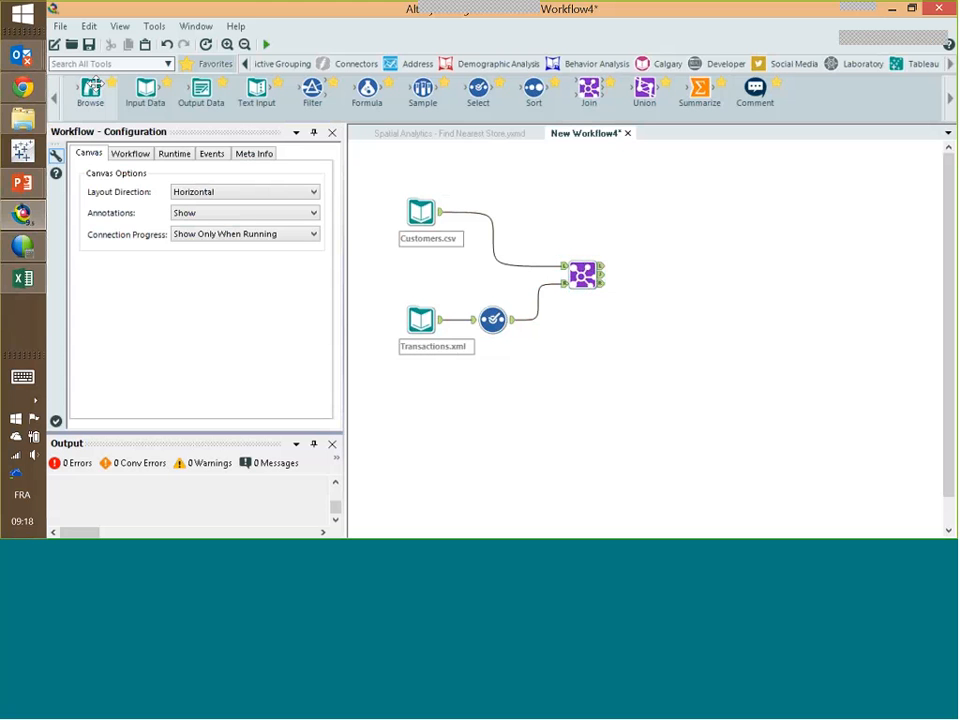
left_click_drag(90, 88, 556, 374)
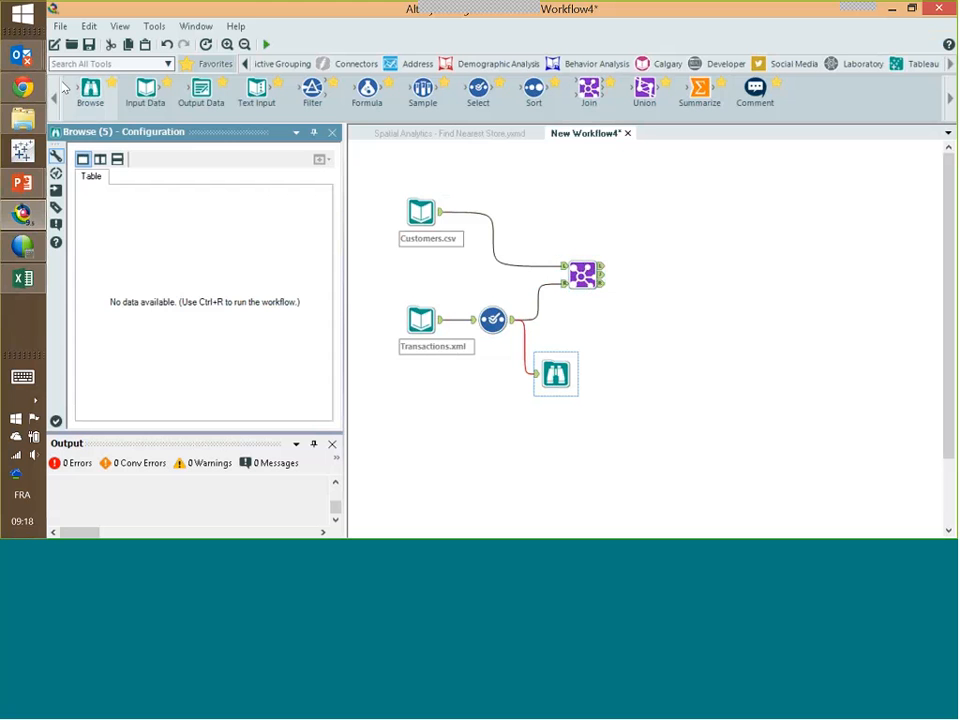
left_click_drag(90, 90, 664, 248)
right_click(664, 248)
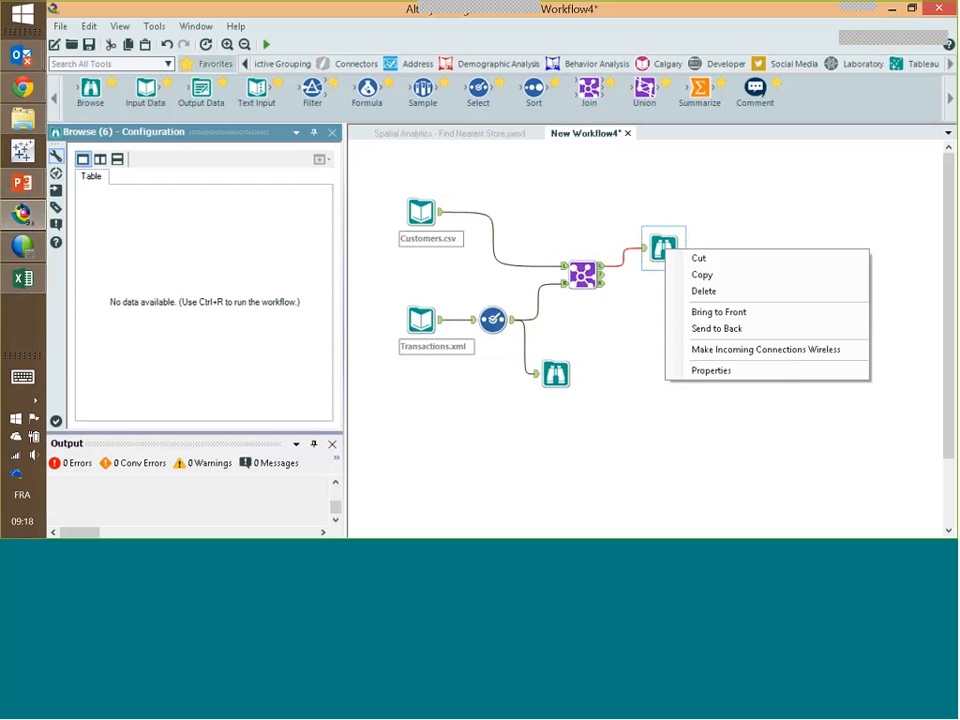
left_click(675, 292)
- Add Browse tools to all three outputs of the Join tool and run the workflow
right_click(588, 277)
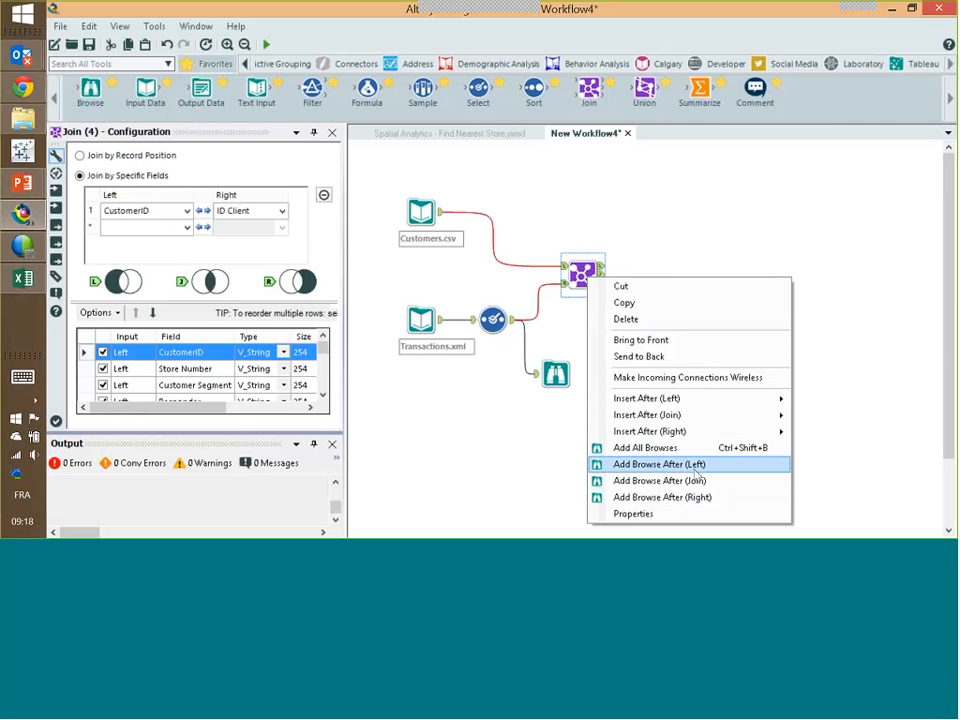
left_click(686, 448)
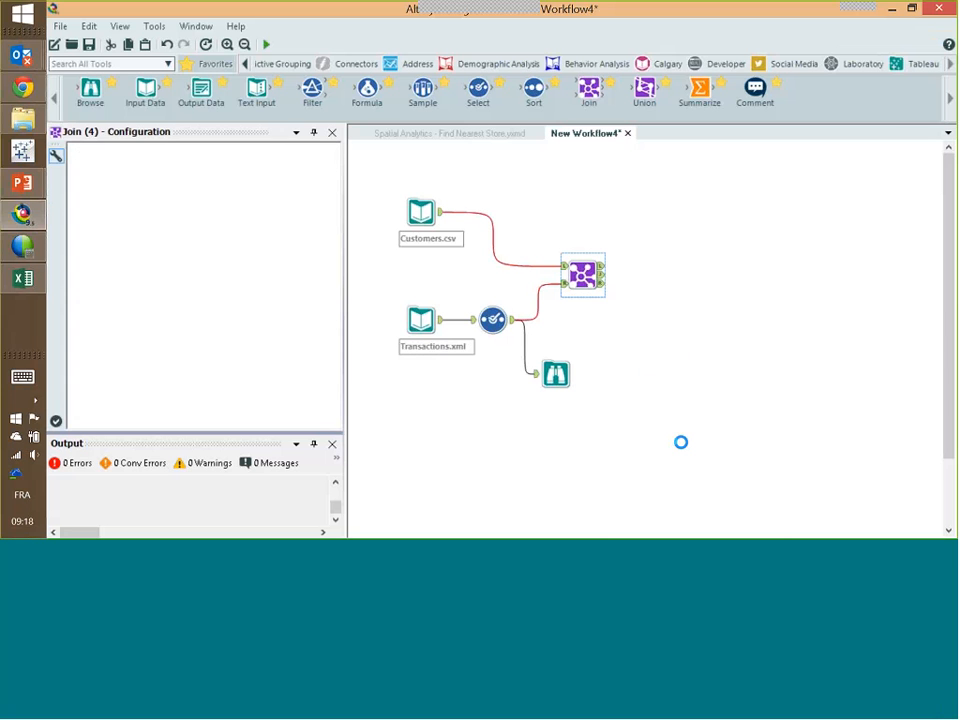
left_click(686, 450)
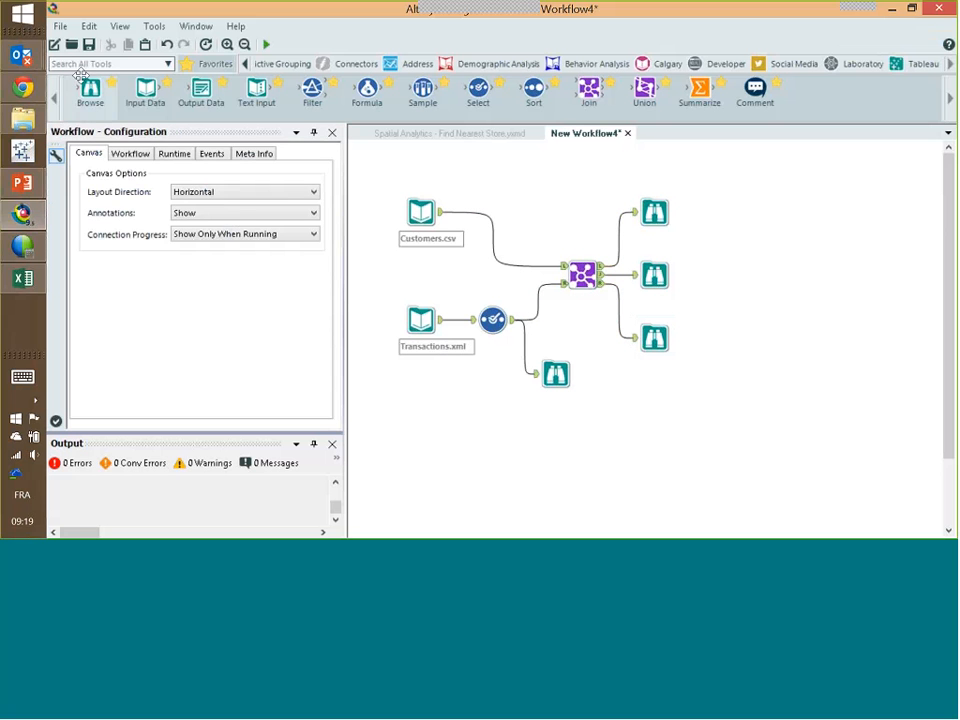
left_click(267, 44)
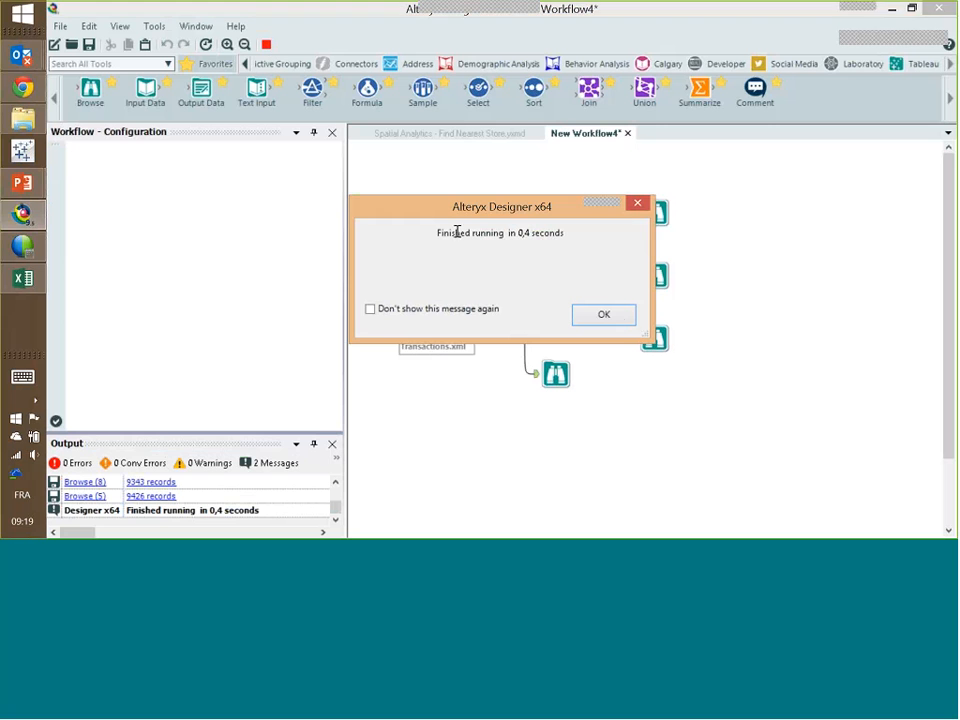
left_click(603, 315)
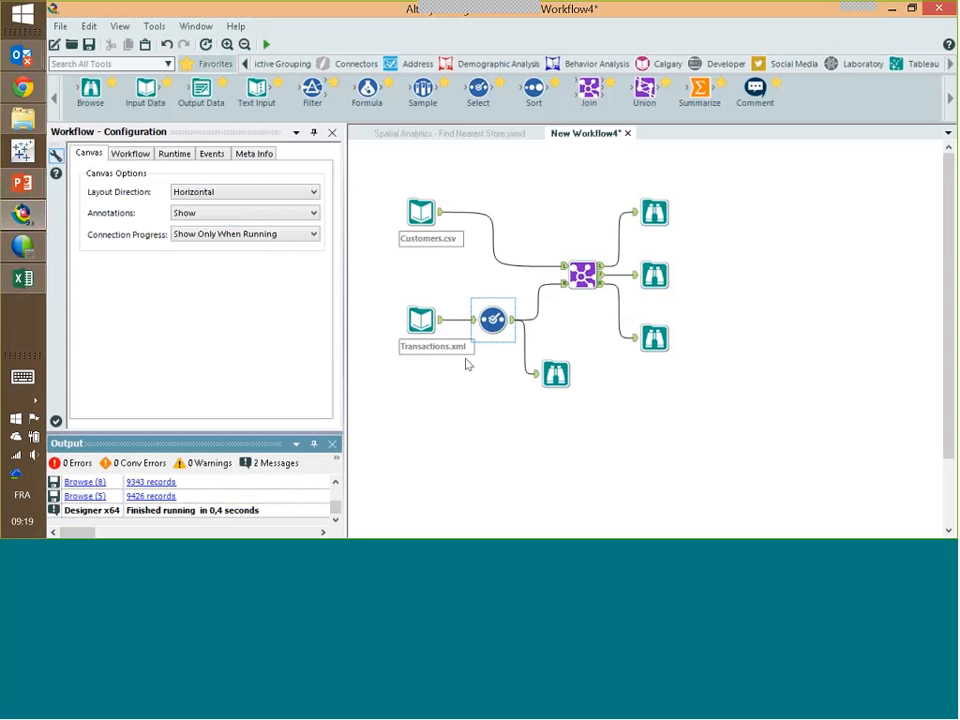
- Examine the records in the Browse tool after Select and in those on the Join tool's left, join and right outputs
left_click(558, 372)
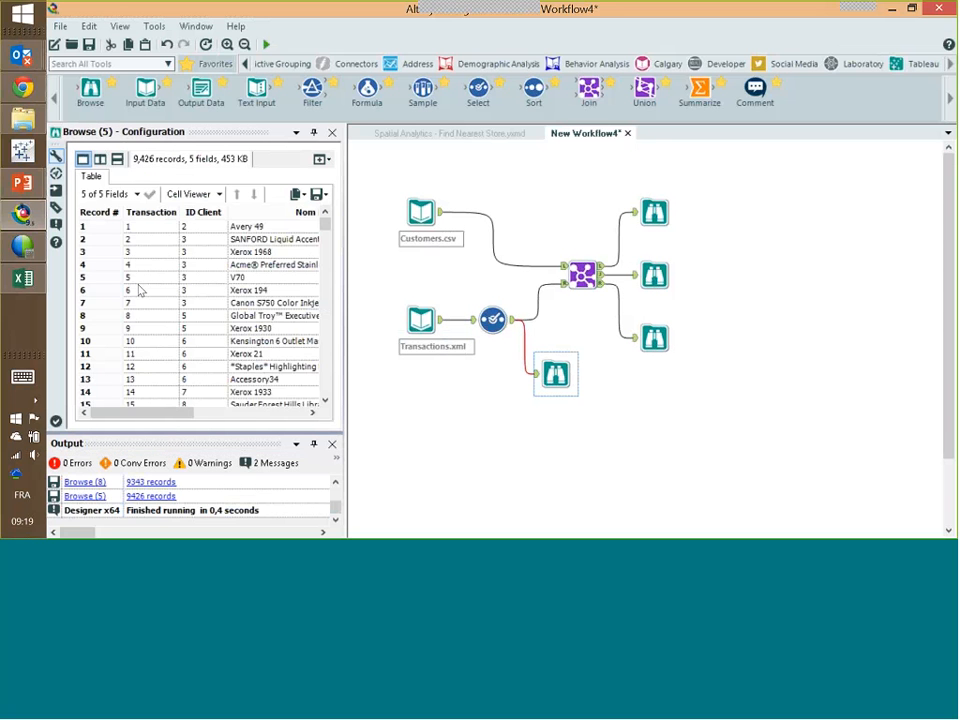
left_click_drag(171, 420, 300, 423)
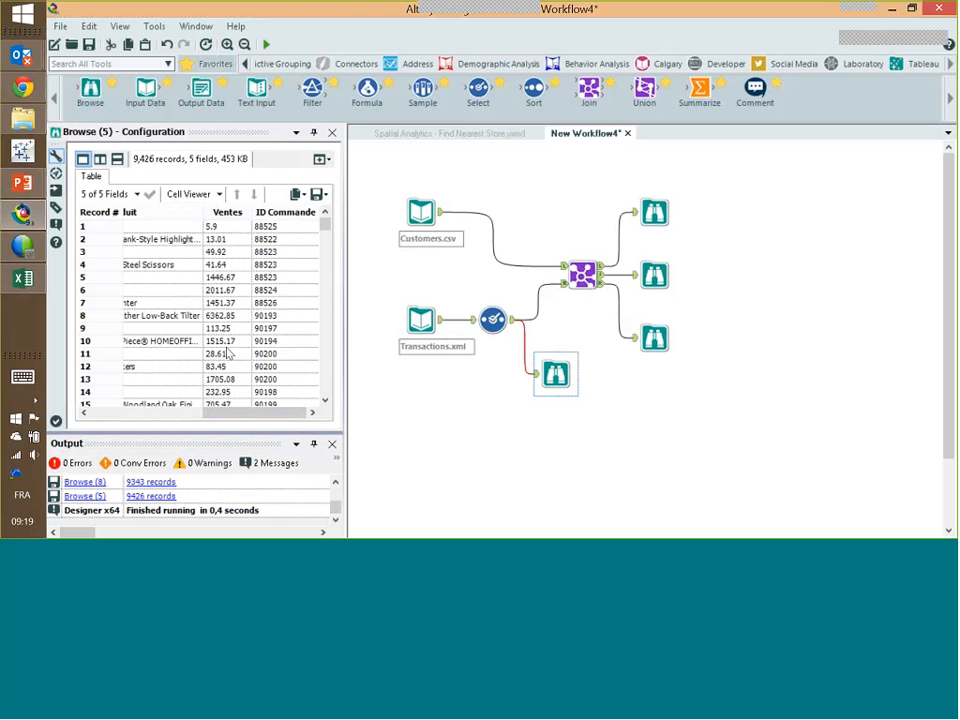
scroll(228, 354, "down", 1)
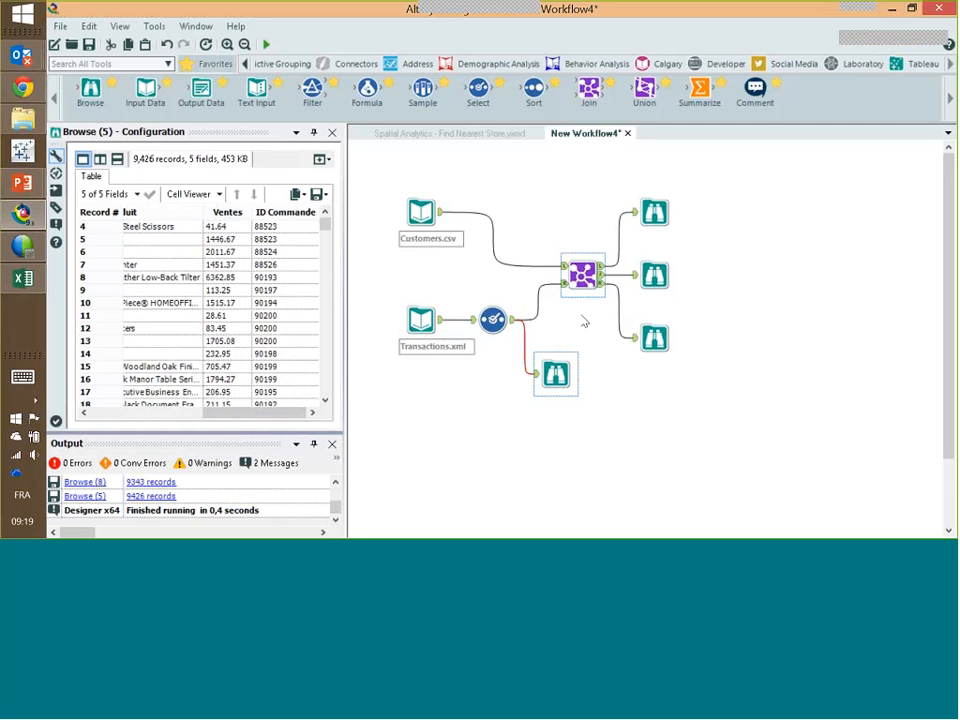
scroll(657, 247, "down", 1)
left_click(654, 184)
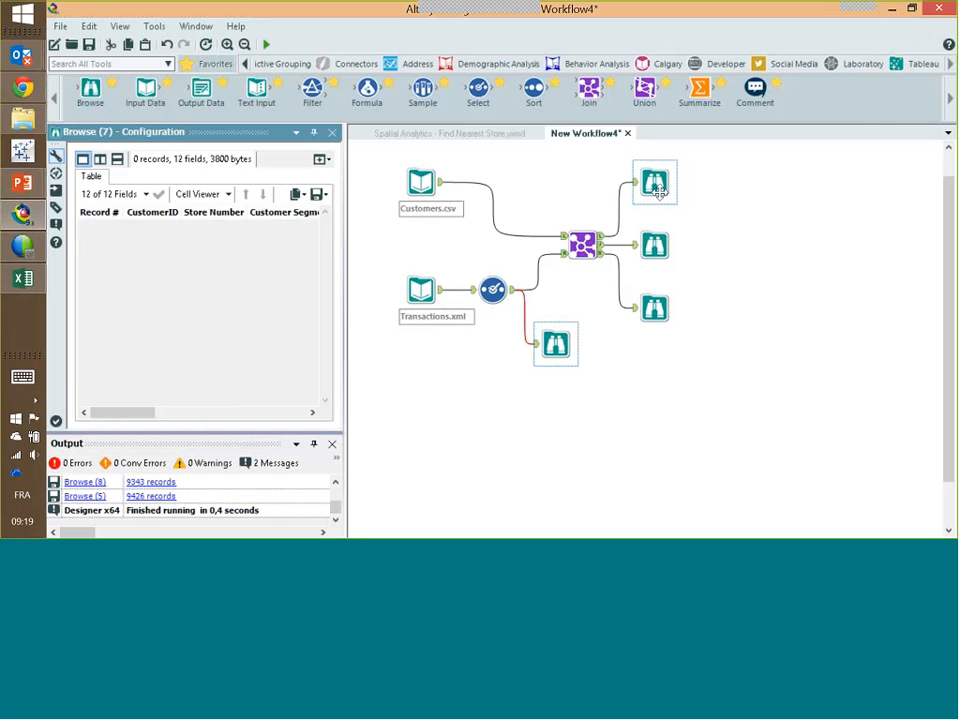
scroll(786, 174, "up", 1)
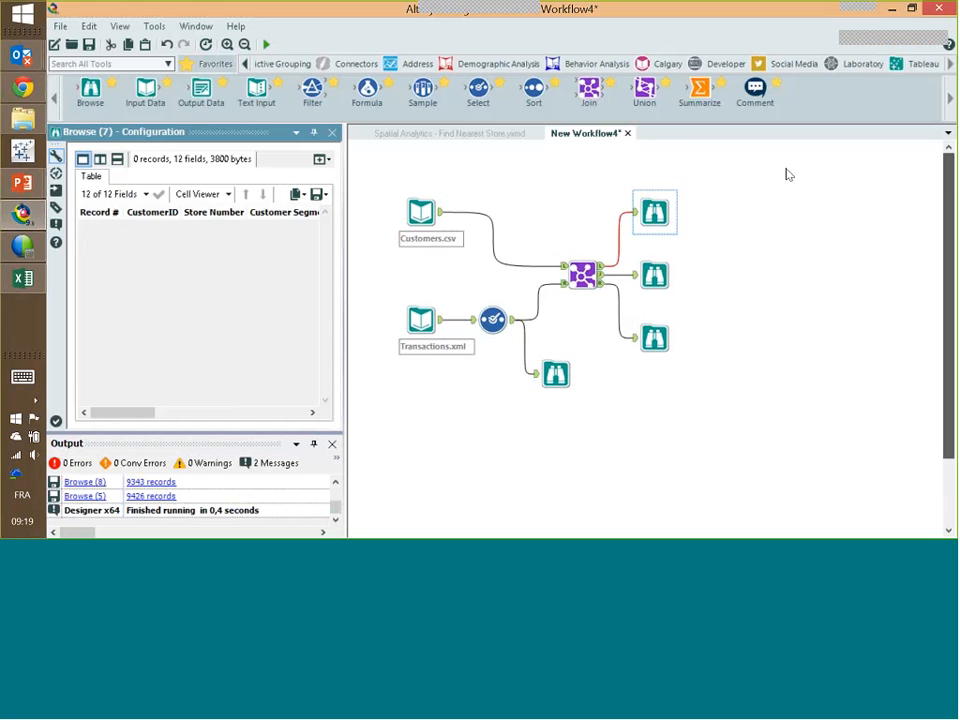
left_click(654, 275)
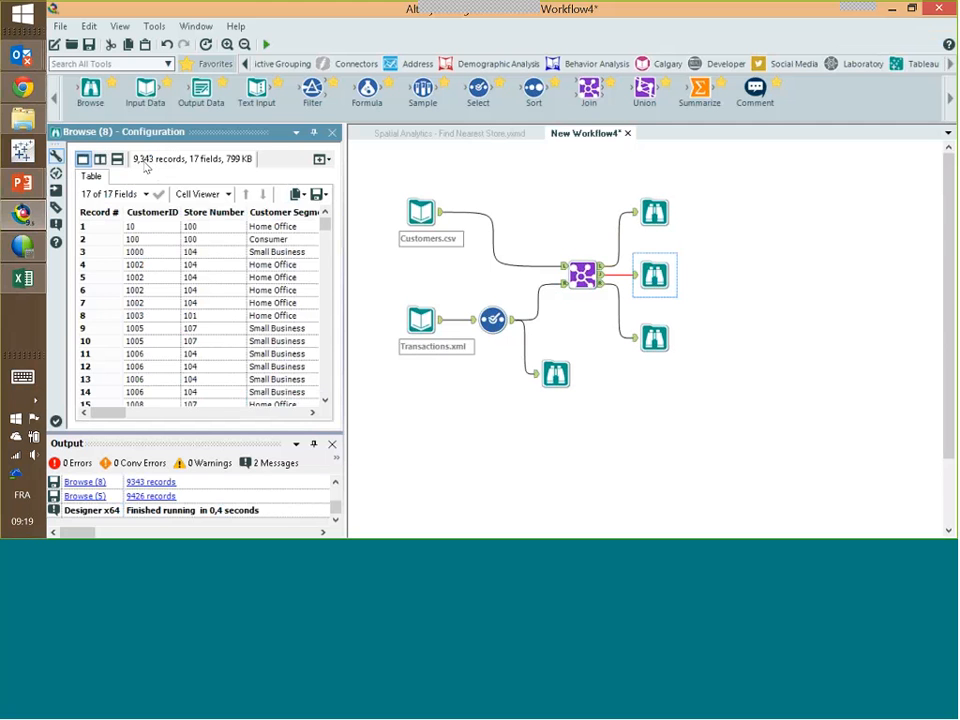
left_click(655, 358)
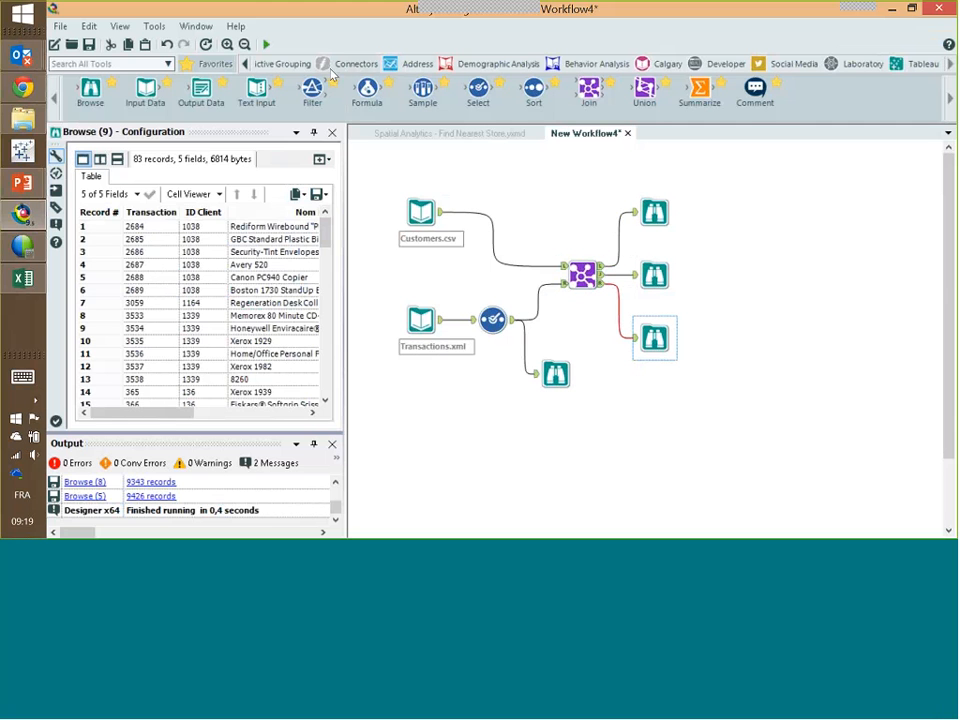
- Insert a Filter tool between Customers.csv and the Join tool, with a basic filter on the Customer Segment field
left_click_drag(312, 88, 484, 220)
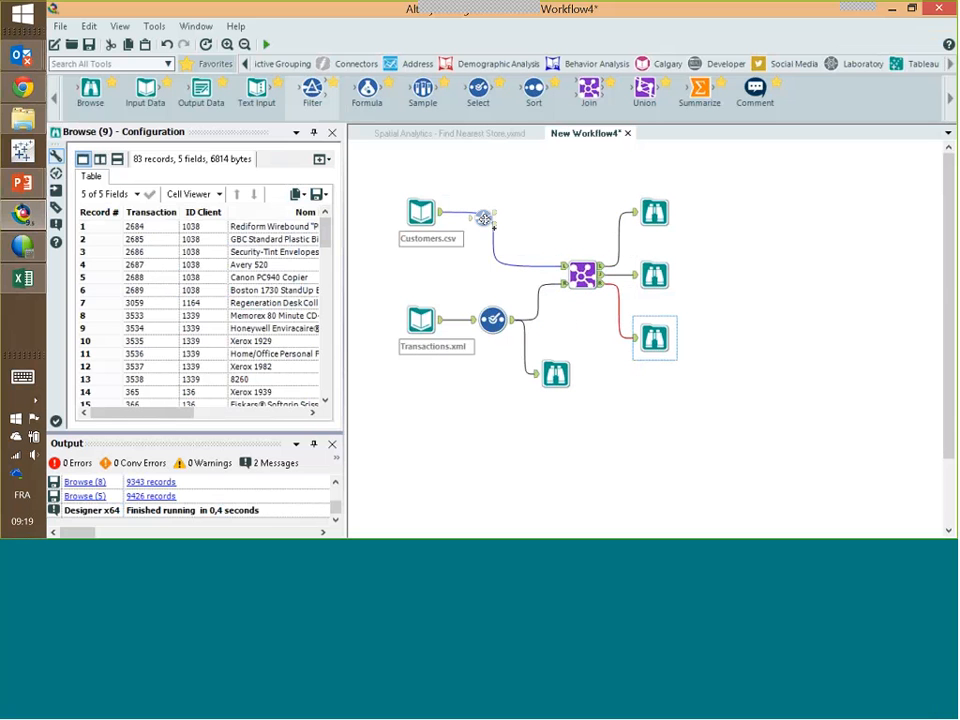
left_click_drag(422, 208, 422, 217)
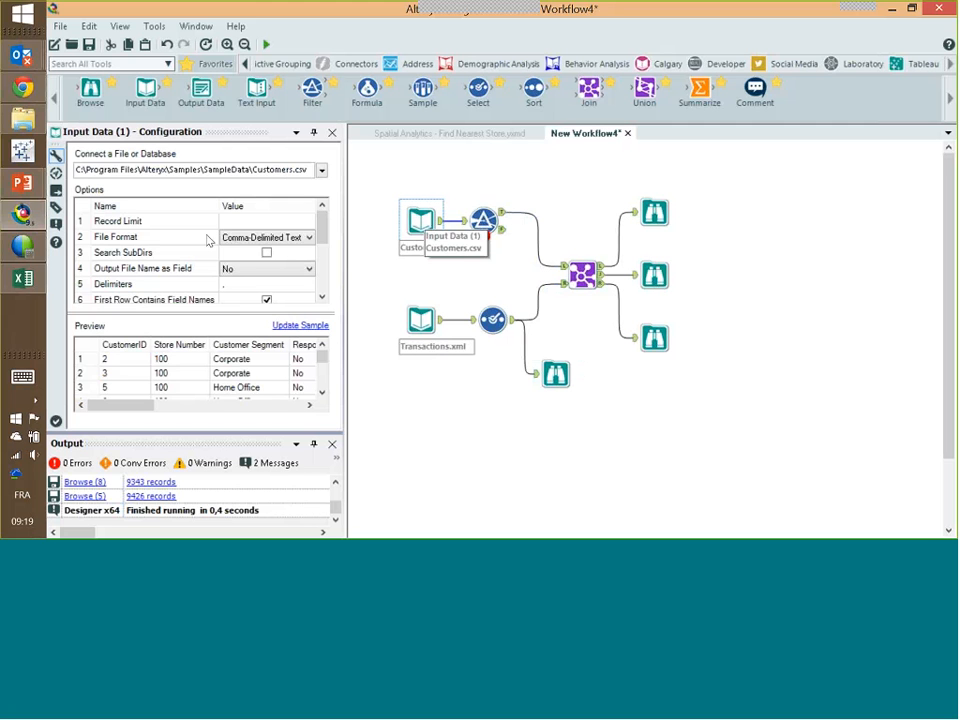
left_click(484, 220)
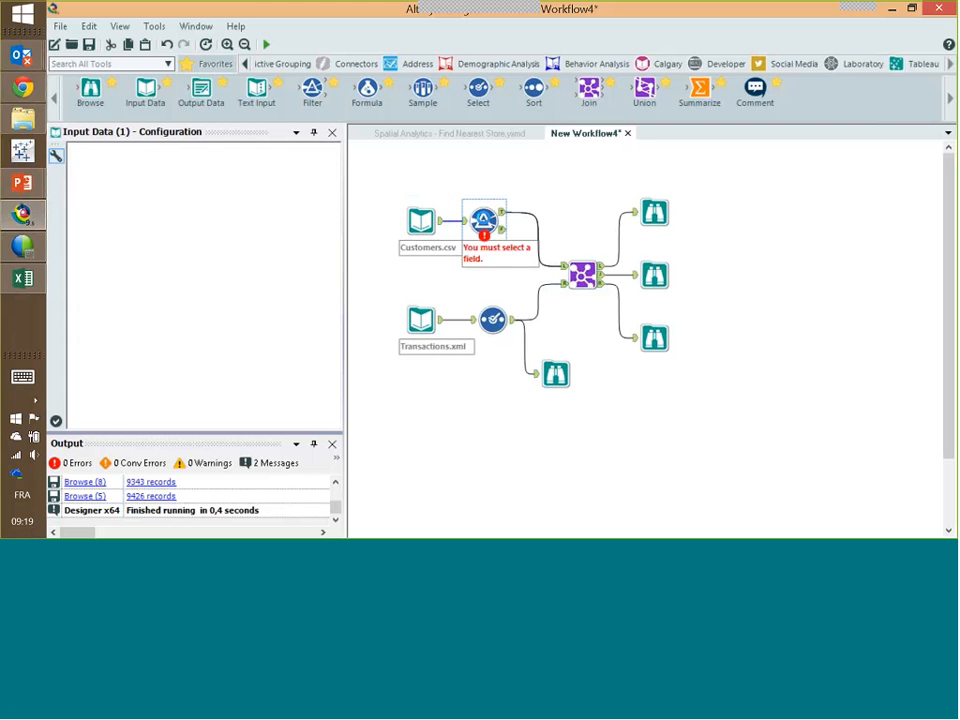
left_click(108, 175)
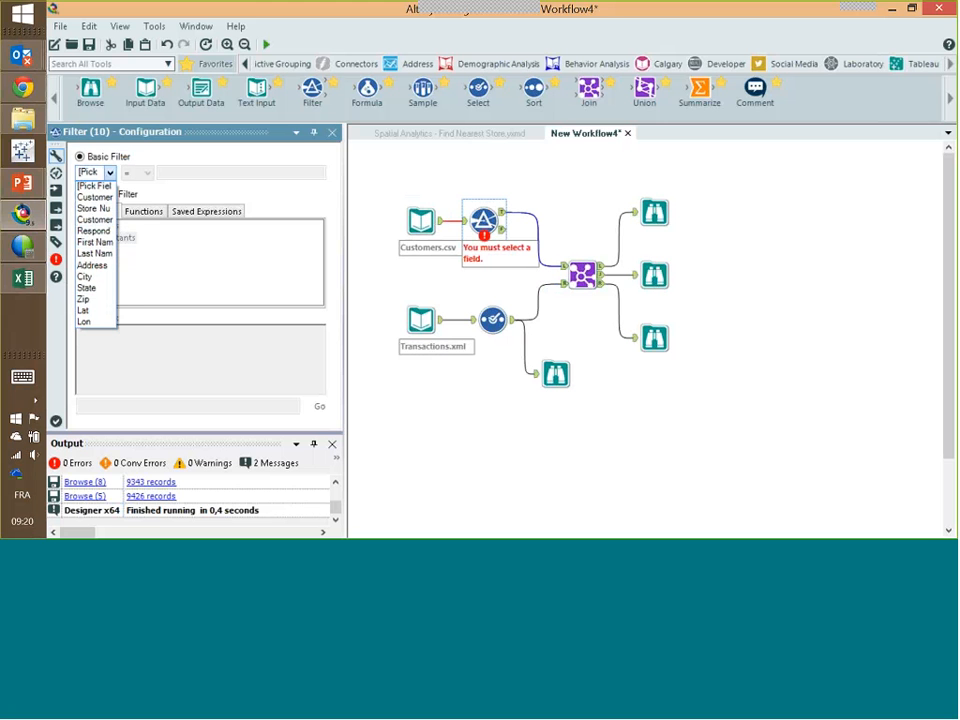
left_click(95, 219)
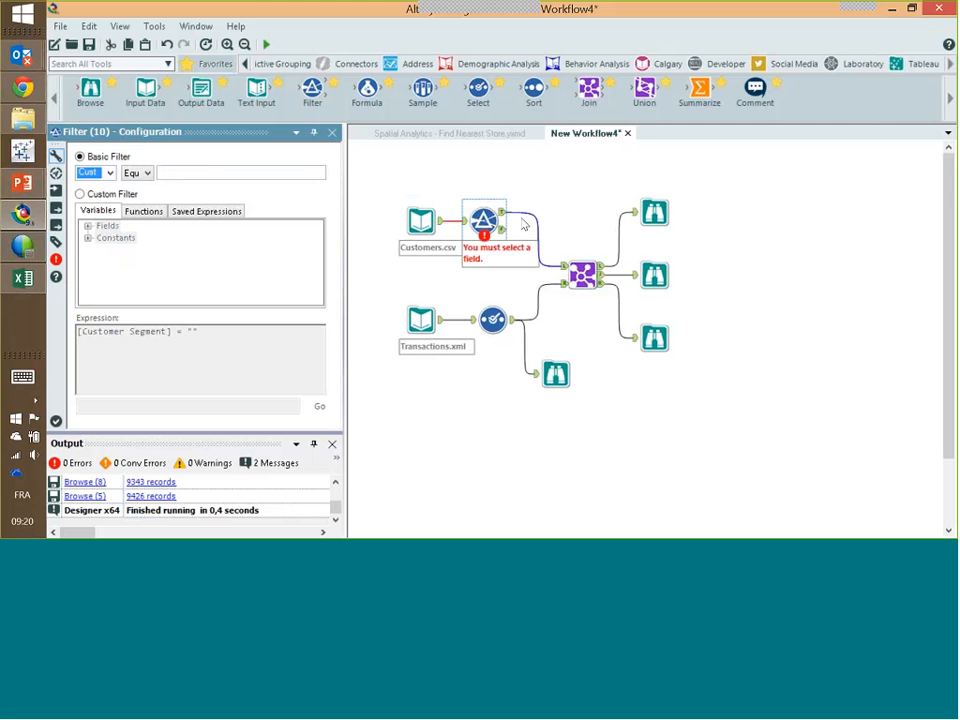
- Check the customer segment values in the joined records and set the Filter's comparison value to Corporate
left_click(648, 288)
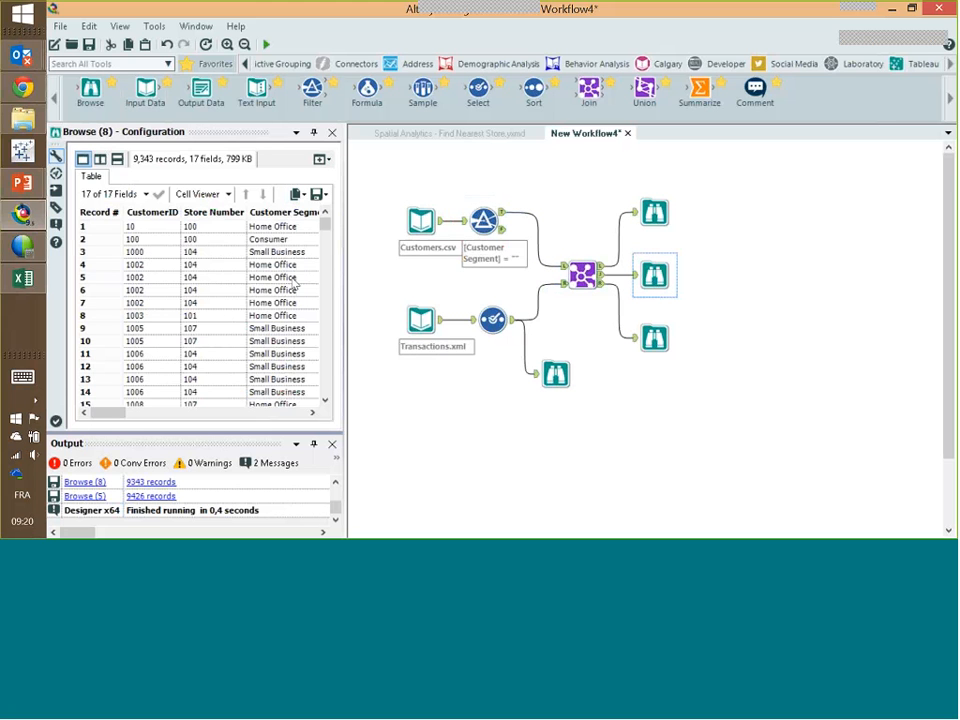
left_click(327, 387)
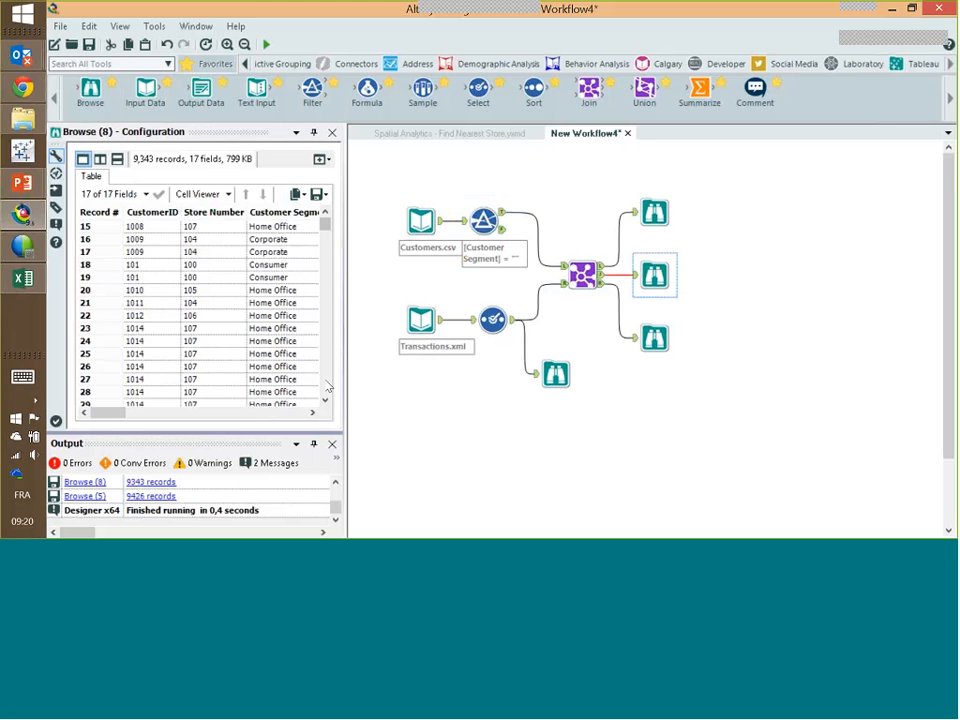
left_click(485, 223)
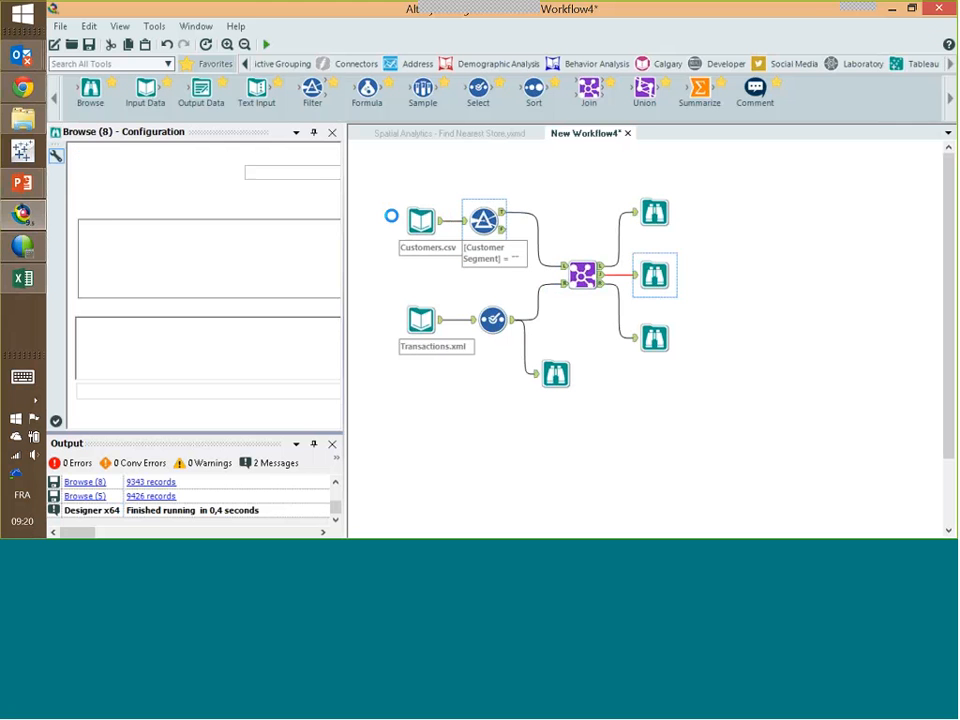
left_click(176, 171)
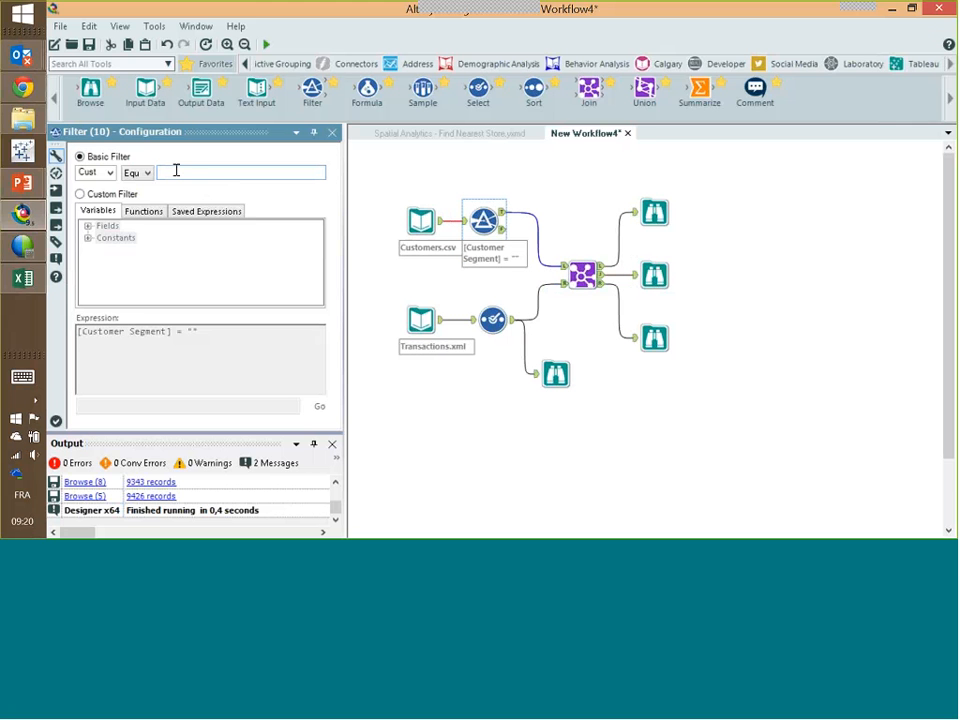
type("Copro")
type("rate")
left_click(439, 476)
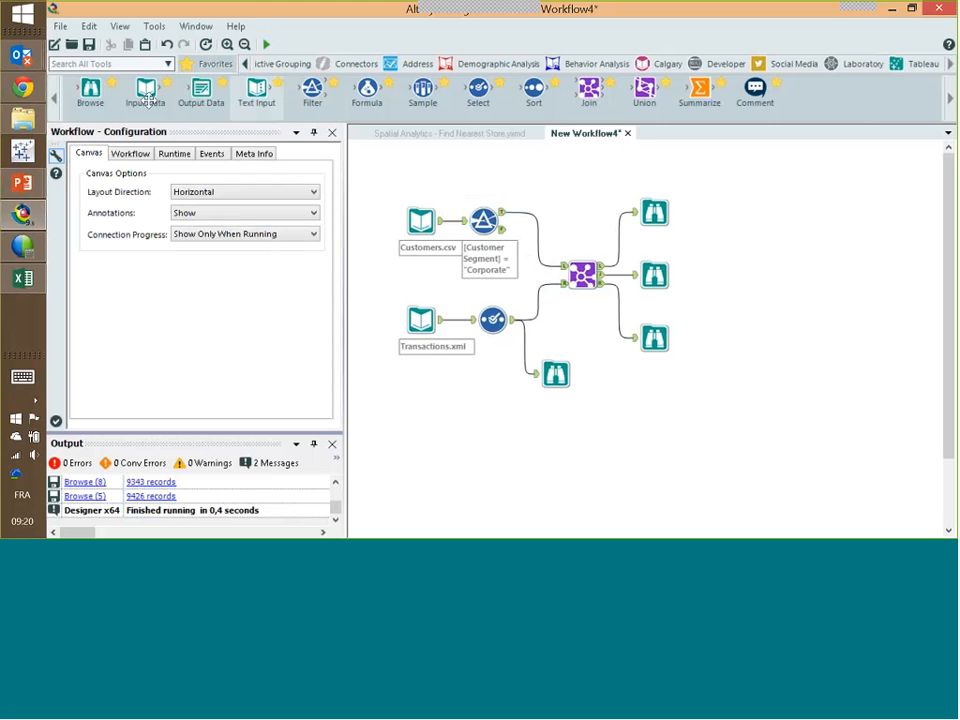
- Attach a Browse tool to the Filter's false output and run the workflow to check the rejected and joined records
left_click_drag(87, 92, 527, 272)
left_click_drag(516, 260, 518, 264)
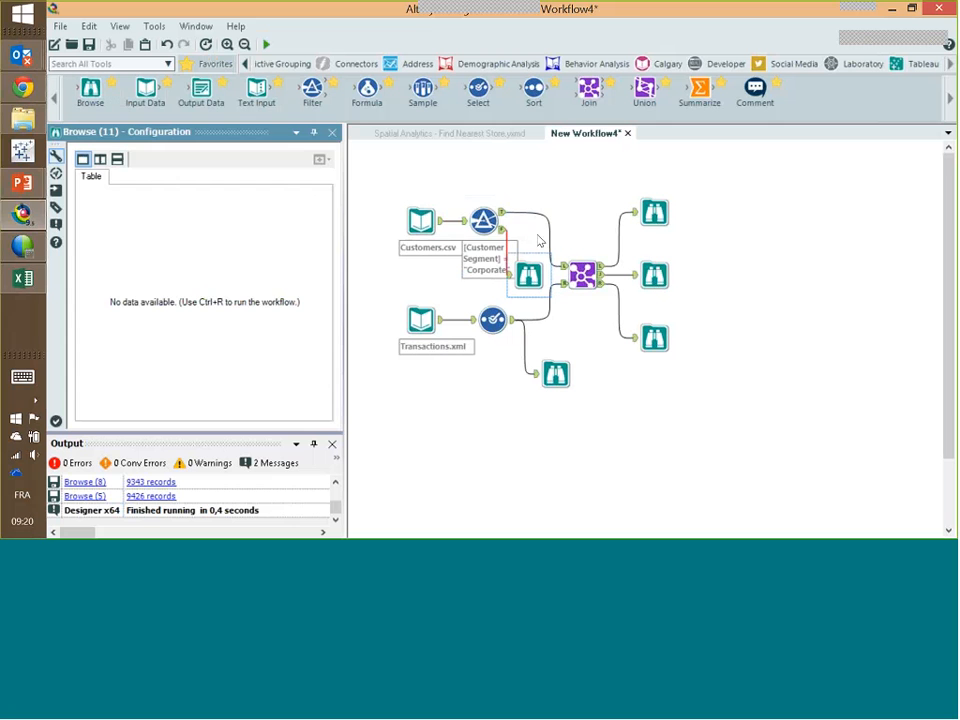
key("ctrl+r")
left_click(605, 315)
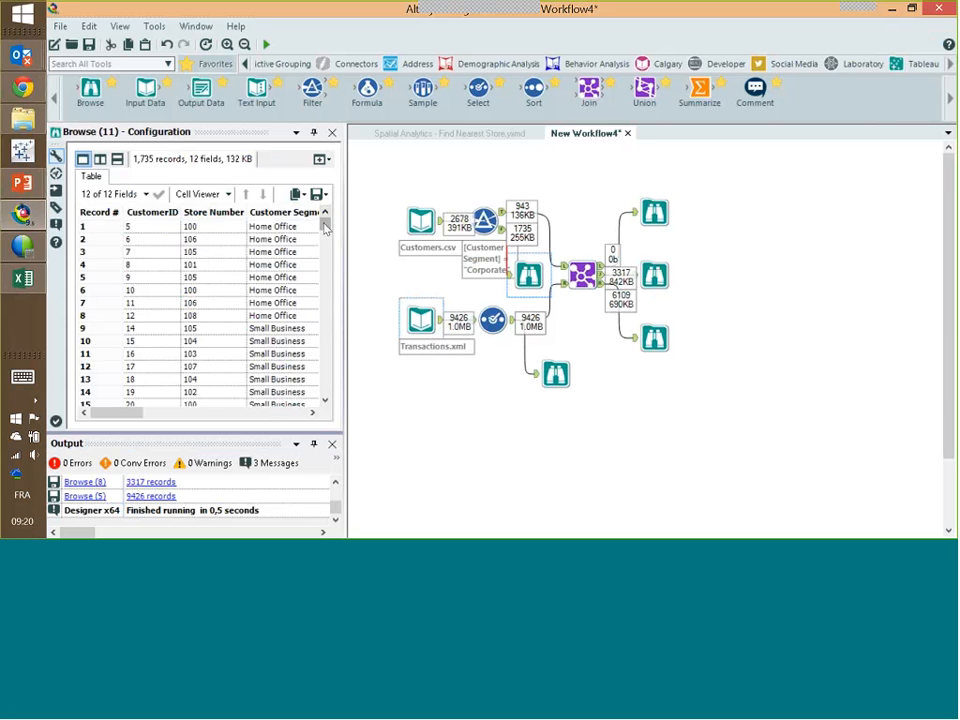
left_click_drag(326, 225, 332, 197)
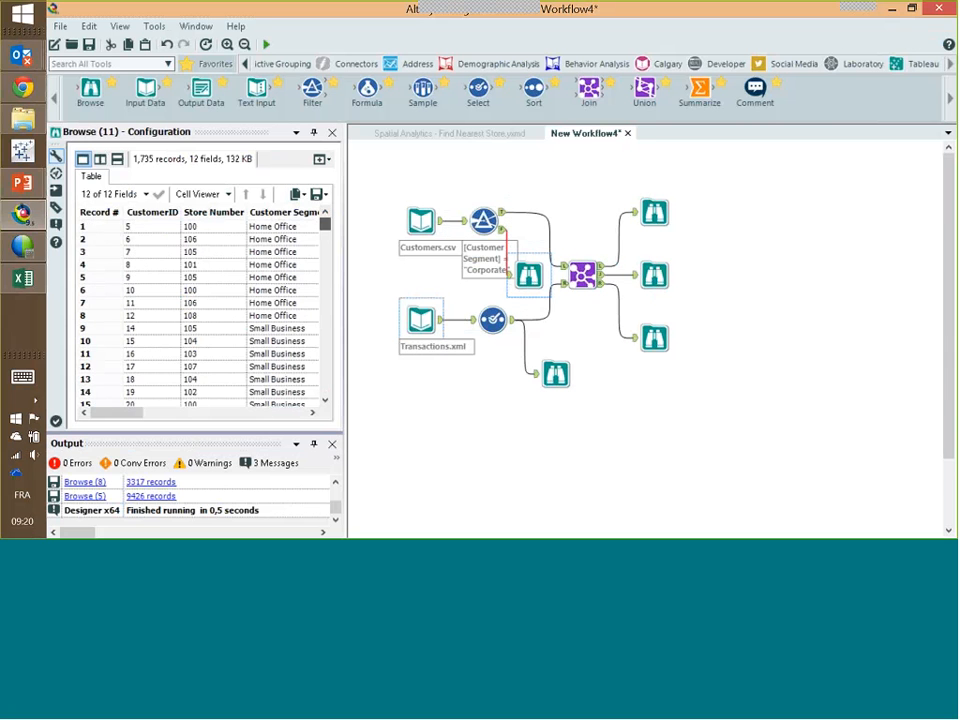
left_click(662, 279)
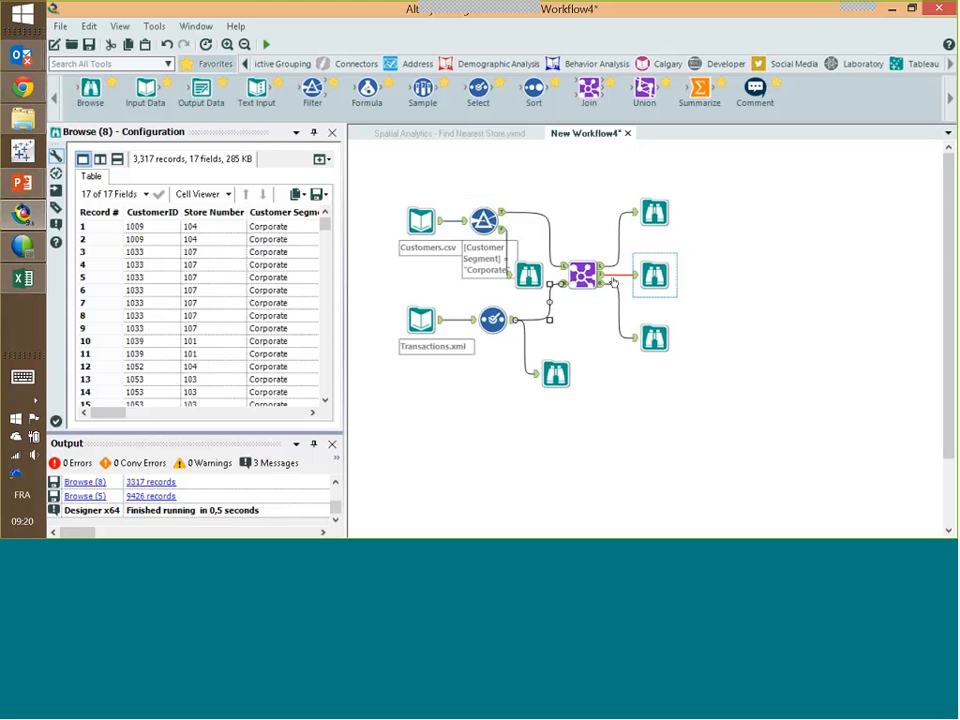
- Move the Browse tool on the Join's middle output farther away and connect an Output Data tool to that same output
left_click_drag(660, 276, 835, 275)
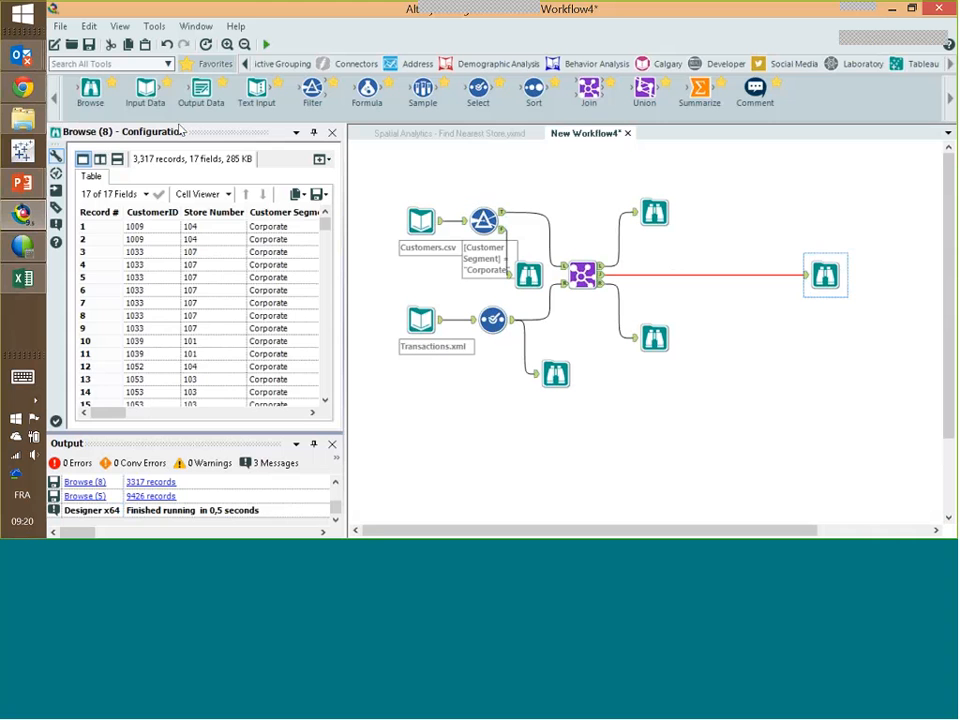
left_click_drag(203, 90, 806, 214)
left_click_drag(600, 277, 784, 204)
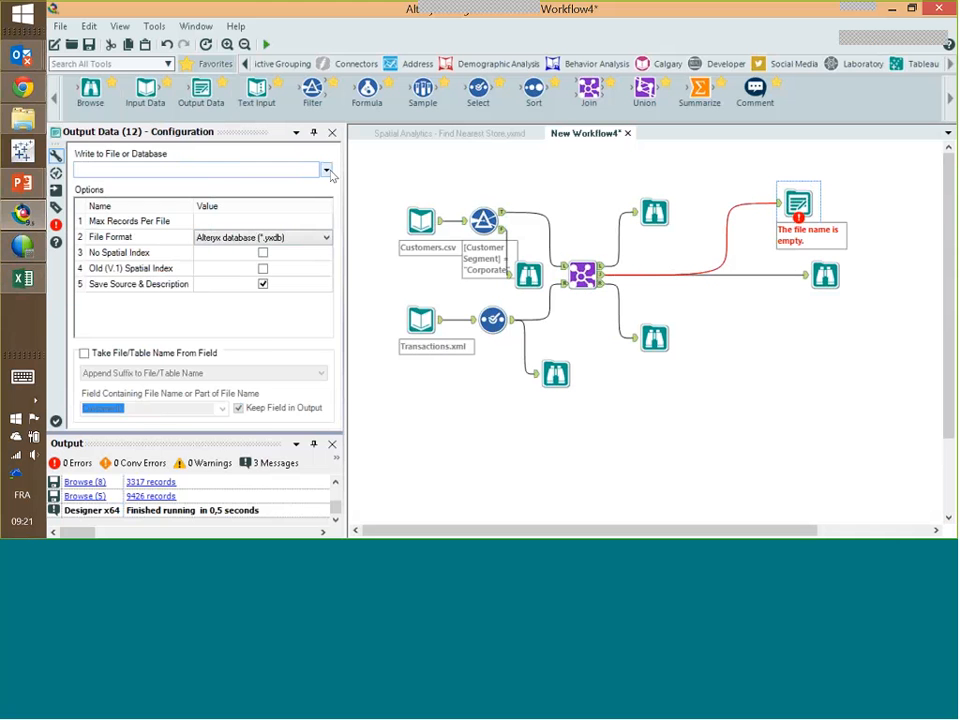
- Set the Output Data tool to write a Tableau Data Extract (.tde) named Alteryx Demo in the Demo folder
left_click(326, 171)
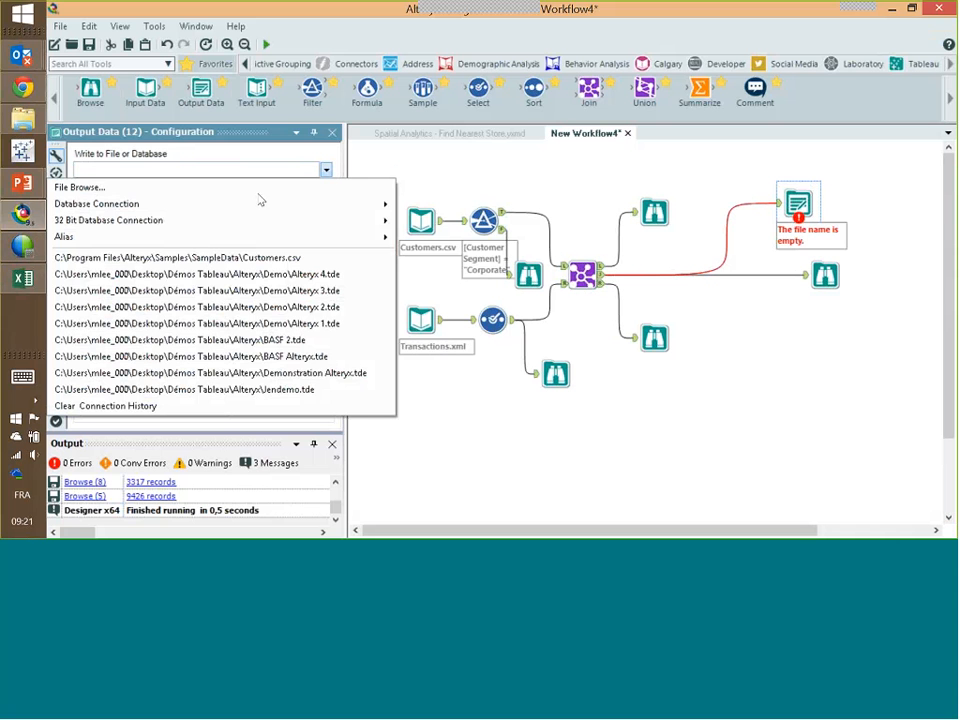
mouse_move(216, 207)
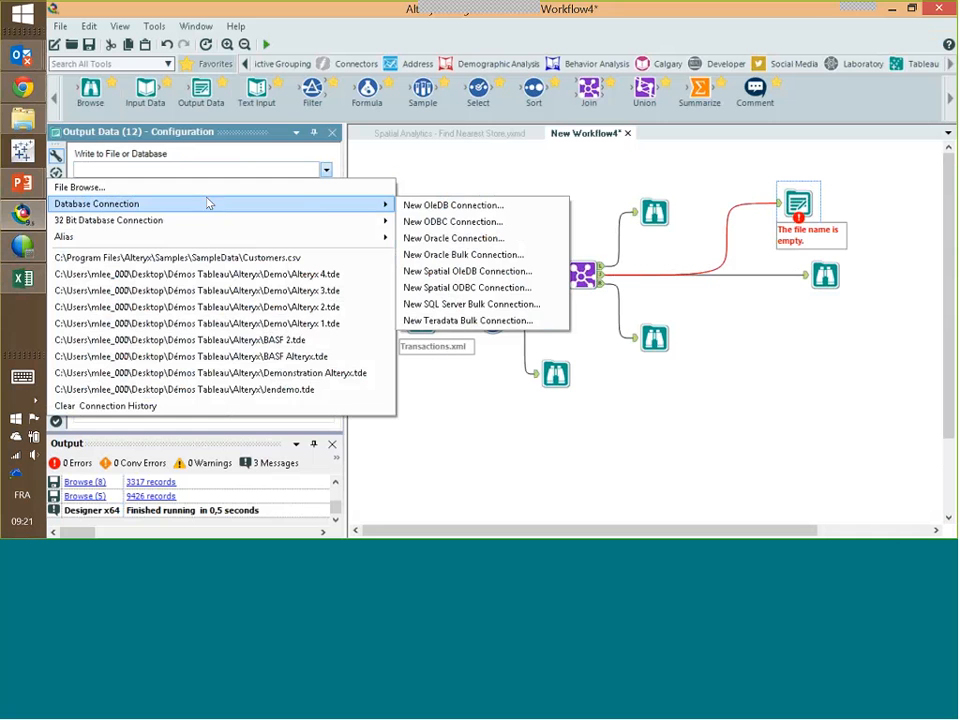
left_click(210, 187)
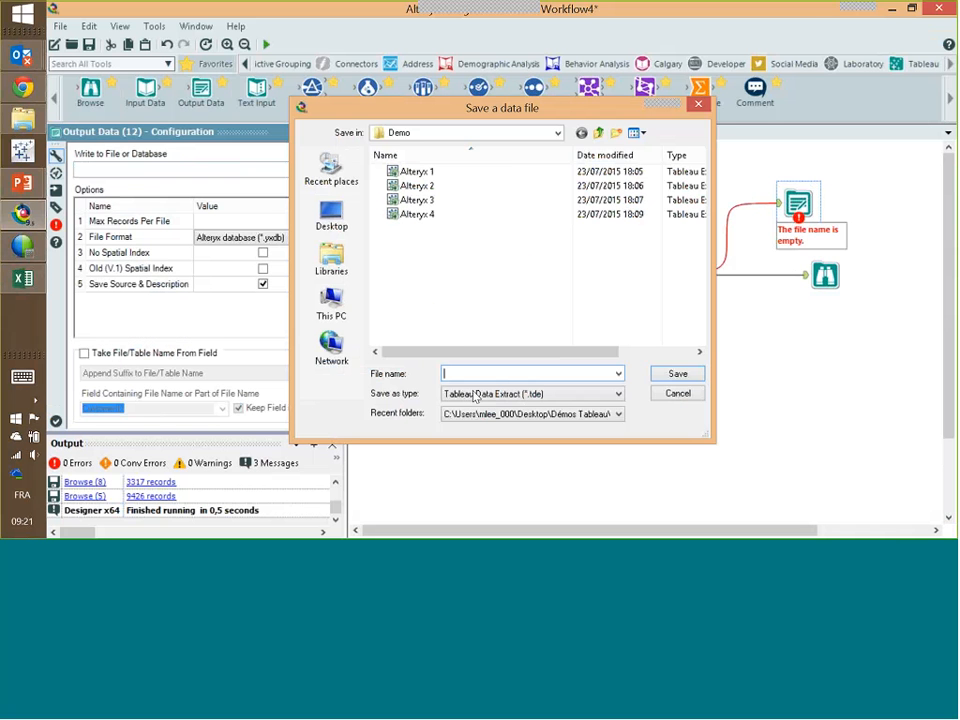
left_click(476, 397)
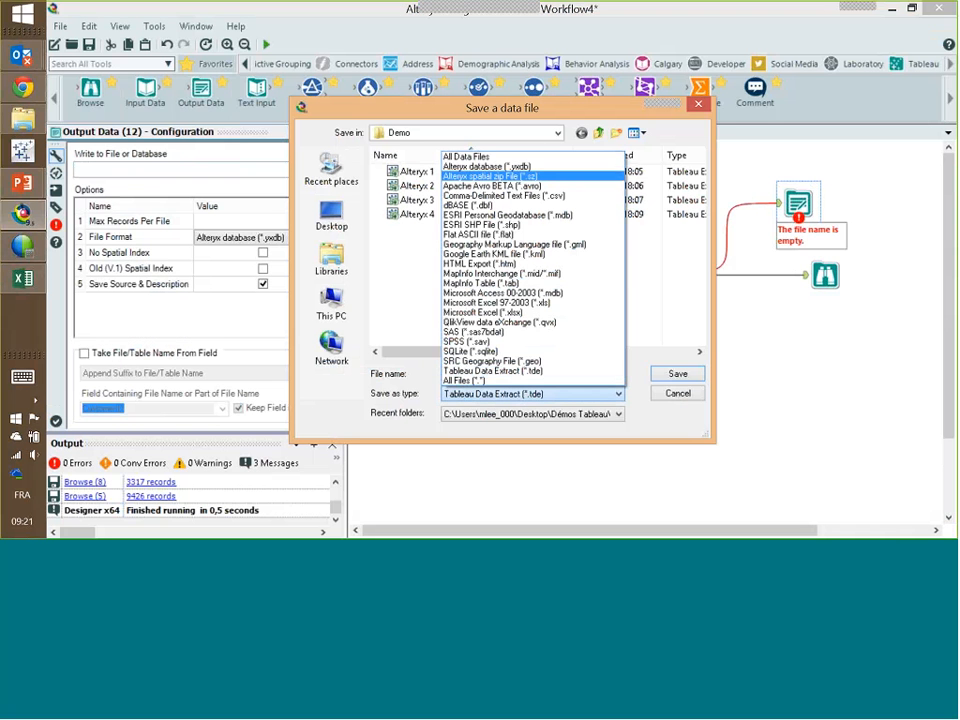
left_click(521, 373)
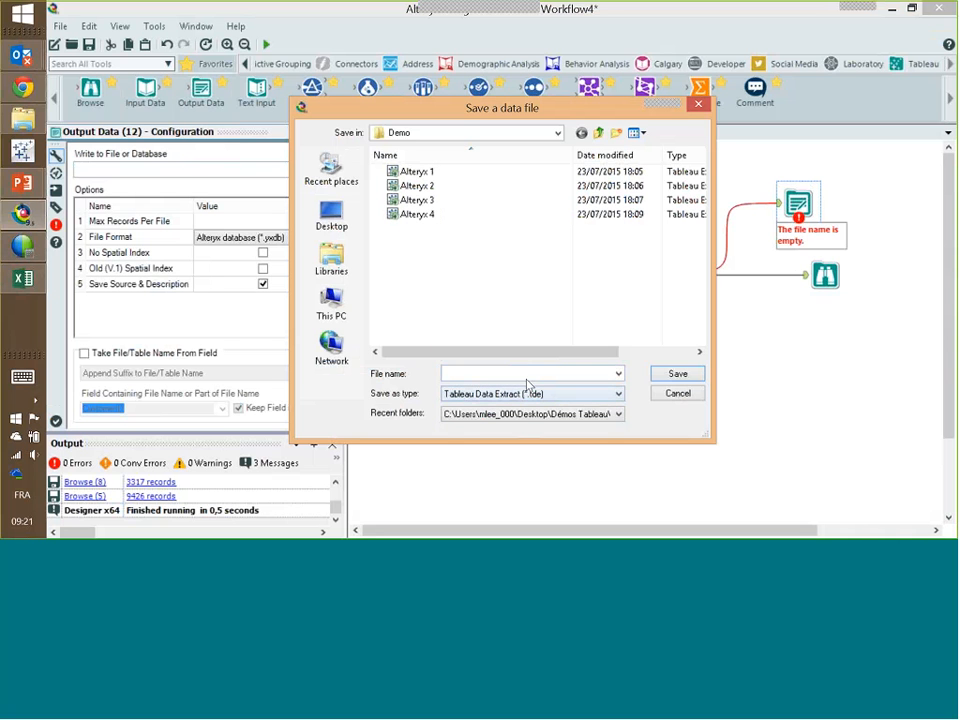
left_click(505, 371)
type("Al")
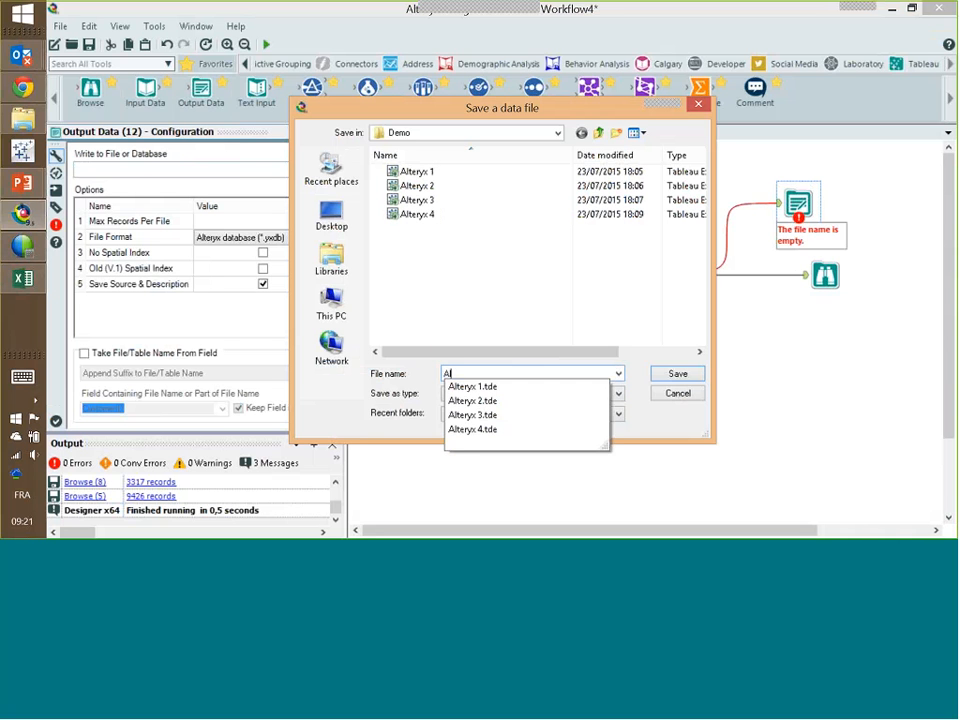
type("teryx D")
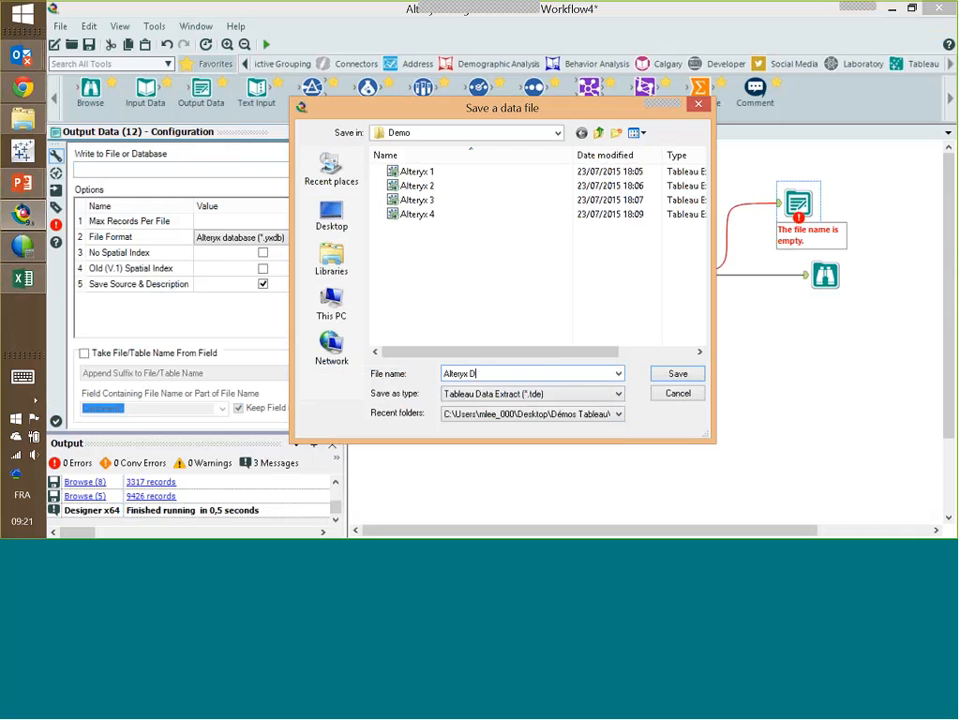
type("emo")
left_click(680, 376)
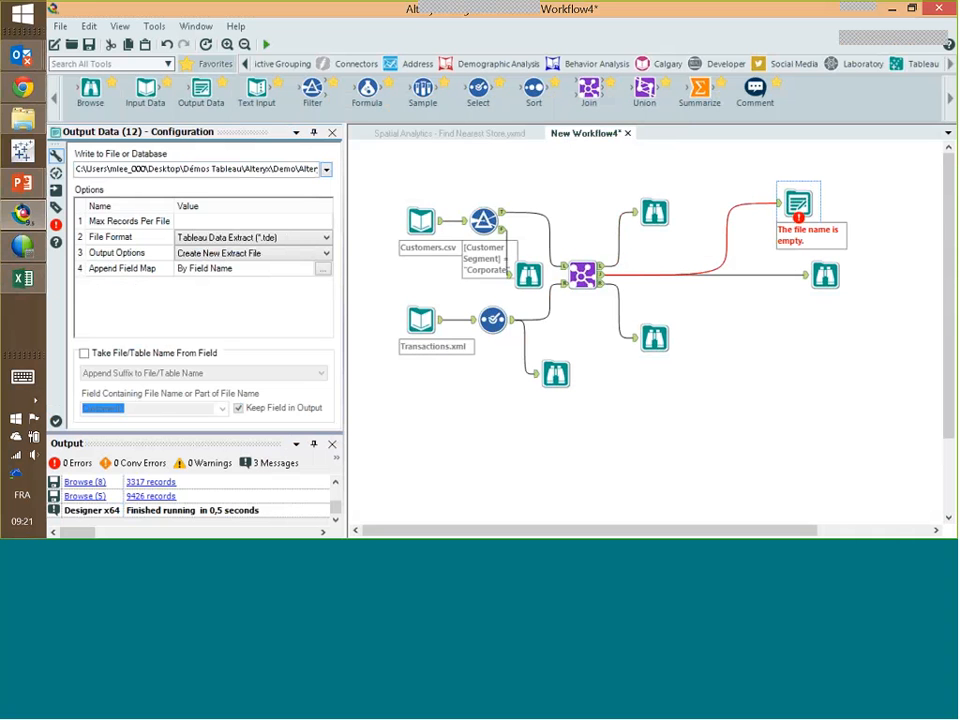
- Run the workflow, then open the written Alteryx Demo extract in Tableau and review its columns
left_click(267, 45)
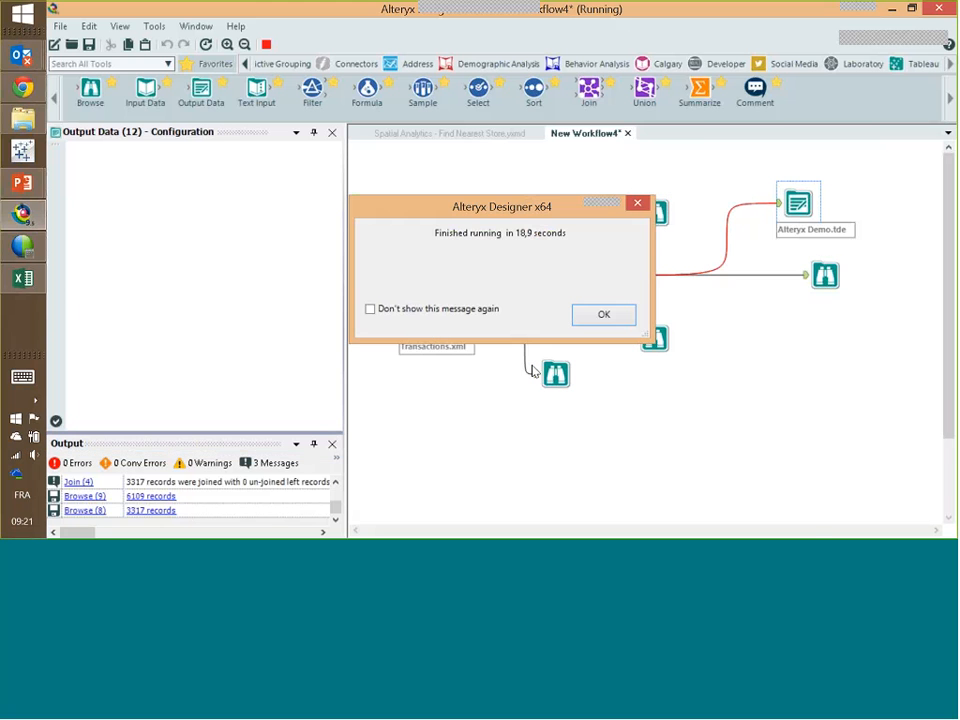
left_click(598, 318)
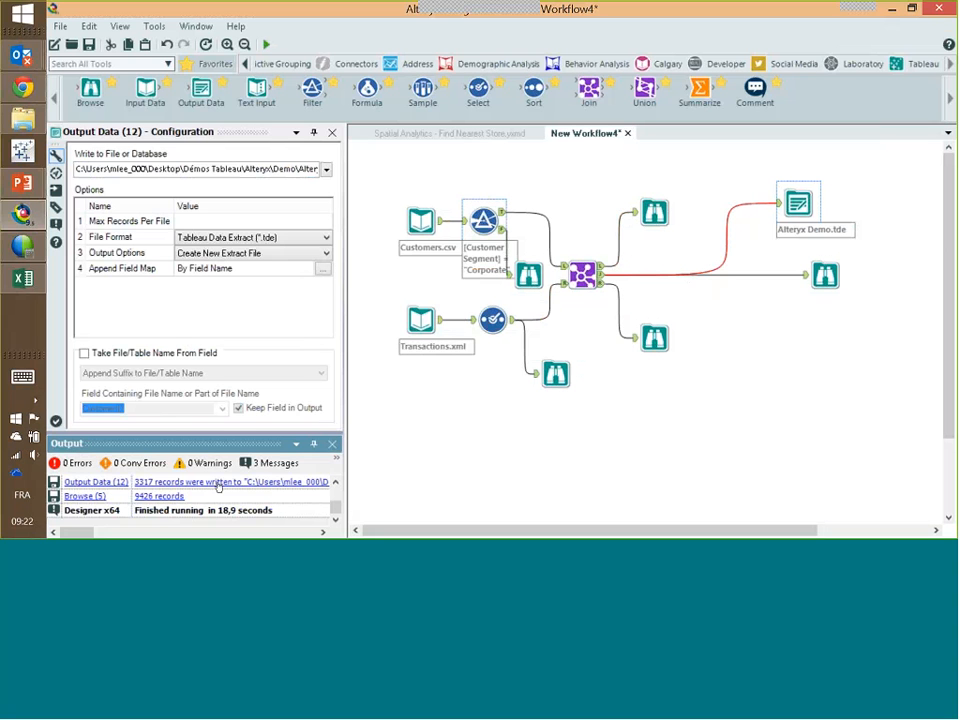
left_click(260, 483)
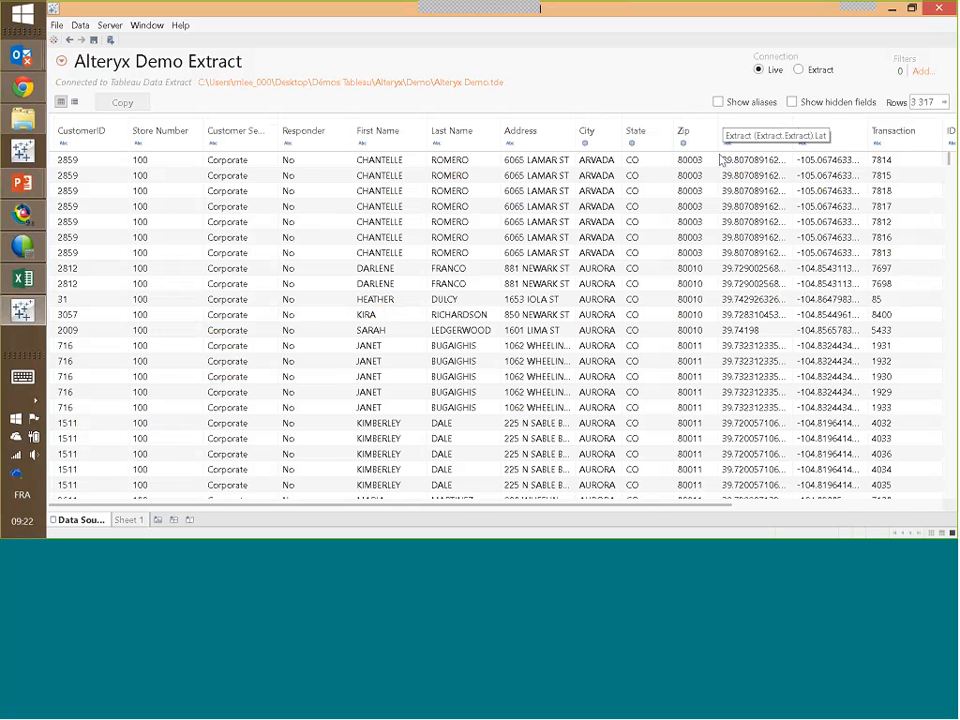
left_click_drag(463, 505, 710, 505)
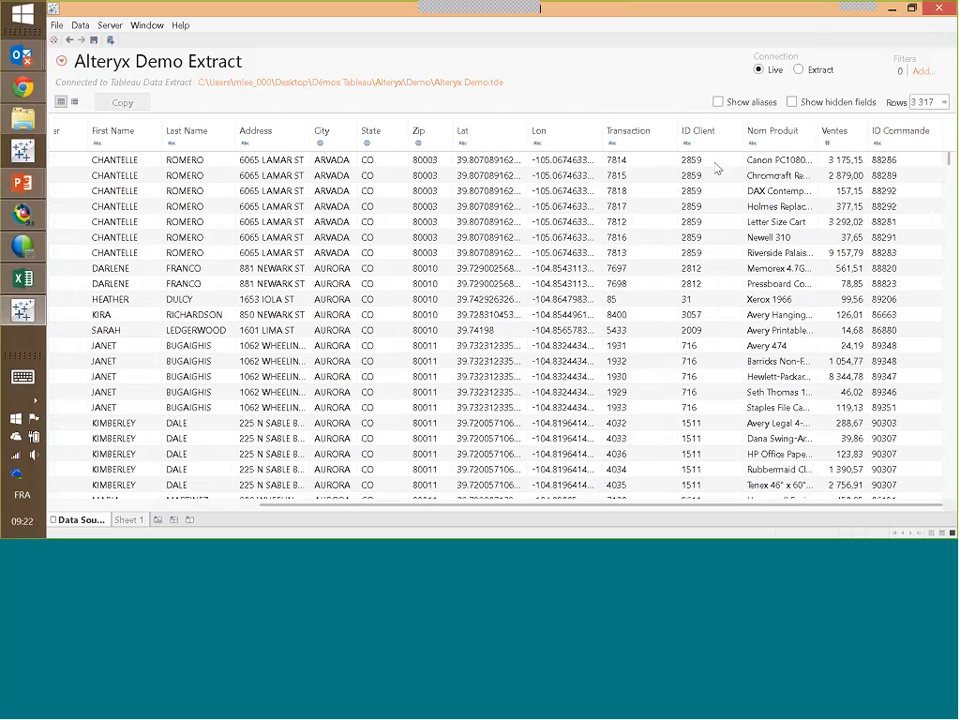
- On Sheet 1, build a table of summed Ventes per ID Client and look through its rows
left_click(129, 521)
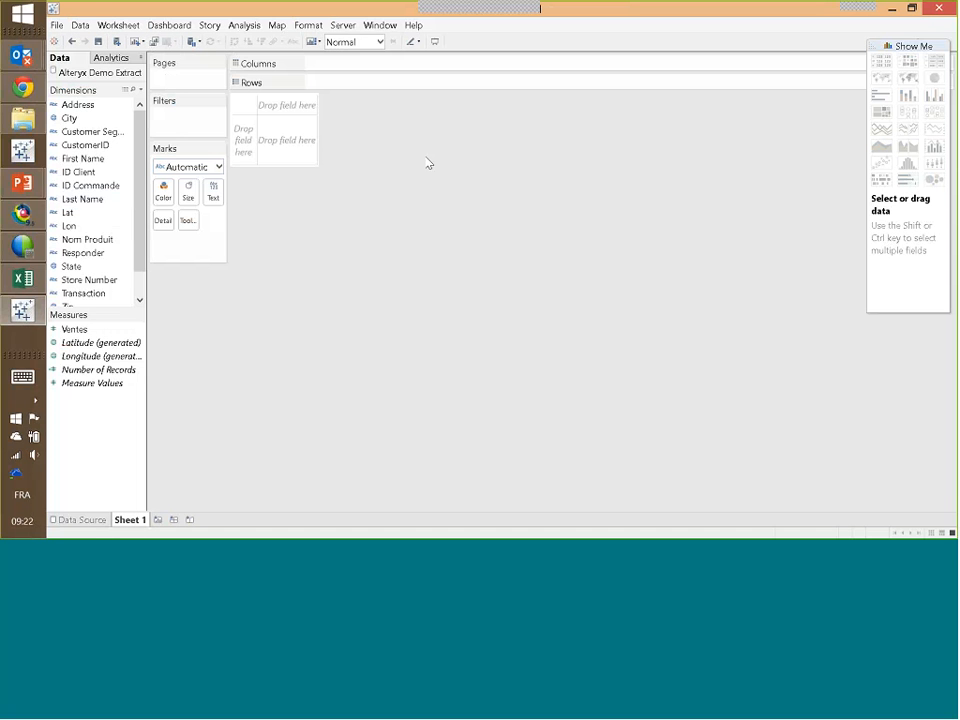
left_click(905, 44)
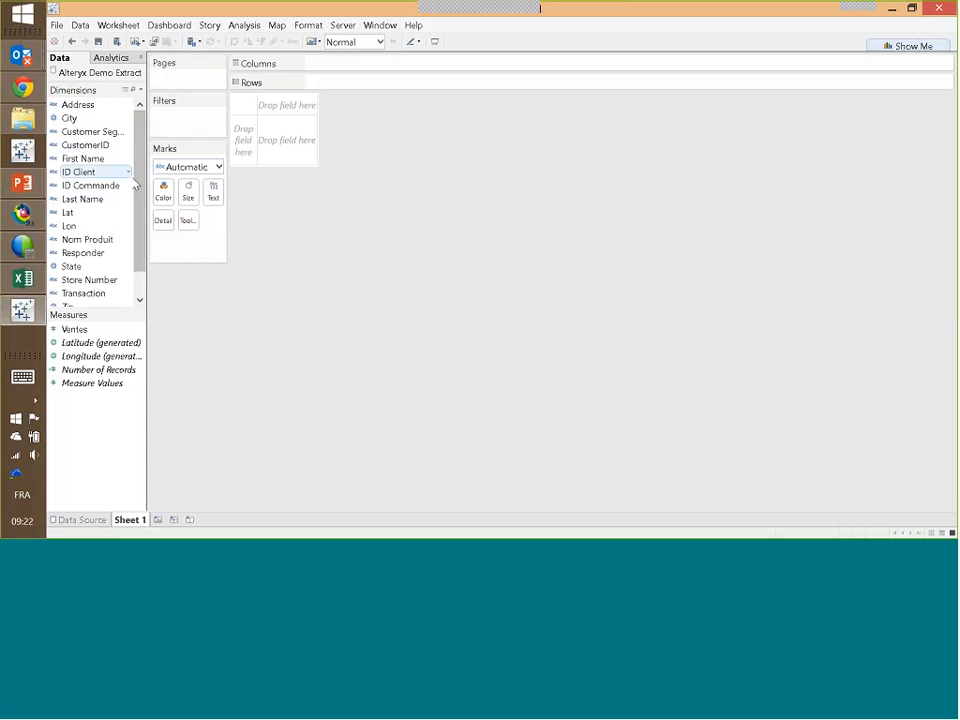
scroll(143, 195, "down", 1)
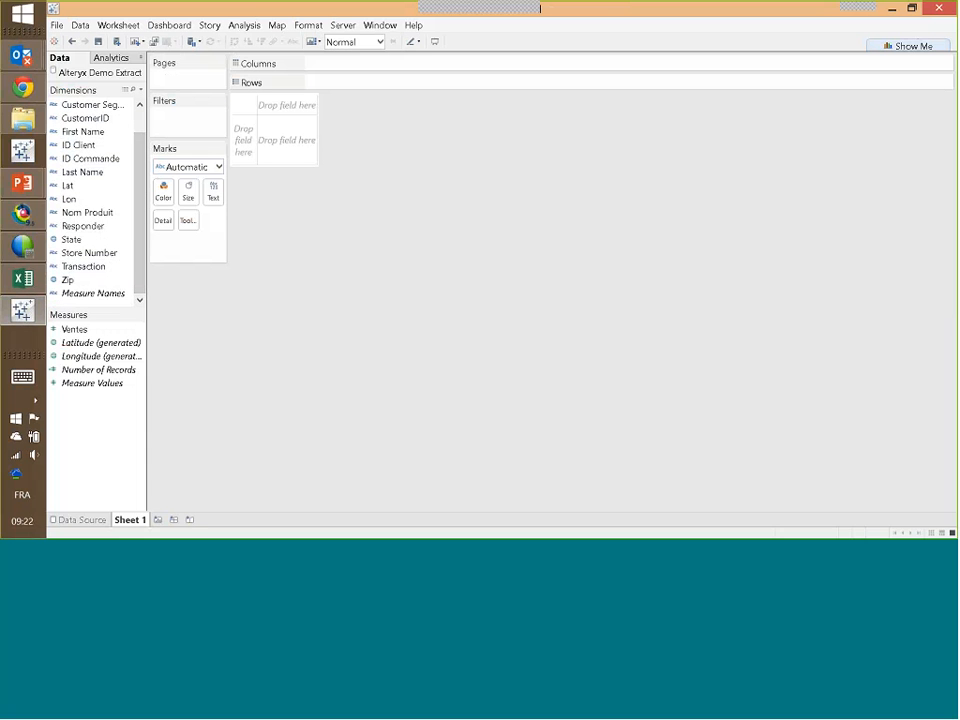
left_click(94, 146)
double_click(94, 147)
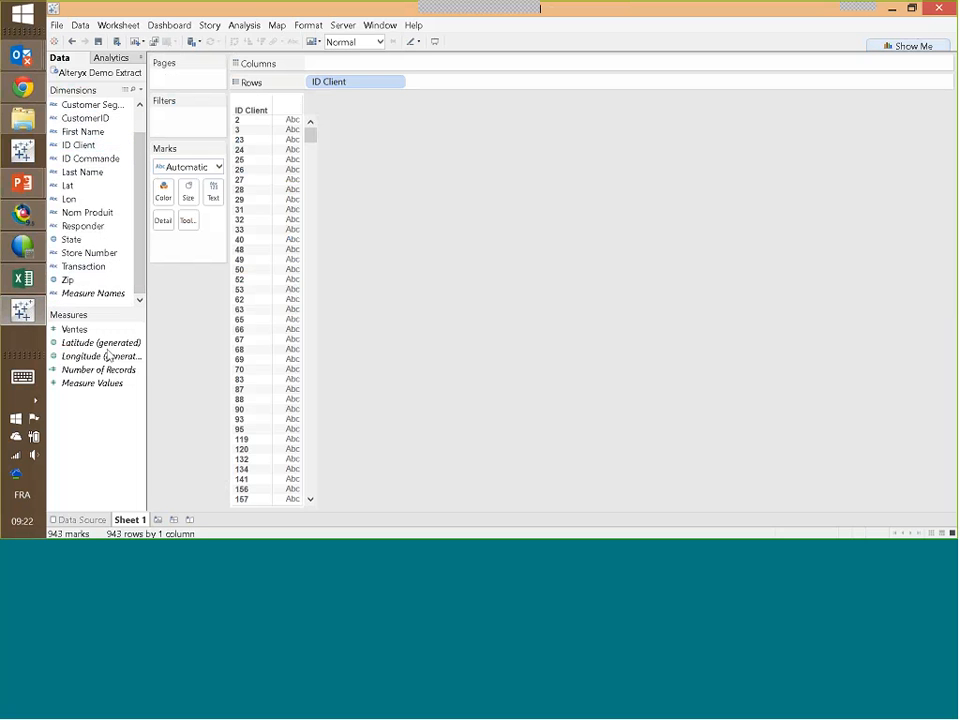
double_click(72, 329)
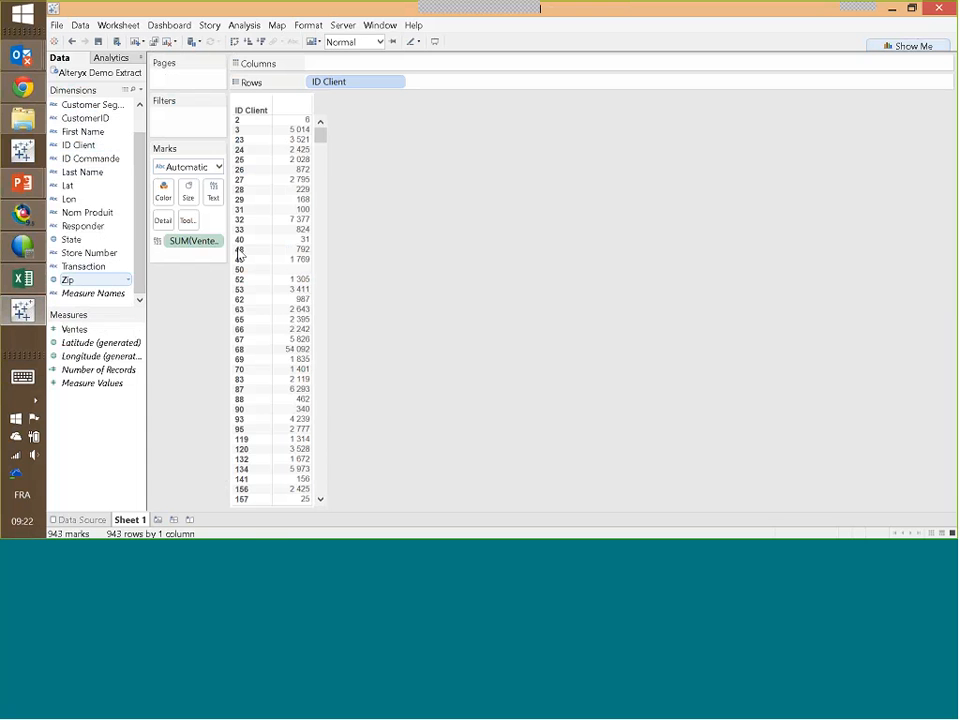
left_click_drag(320, 133, 320, 368)
left_click_drag(313, 423, 317, 126)
- Remove ID Client from the view and place SUM(Ventes) on Rows as a bar chart
left_click_drag(368, 83, 298, 128)
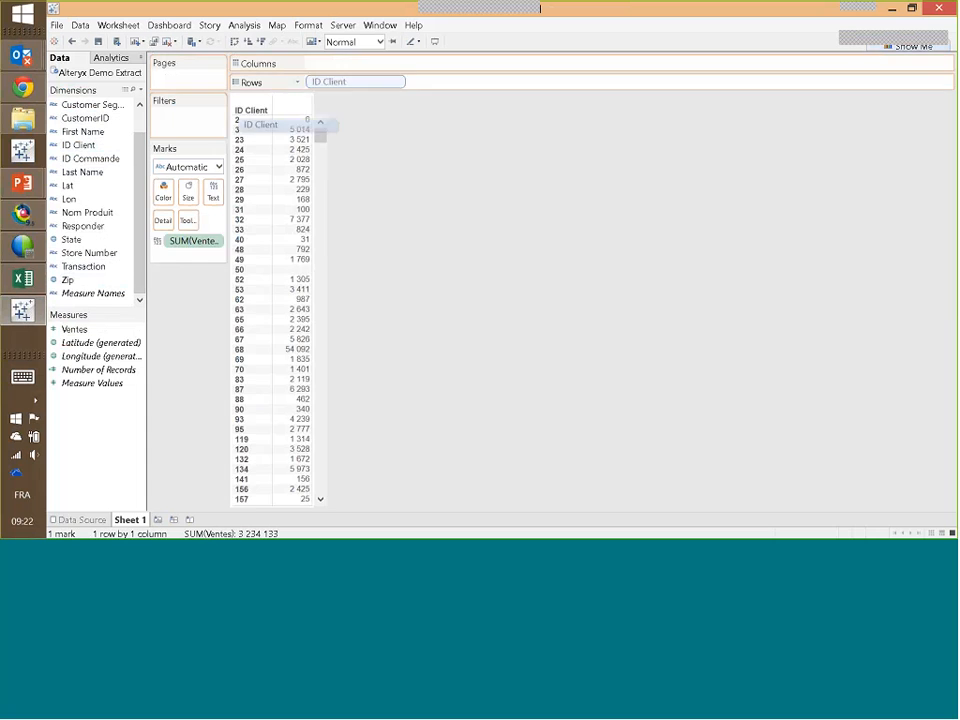
left_click_drag(194, 241, 394, 85)
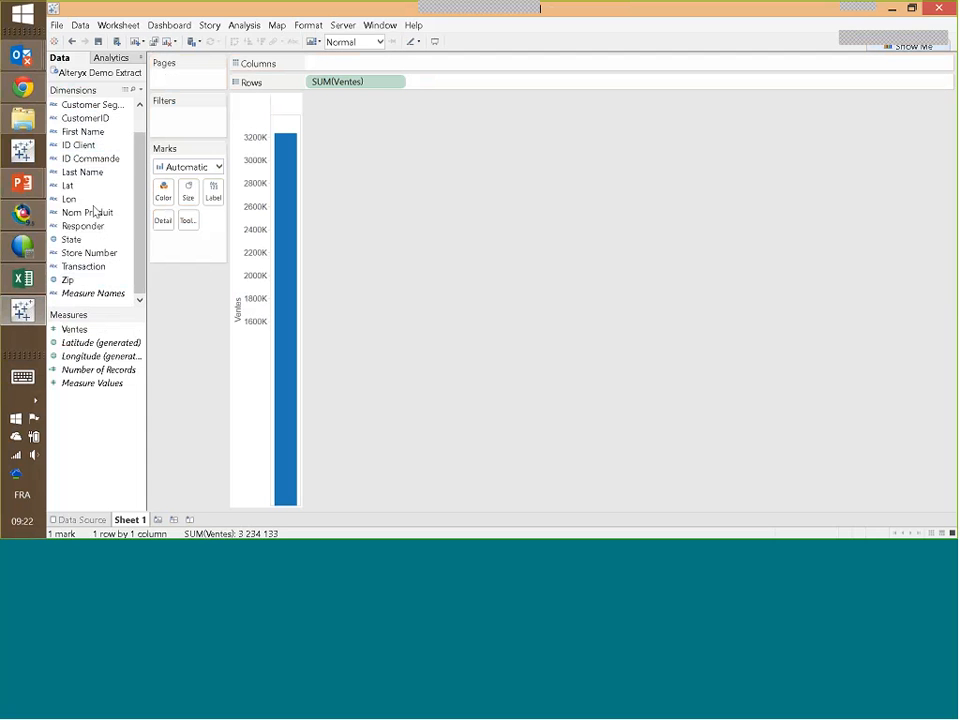
- Split the summed Ventes bar chart by Store Number, placed on Columns
scroll(138, 170, "up", 1)
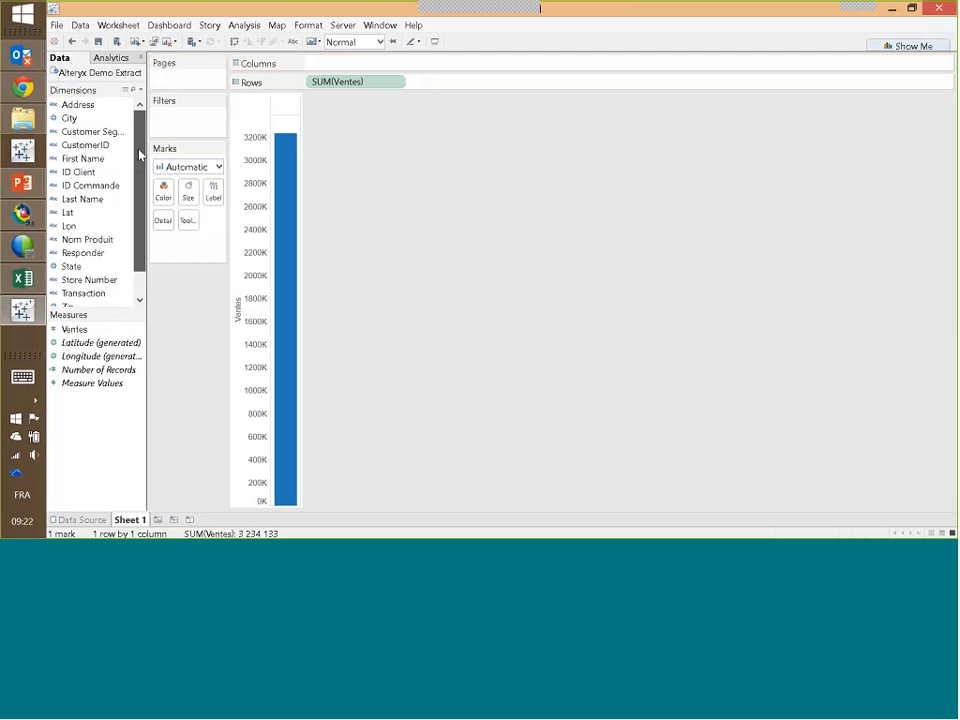
left_click_drag(139, 152, 140, 182)
double_click(100, 253)
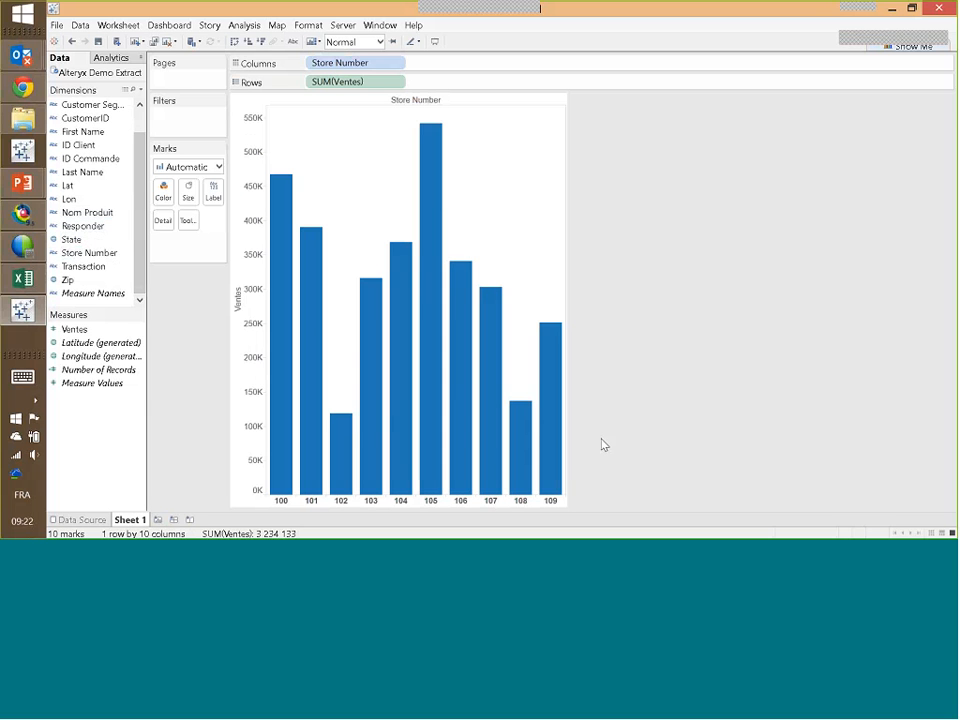
- Switch back to Alteryx Designer, remove the Customer Segment filter and its Browse tool, and feed Customers.csv directly into the Join's L input
left_click(892, 10)
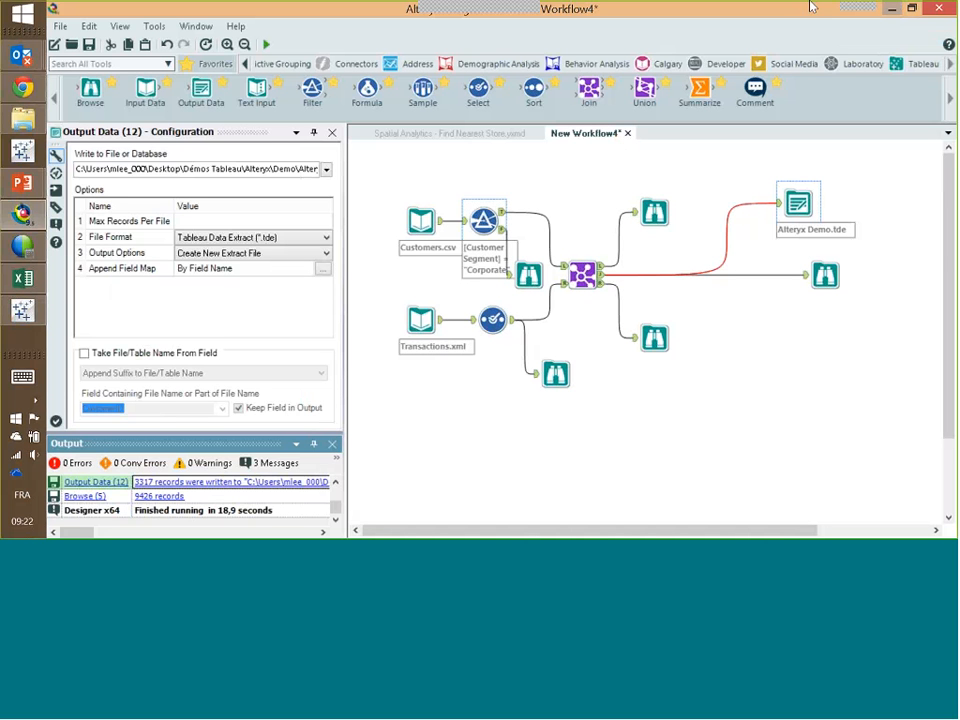
left_click(623, 277)
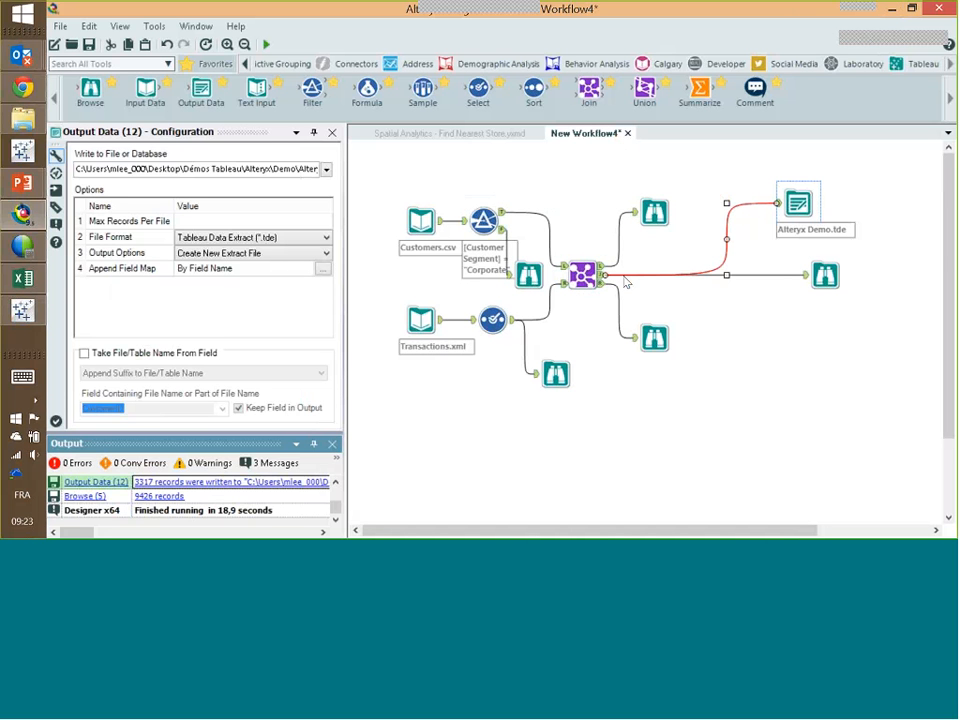
left_click(557, 285)
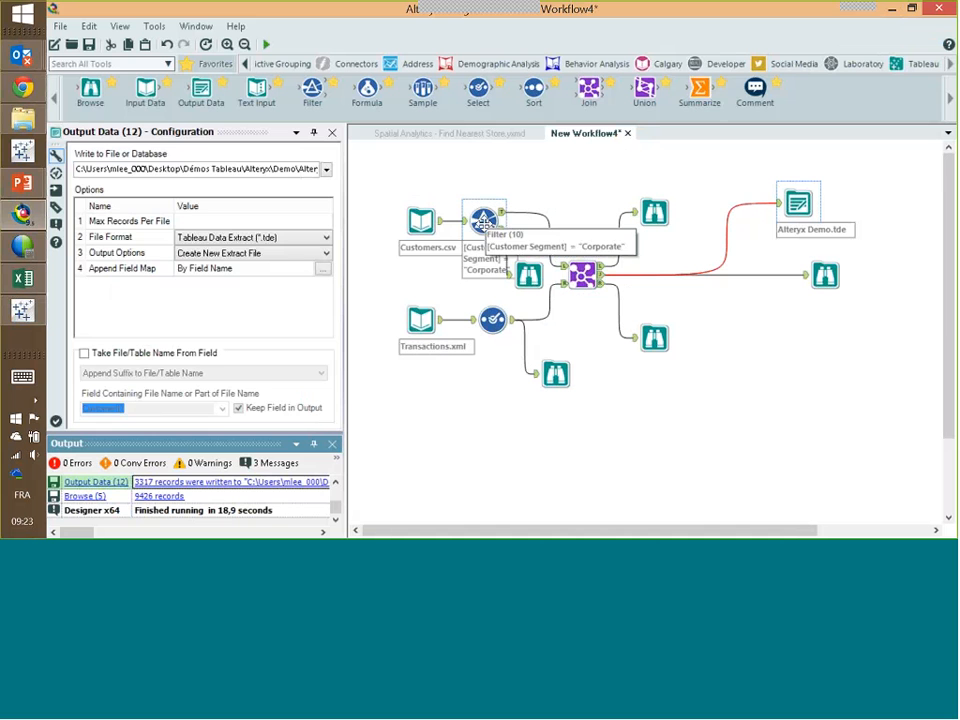
left_click(484, 219)
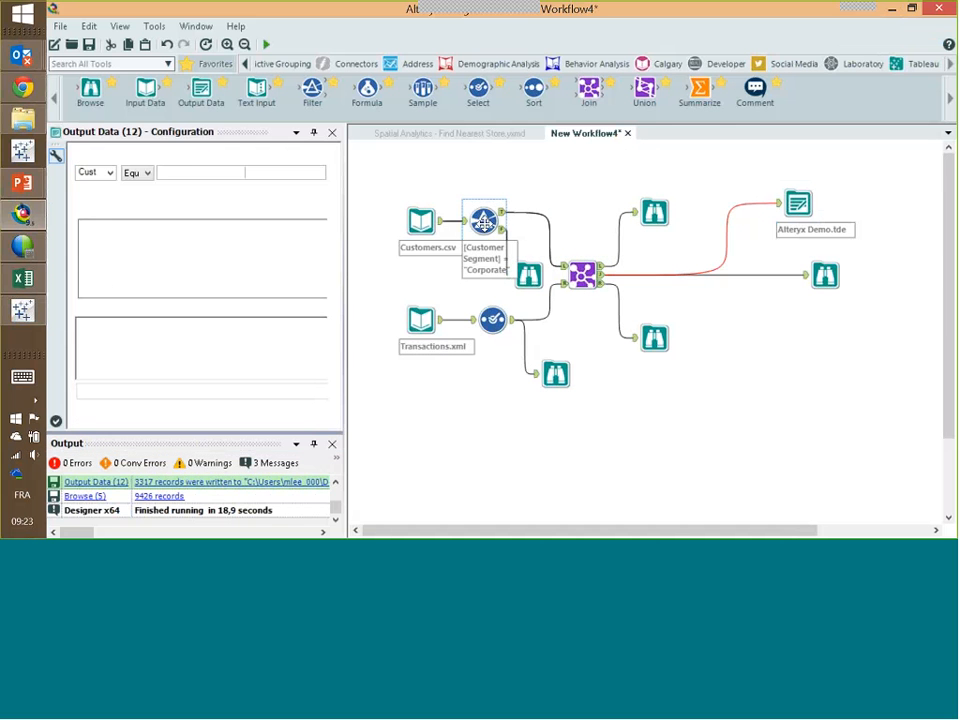
right_click(487, 222)
left_click(566, 266)
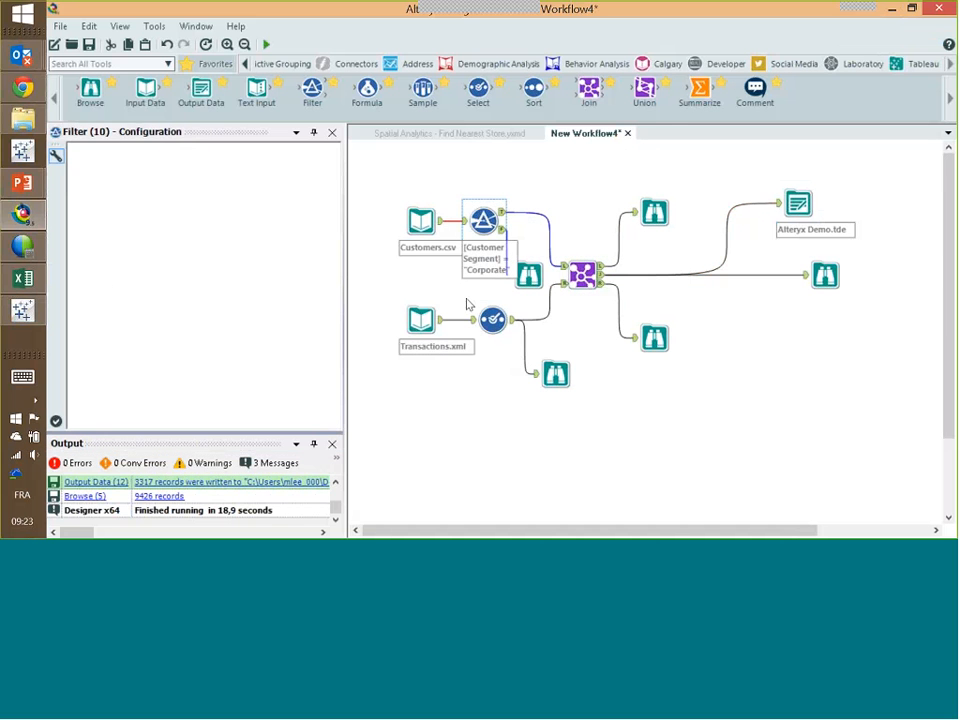
left_click_drag(441, 220, 562, 267)
right_click(527, 273)
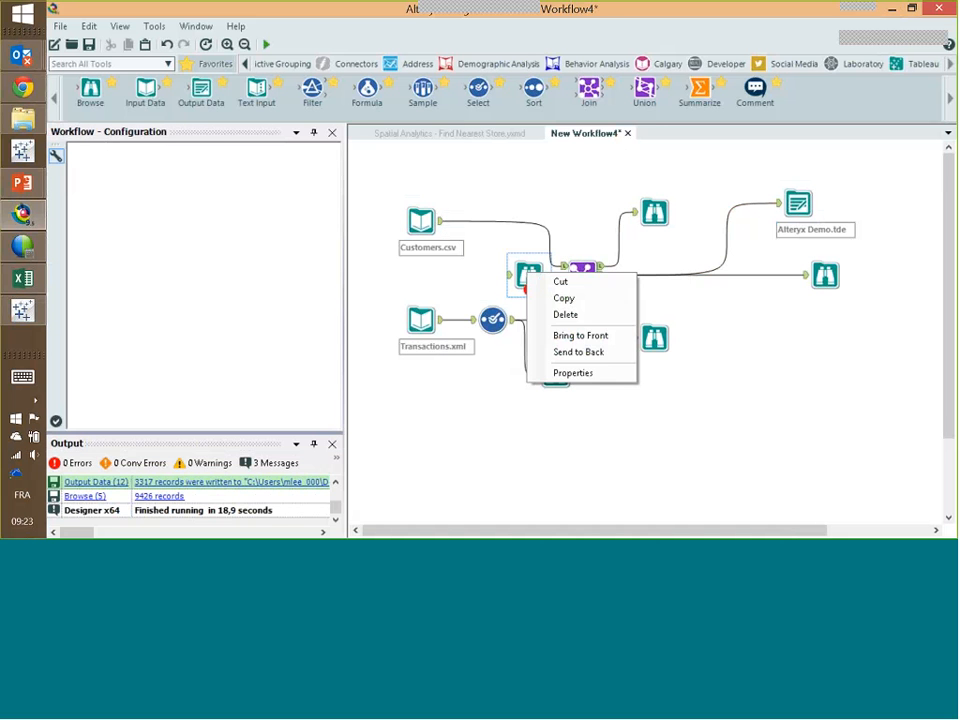
left_click(566, 315)
- Add a Summarize tool after the Join's J output and reconnect the Alteryx Demo.tde output directly to the Join instead of the Summarize tool
left_click_drag(701, 90, 665, 276)
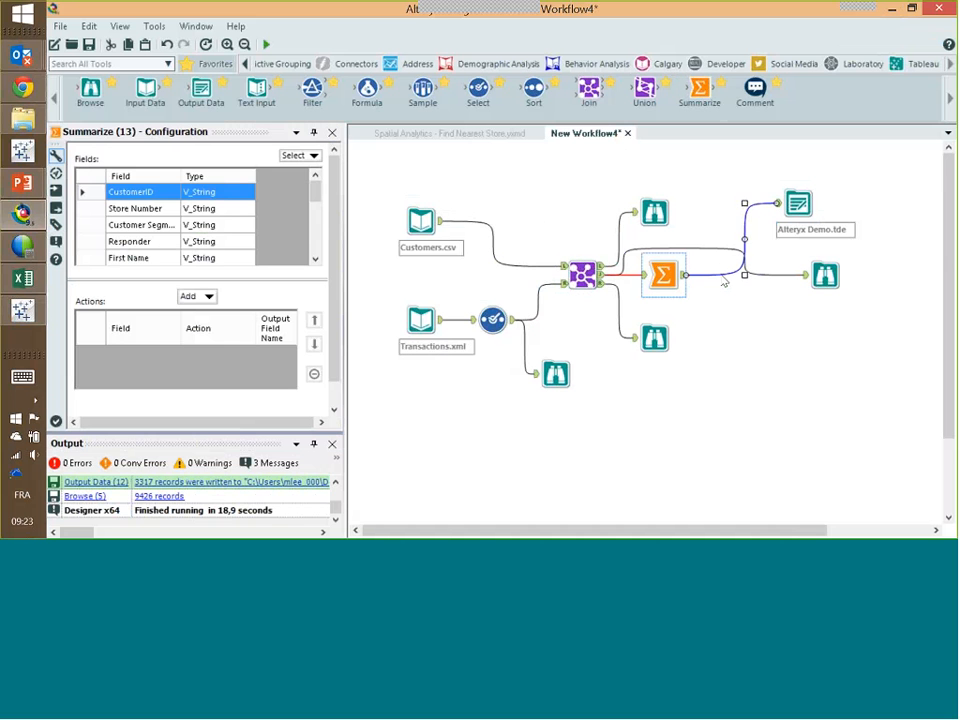
right_click(719, 274)
left_click(782, 281)
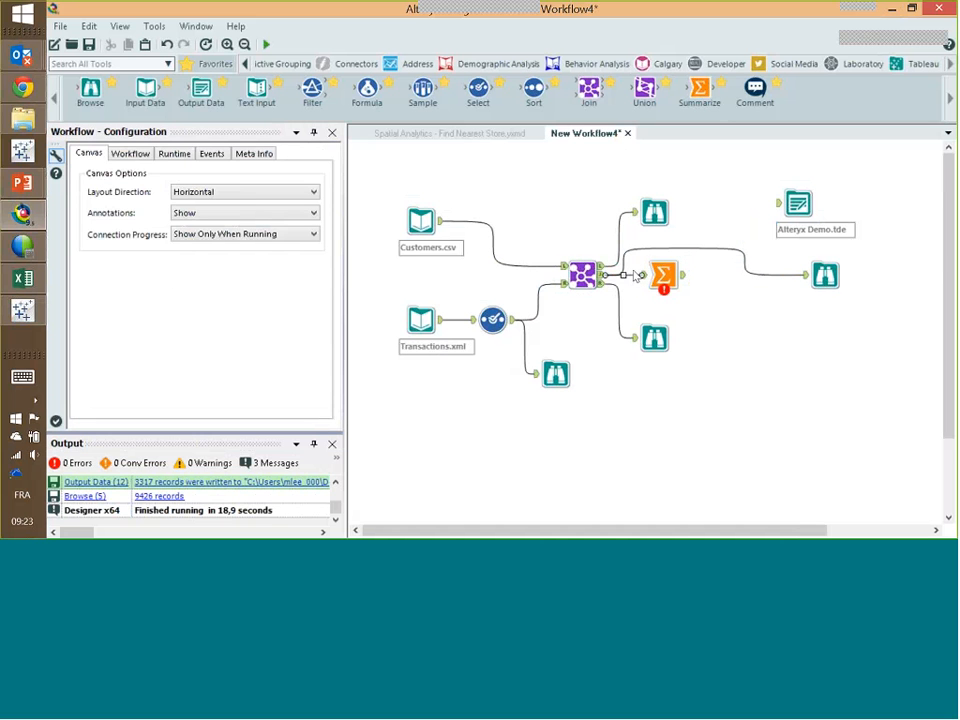
left_click_drag(603, 273, 787, 207)
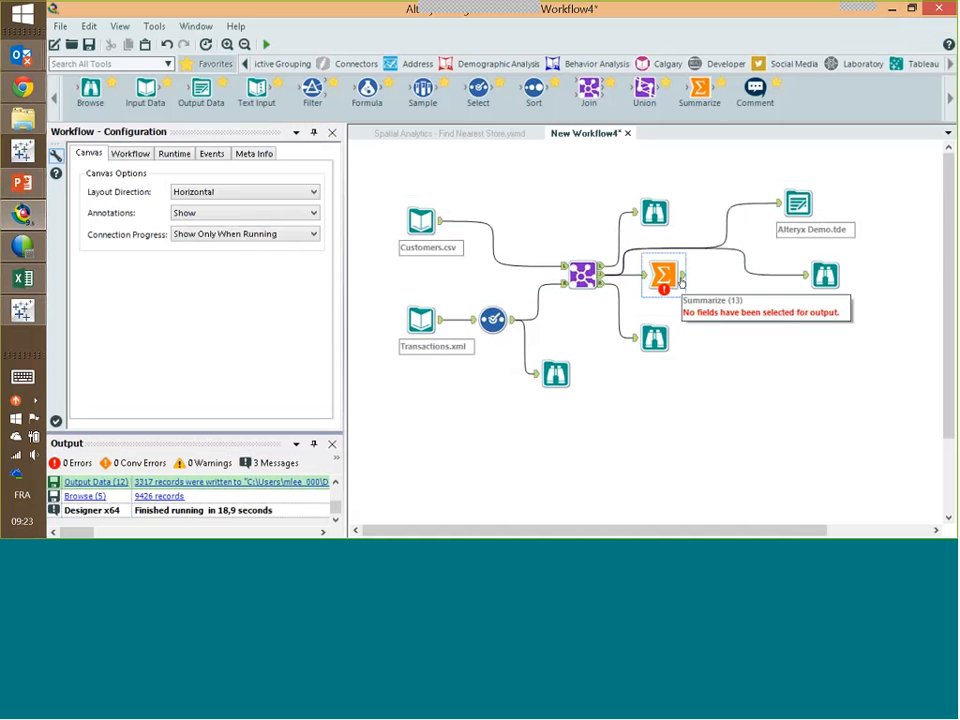
- Configure the Summarize tool to group by Customer Segment
left_click(678, 282)
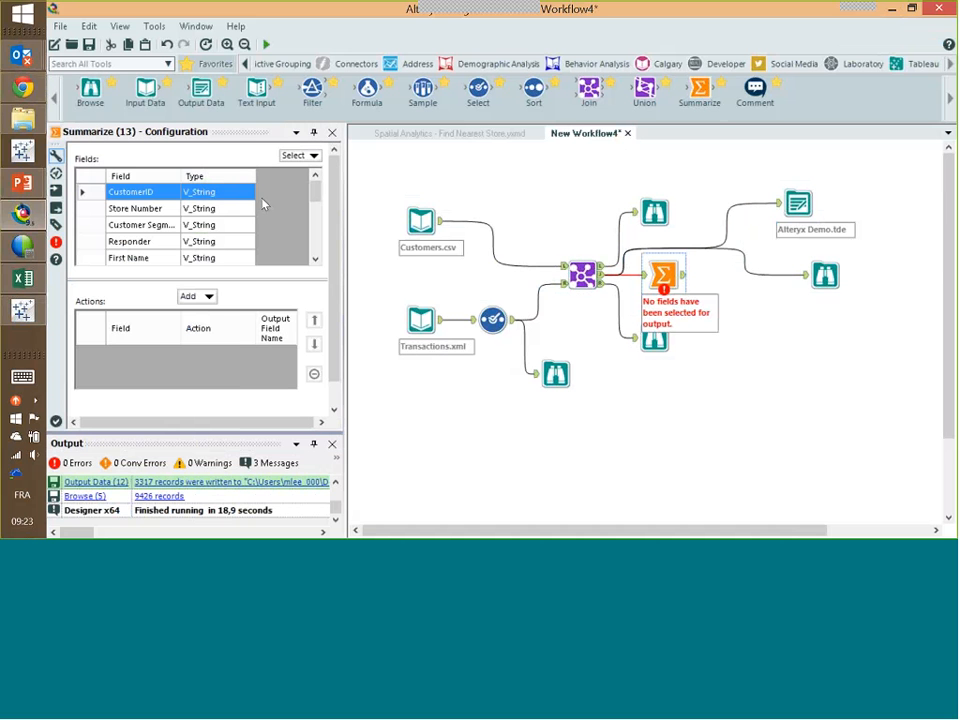
left_click(152, 225)
left_click(199, 297)
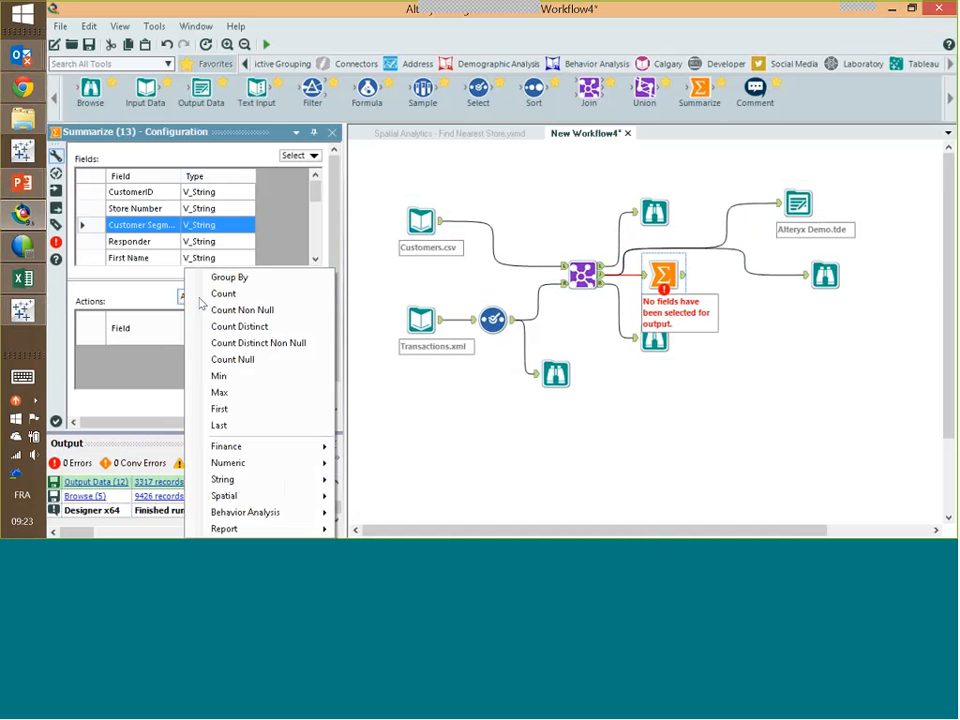
left_click(232, 278)
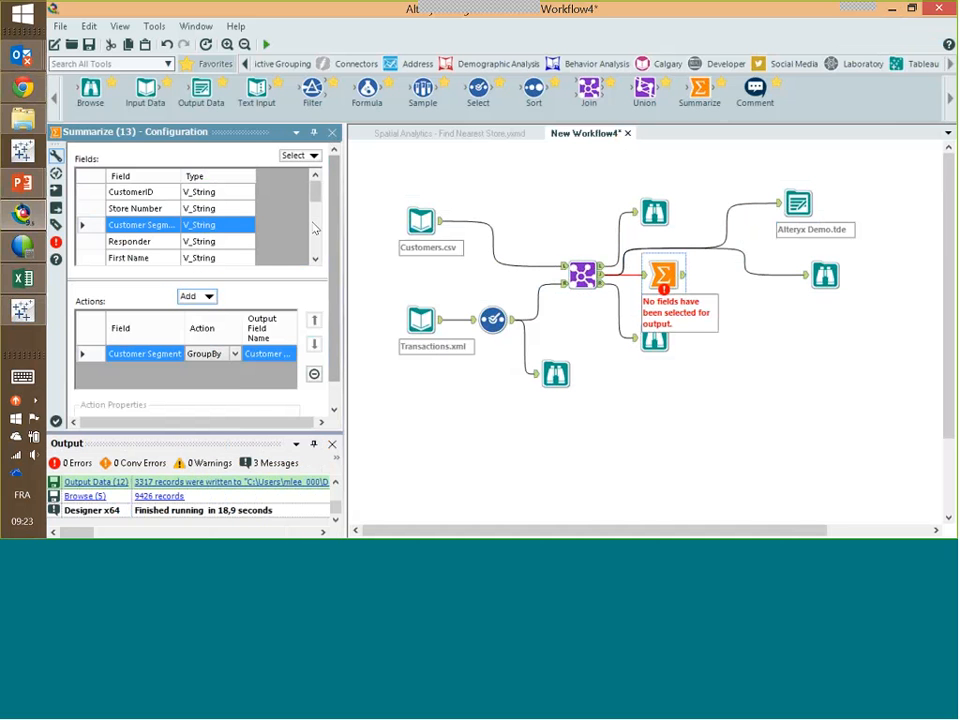
- Add a Sum of the Ventes field to the Summarize actions
scroll(266, 254, "down", 2)
scroll(240, 200, "down", 4)
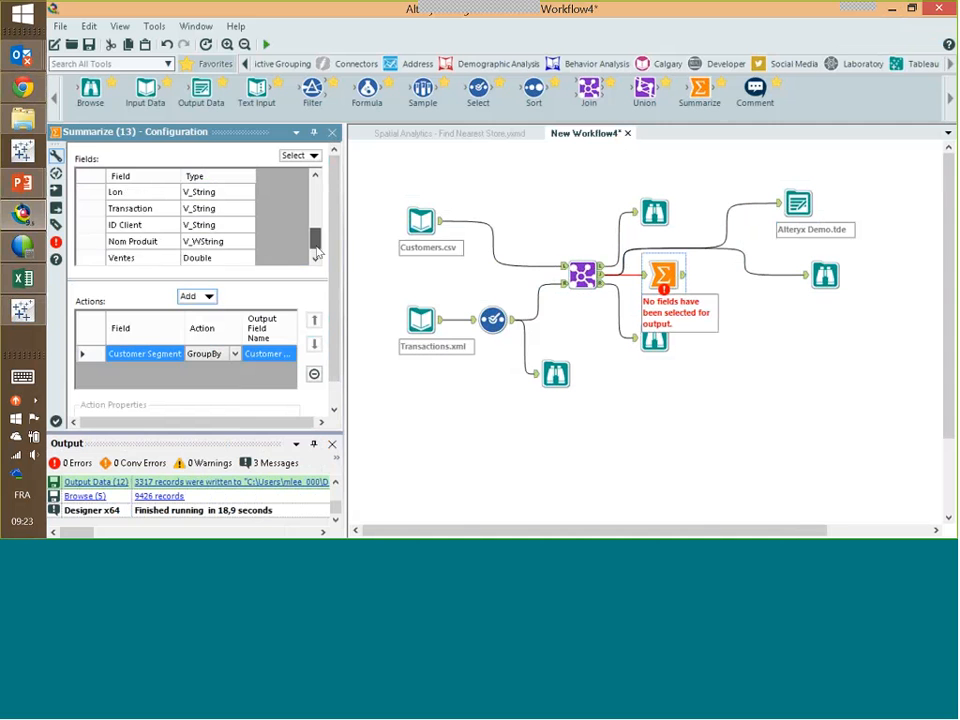
left_click(120, 224)
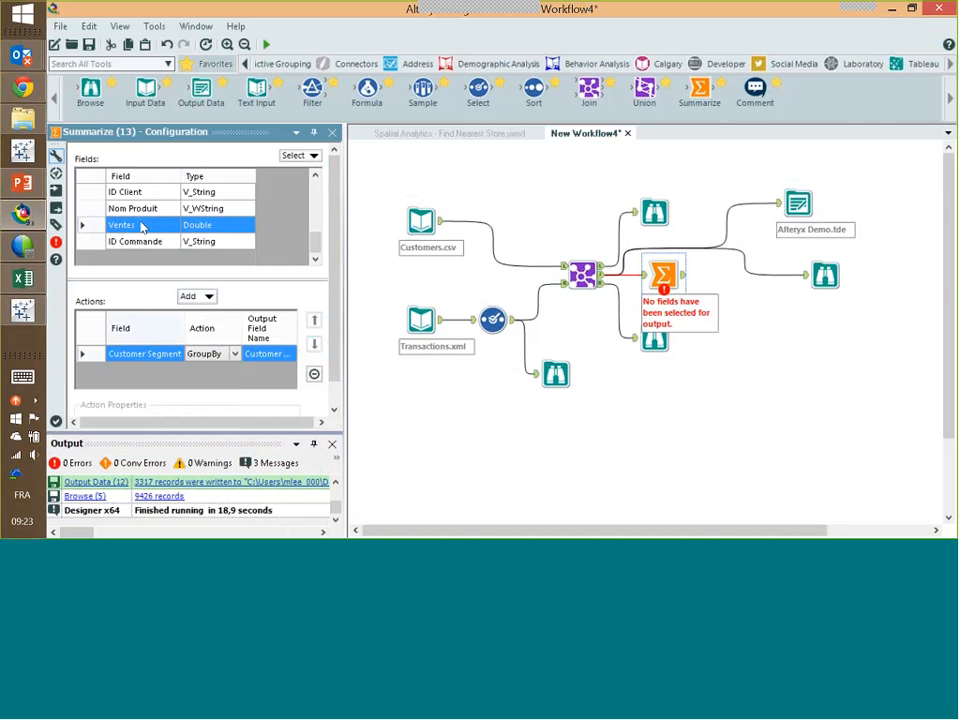
left_click(191, 296)
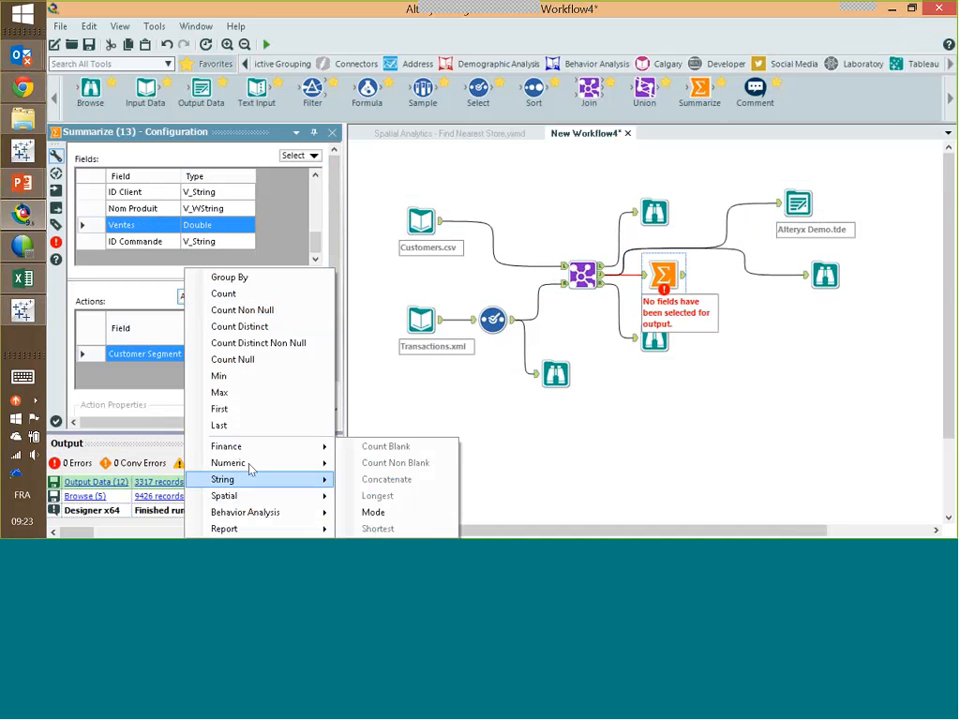
mouse_move(246, 462)
left_click(412, 332)
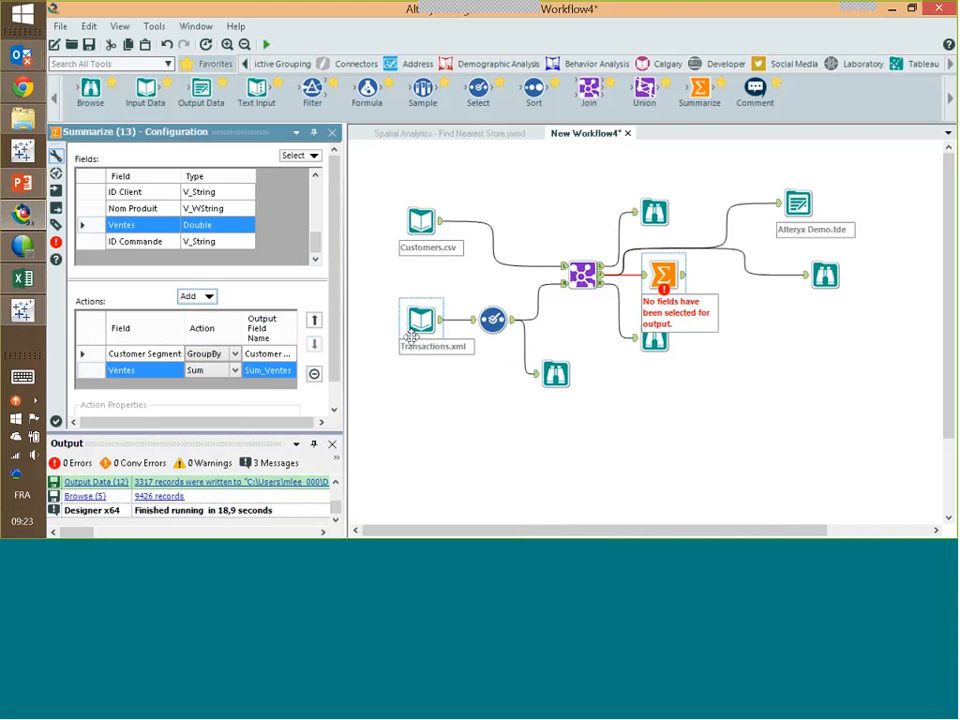
- Add a Count of the Transaction field to the Summarize actions
scroll(314, 218, "up", 2)
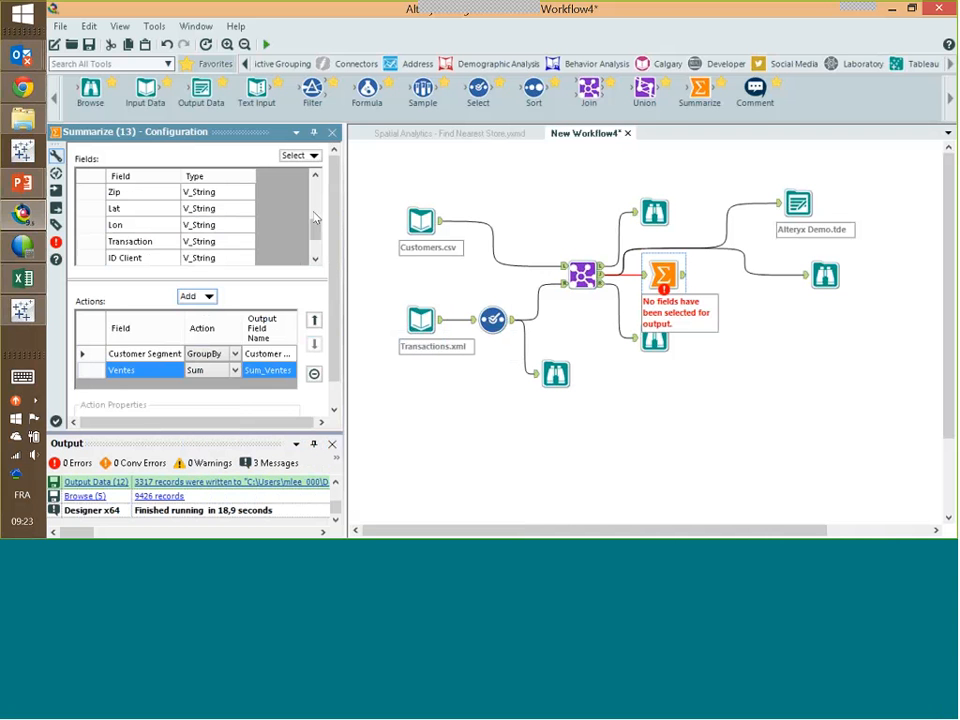
left_click(145, 241)
left_click(193, 296)
left_click(253, 311)
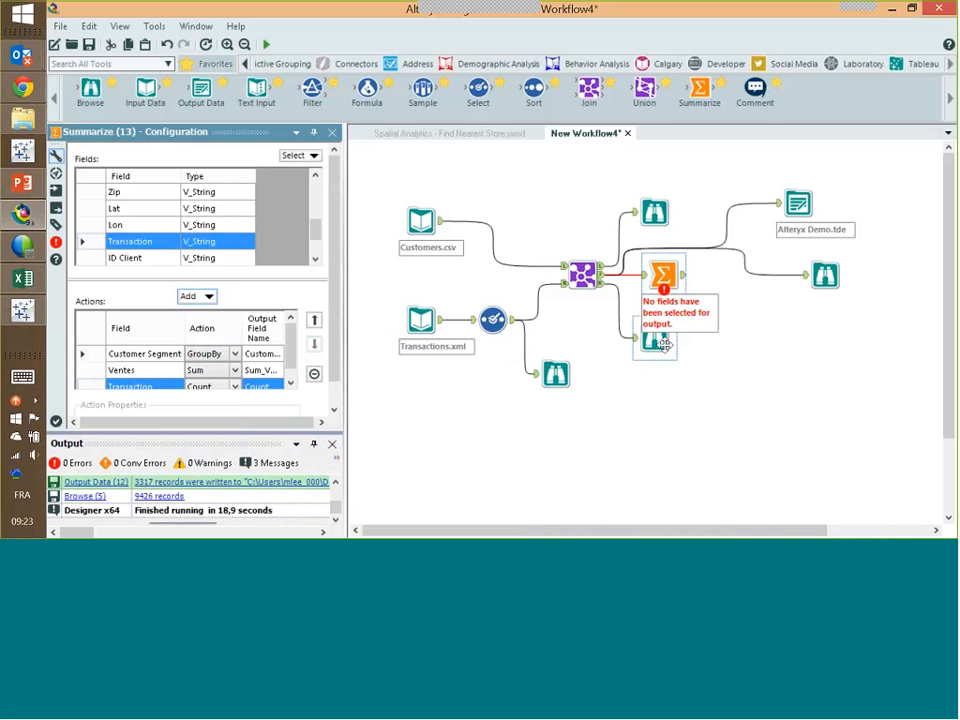
- Attach a Browse tool to the Summarize tool's output
left_click(686, 454)
left_click(670, 277)
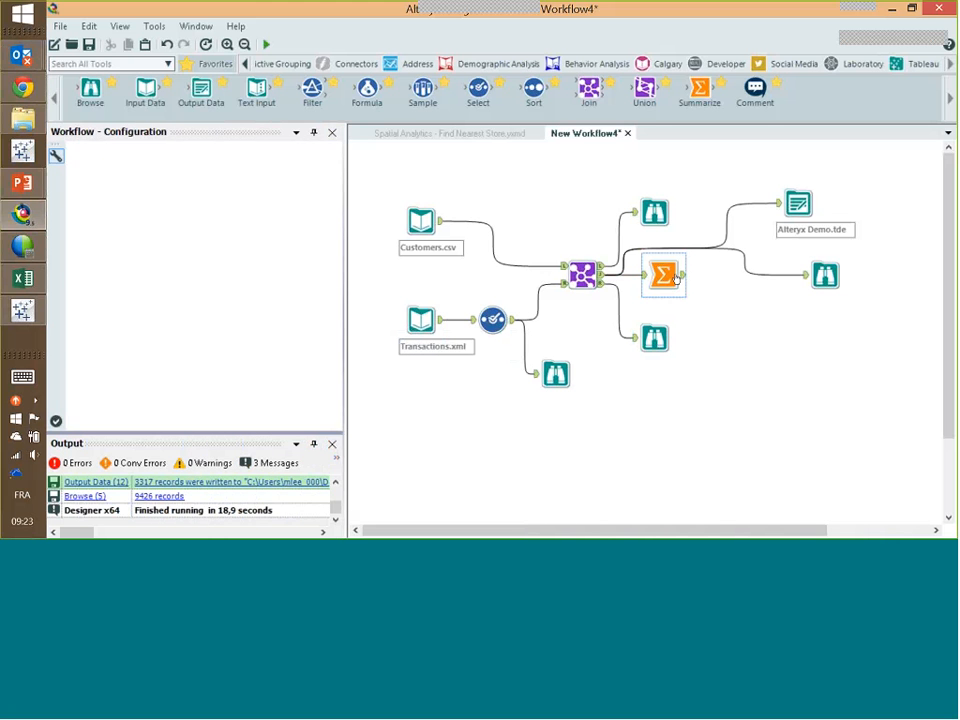
key("ctrl+shift+b")
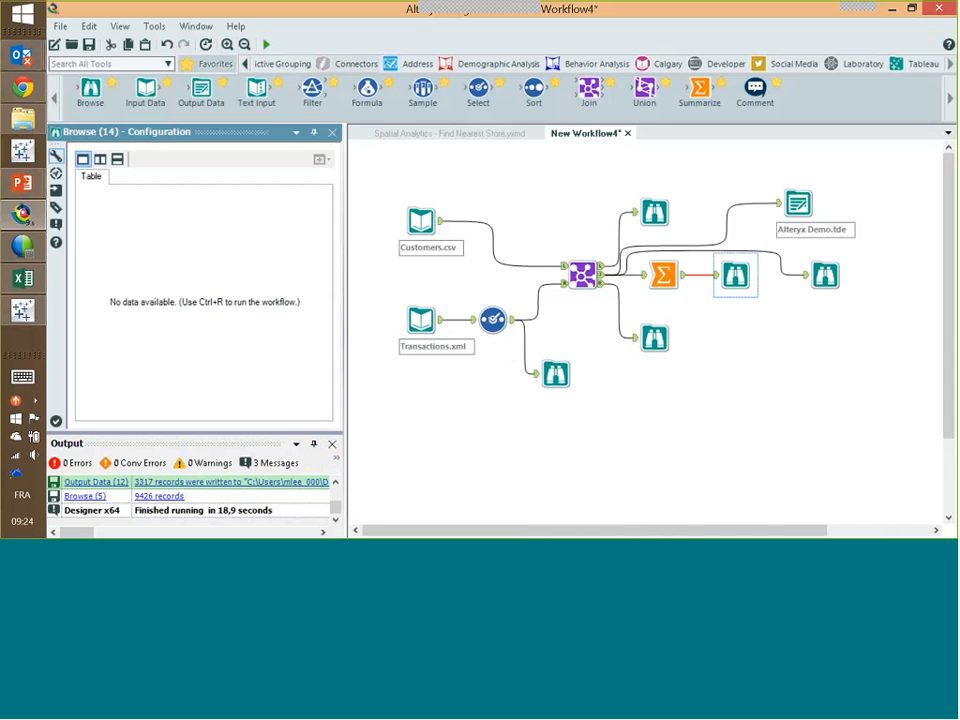
- Change the Output Data tool's target to a Tableau Data Extract named Alteryx Demo 1 in the Demo folder
left_click(798, 206)
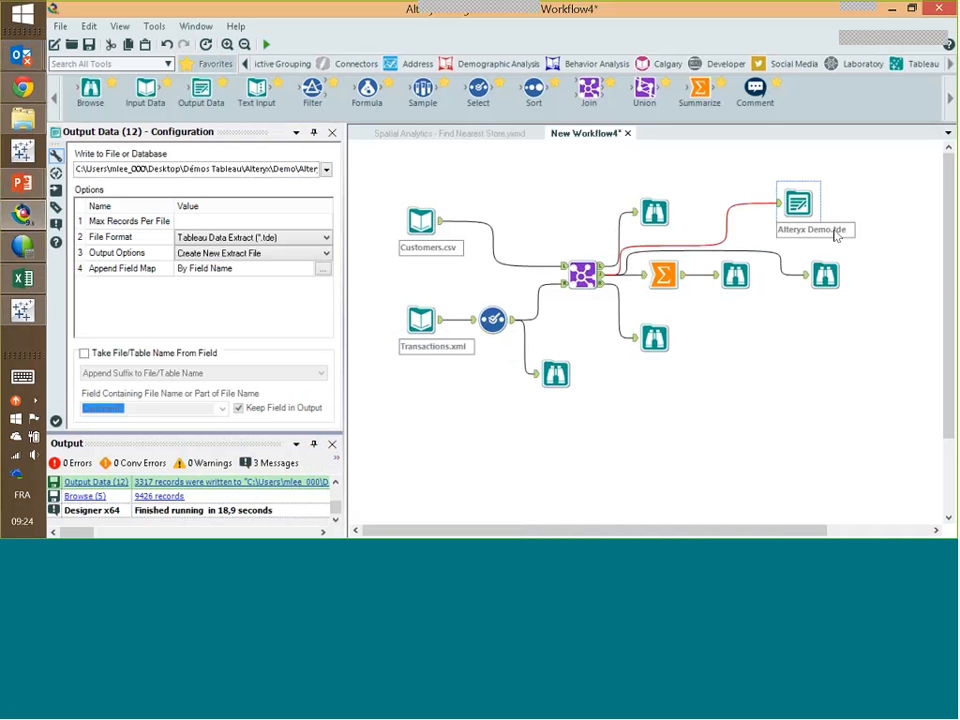
left_click(325, 172)
left_click(205, 190)
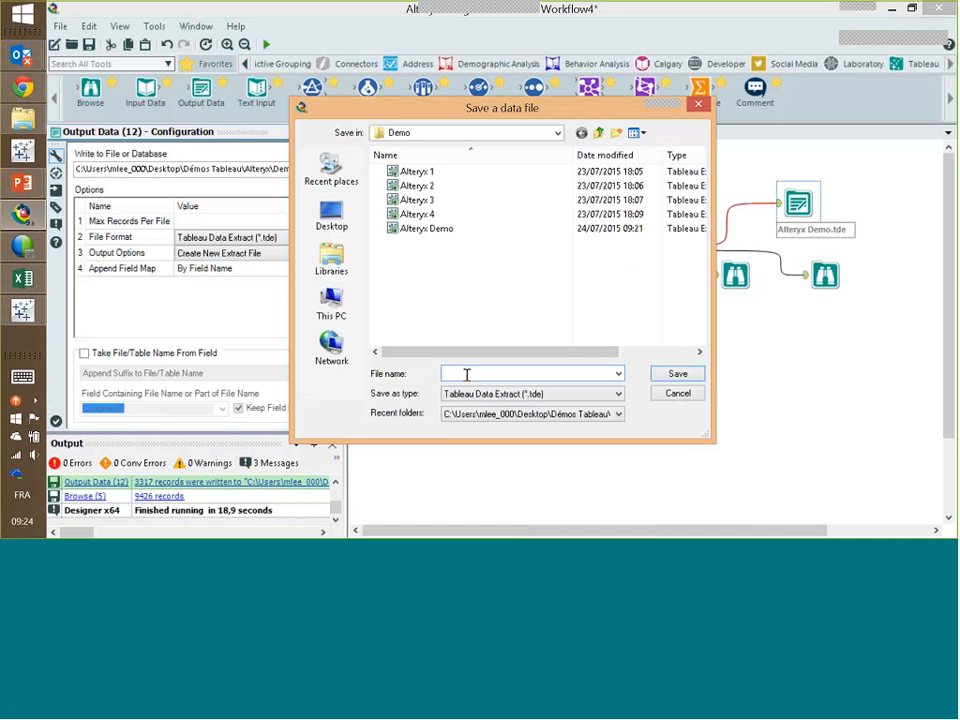
type("Alteryx Demo ")
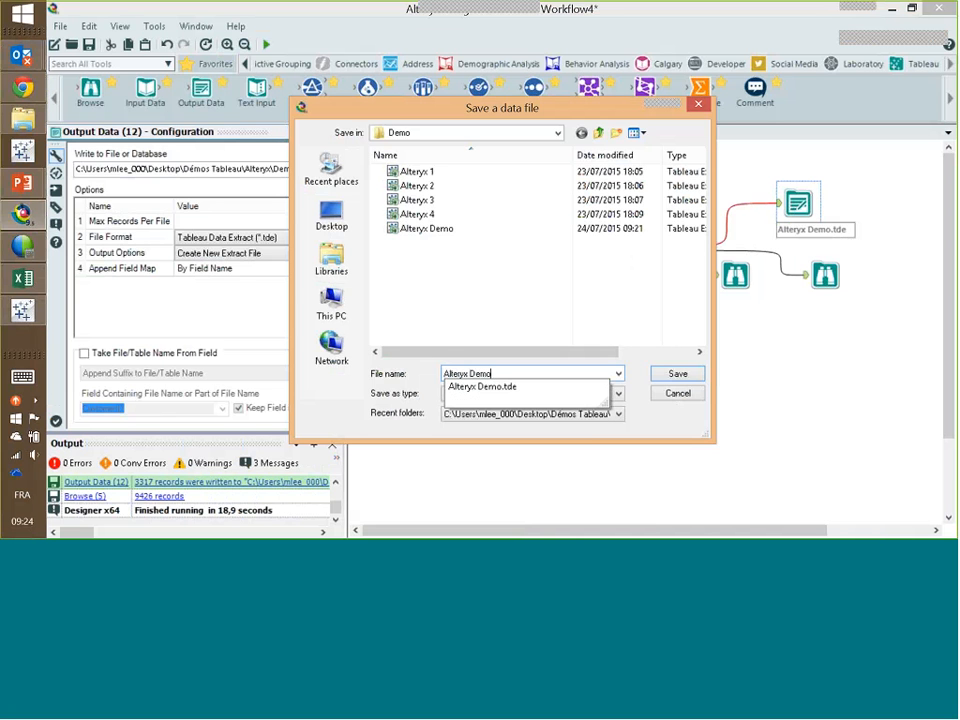
type("5")
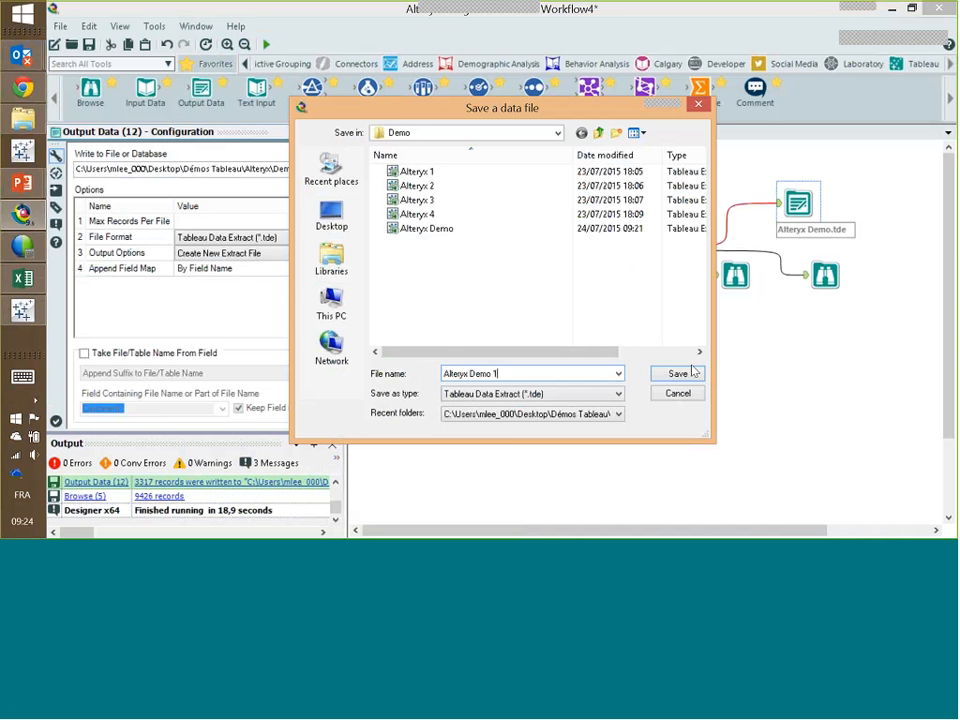
left_click(678, 373)
- Run the workflow and review the sales sum and transaction count per customer segment in the Summarize tool's Browse results
left_click(266, 44)
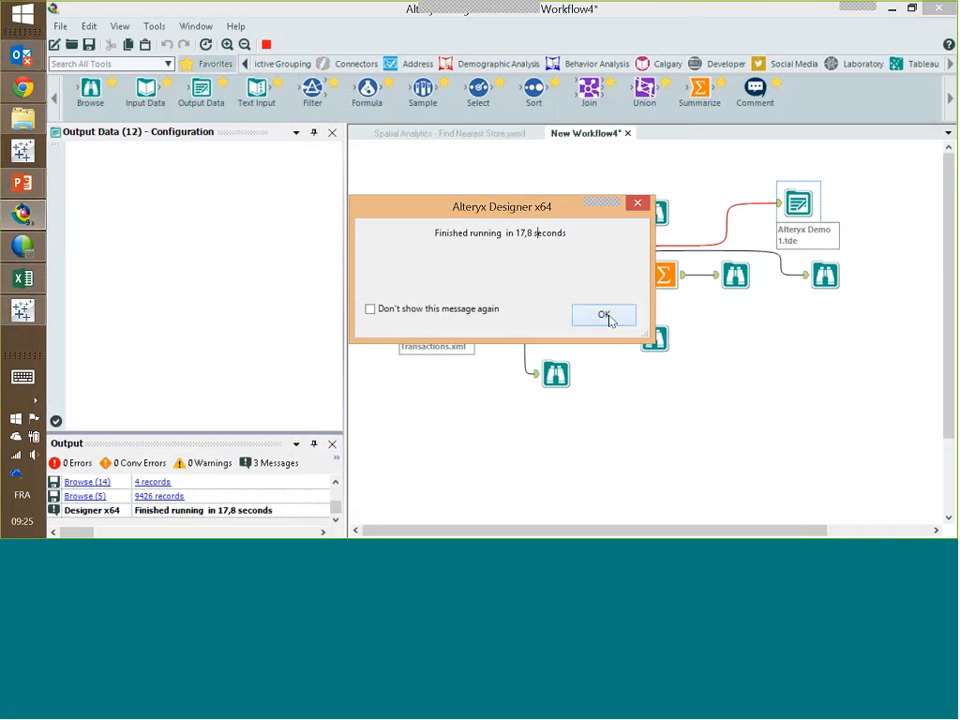
left_click(604, 316)
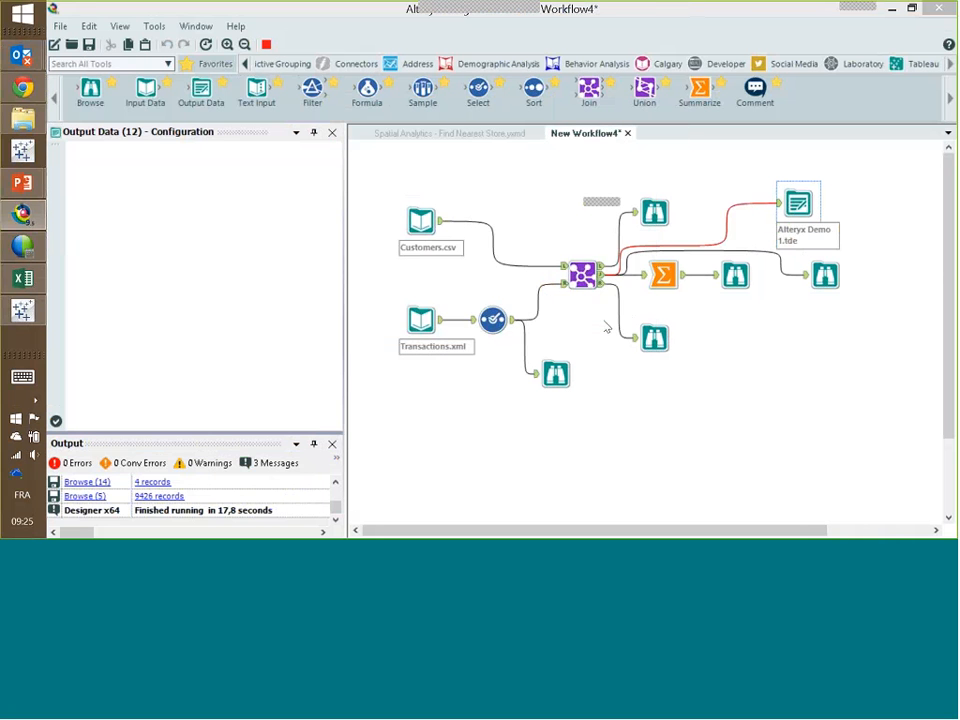
left_click(738, 278)
left_click(745, 280)
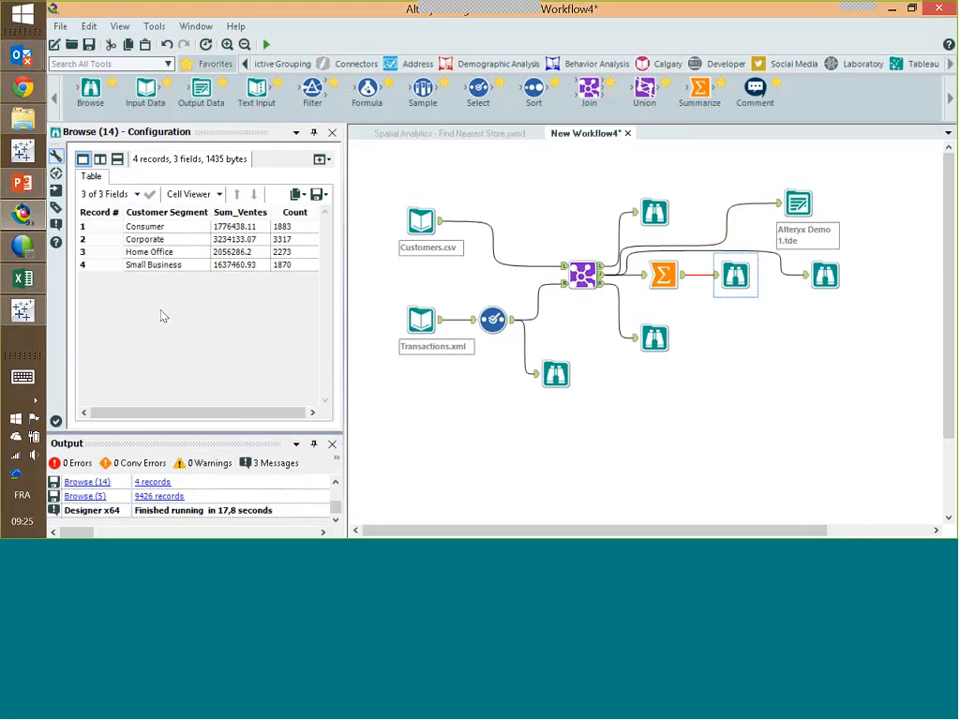
left_click(298, 242)
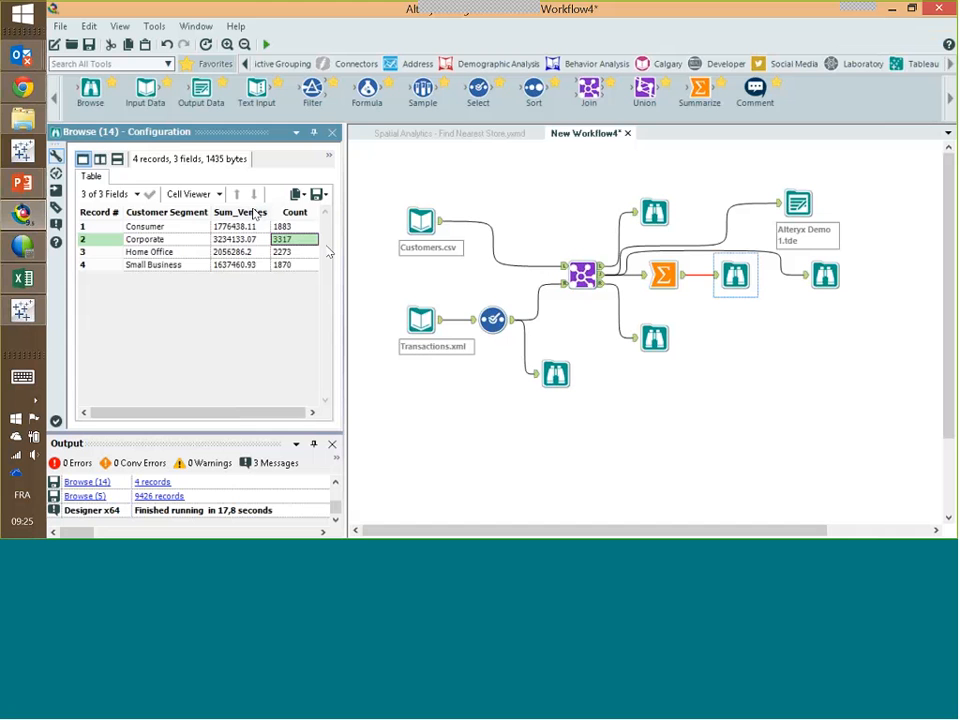
left_click(462, 223)
left_click(585, 253)
- Open the newly written Alteryx Demo 1 extract in Tableau from the run messages and maximize its window
scroll(340, 500, "up", 2)
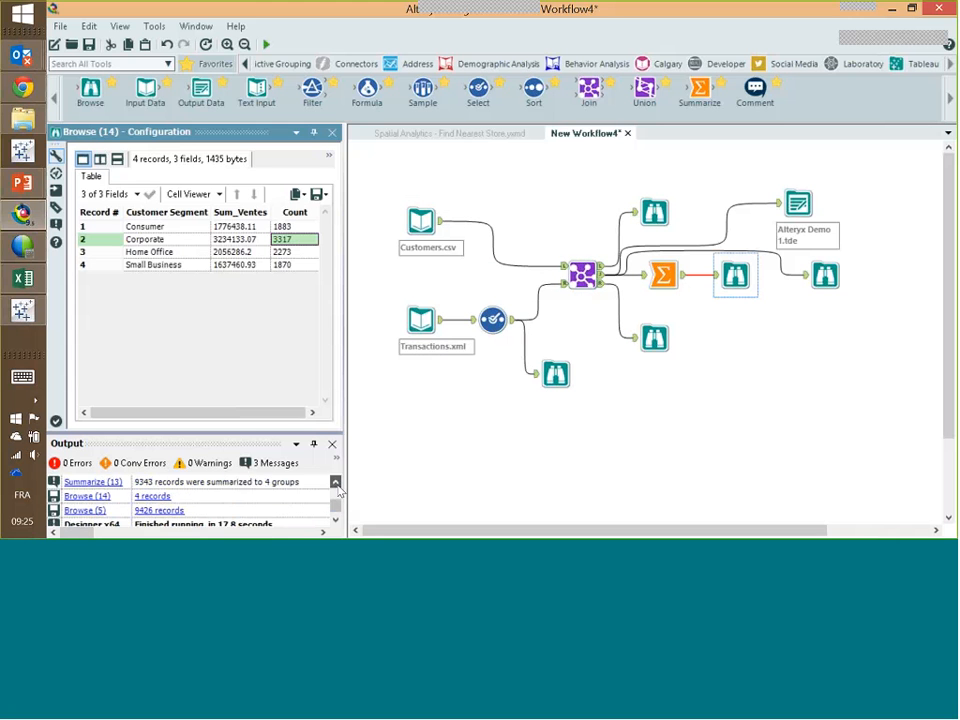
left_click(250, 484)
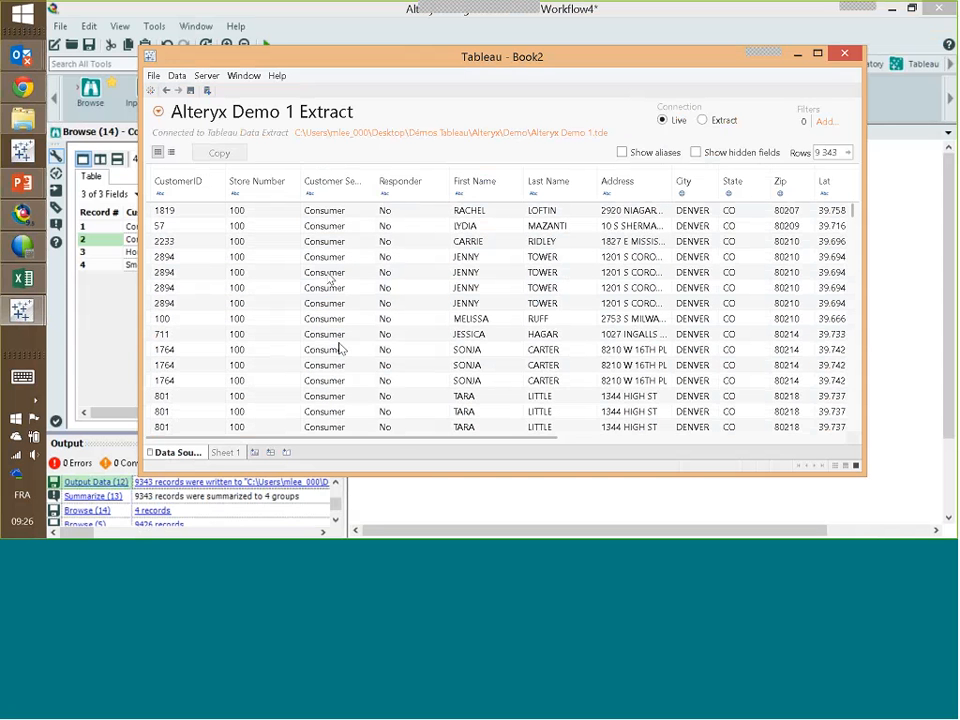
left_click(822, 53)
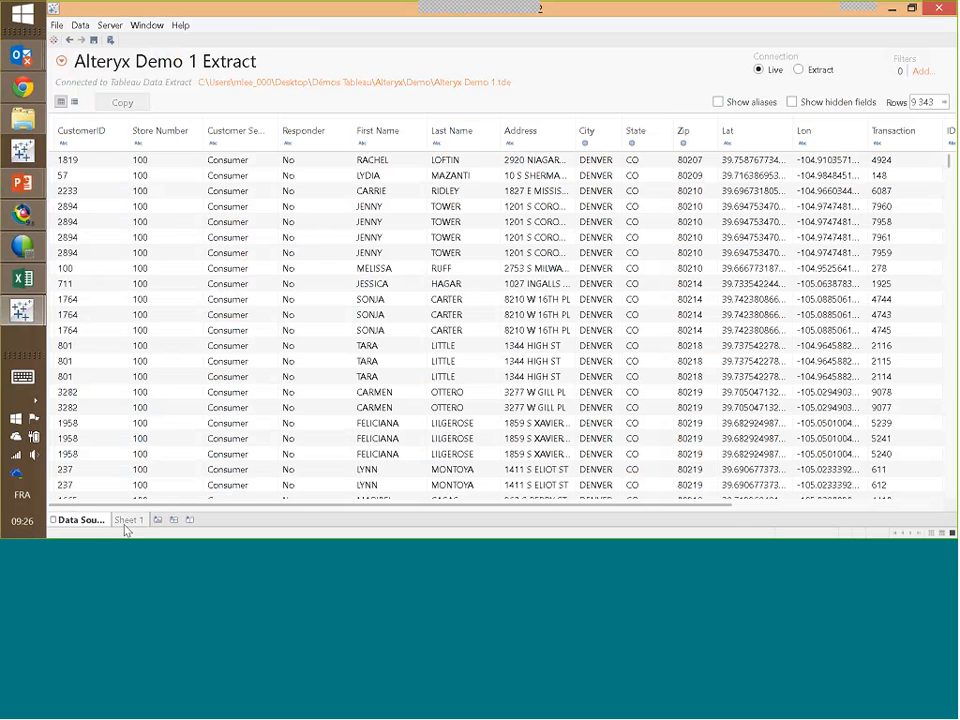
- On Sheet 1, build a bar chart with Customer Segment on Columns and SUM(Ventes) on Rows
left_click(128, 519)
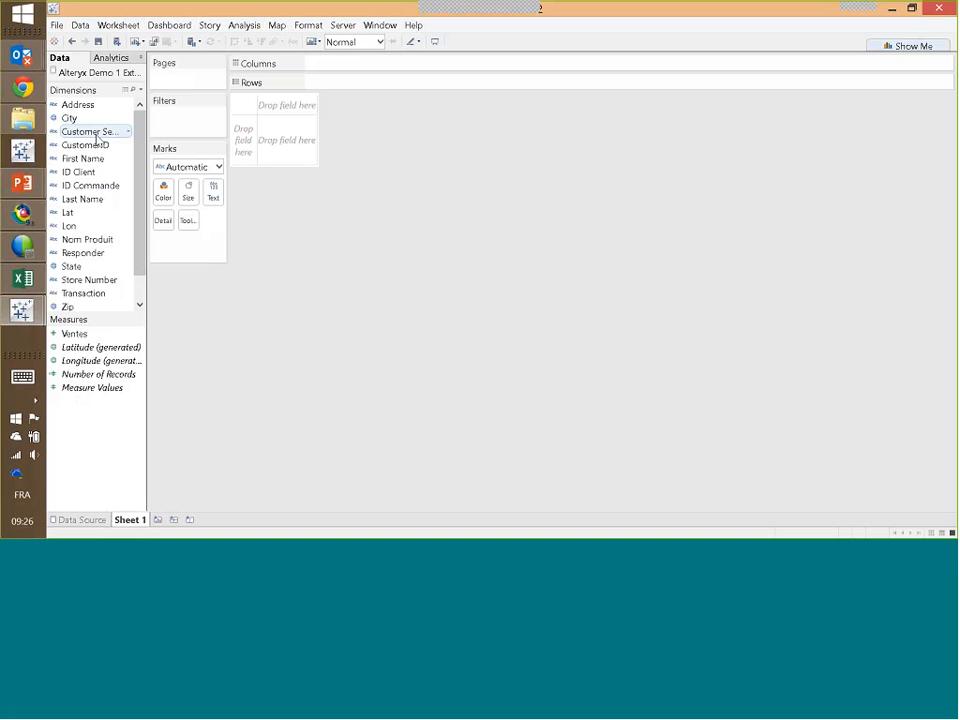
left_click_drag(95, 347, 350, 64)
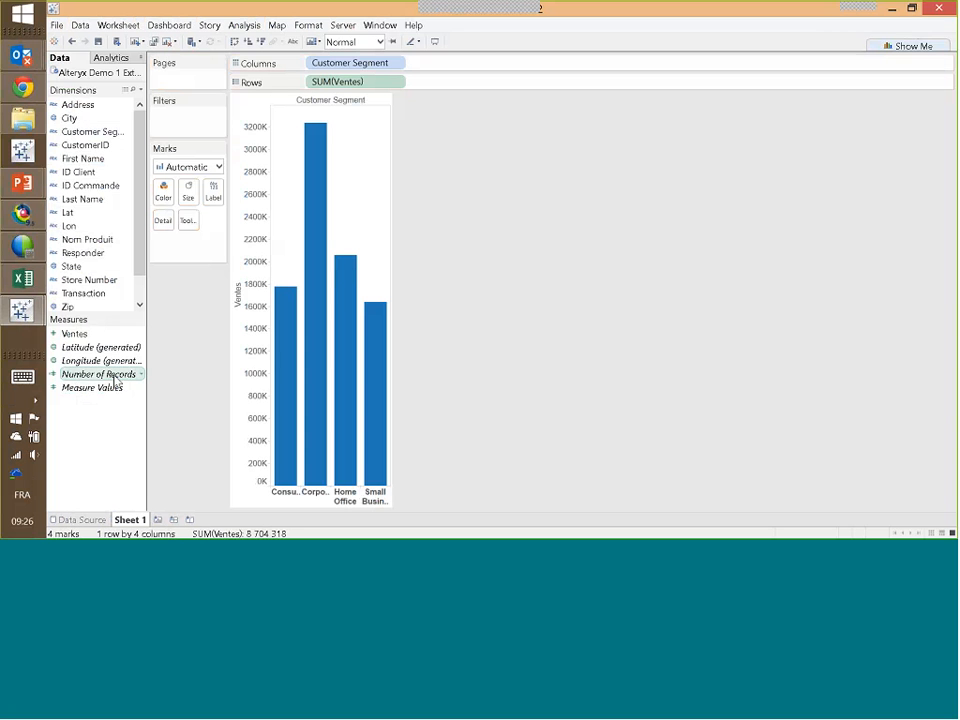
- Color the customer segment bars by SUM(Number of Records) and minimize the Tableau window
mouse_move(114, 377)
left_mouse_down()
mouse_move(171, 201)
mouse_move(165, 192)
left_mouse_up()
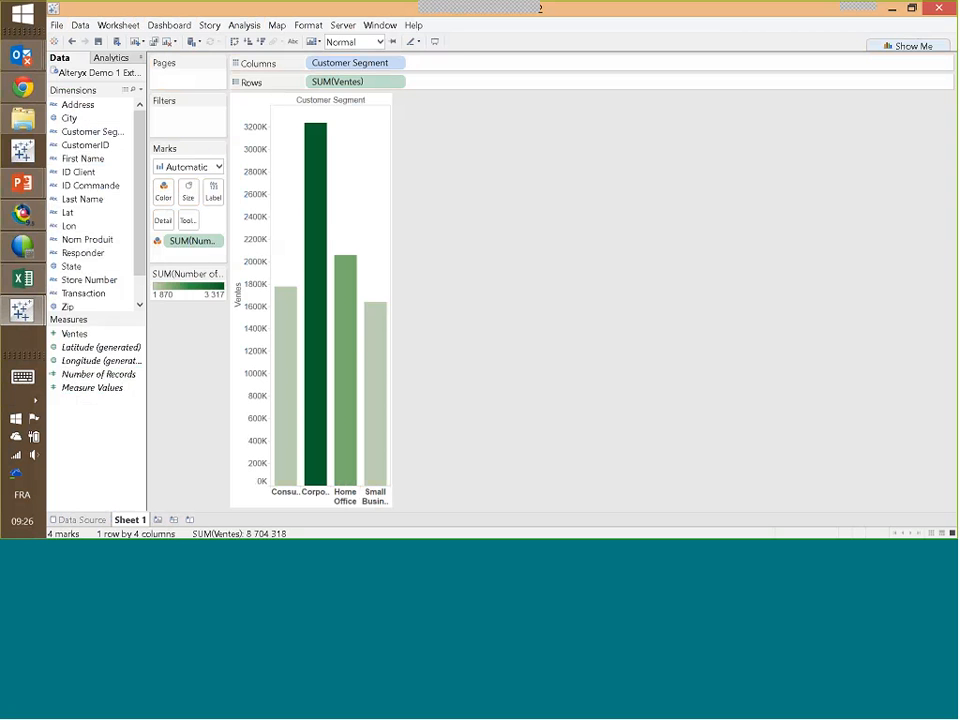
left_click(893, 9)
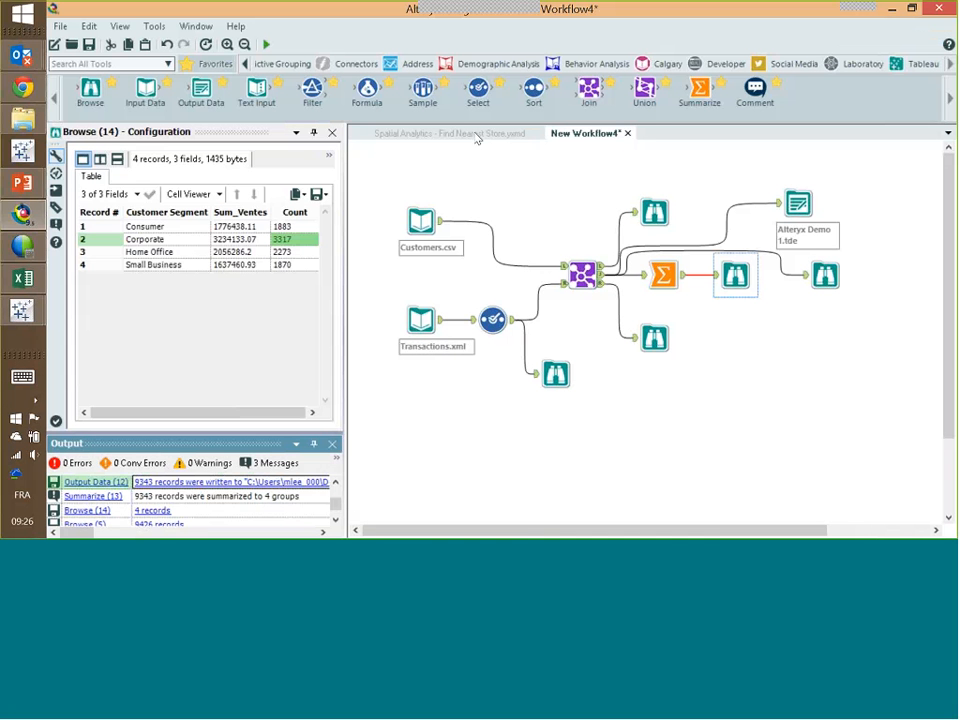
- Switch to the Spatial Analytics - Find Nearest Store workflow in Alteryx Designer and run it
left_click(478, 137)
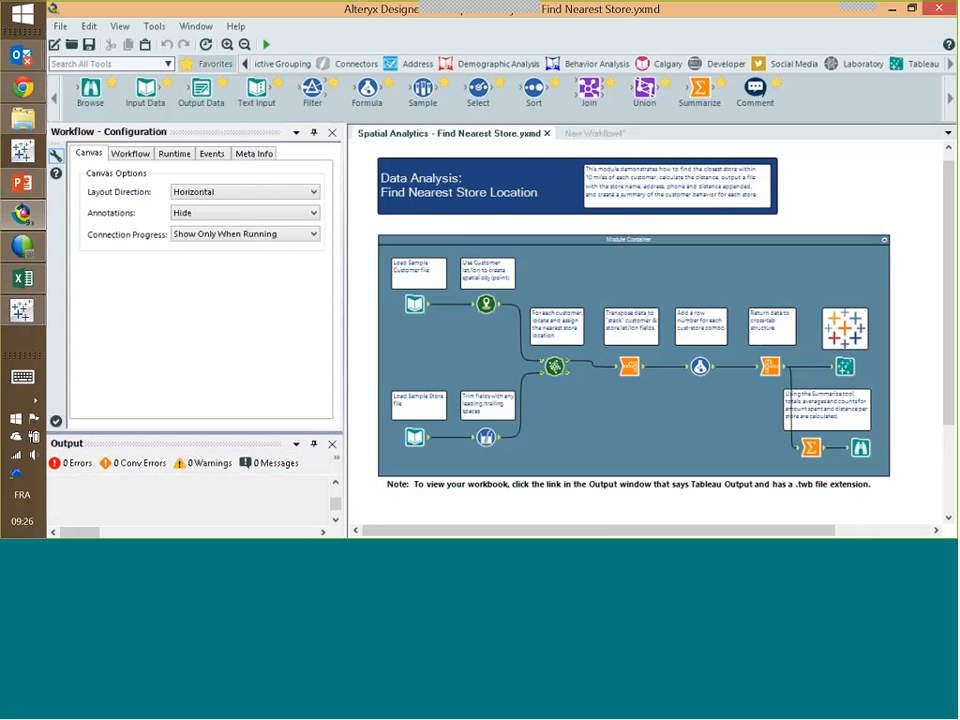
left_click(267, 45)
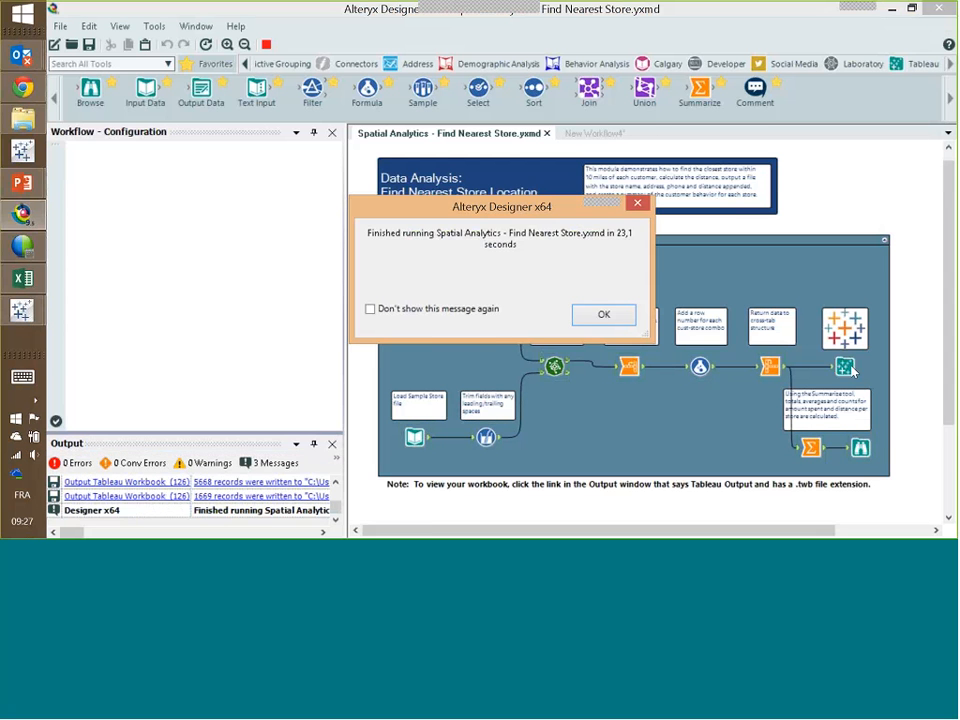
key("Return")
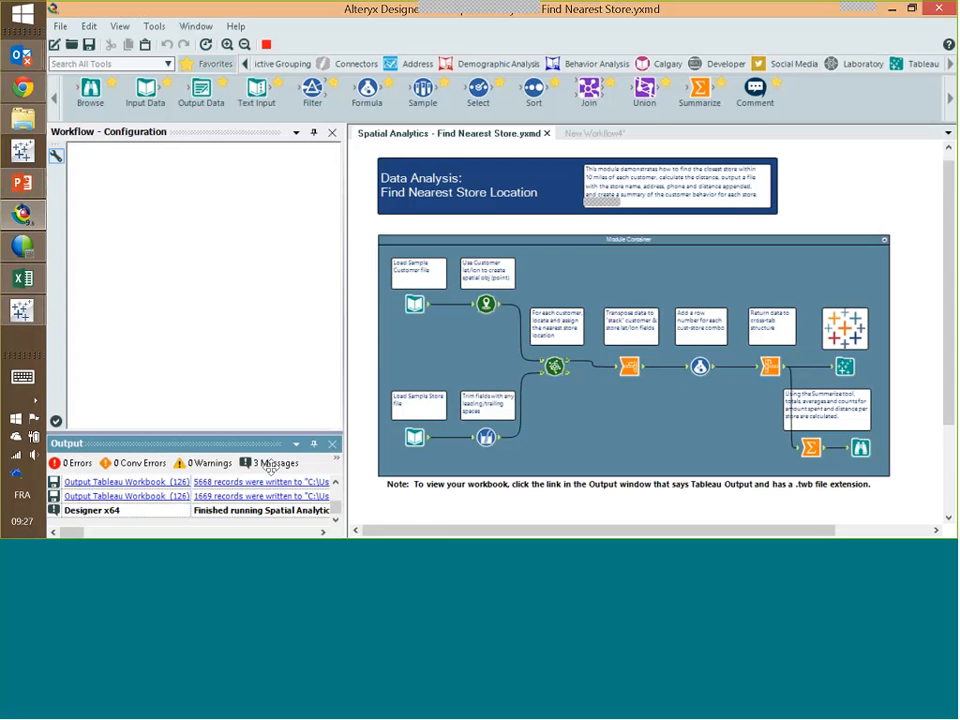
- Open the first extract written by the Output Tableau Workbook tool in Tableau and maximize its window
left_click(190, 482)
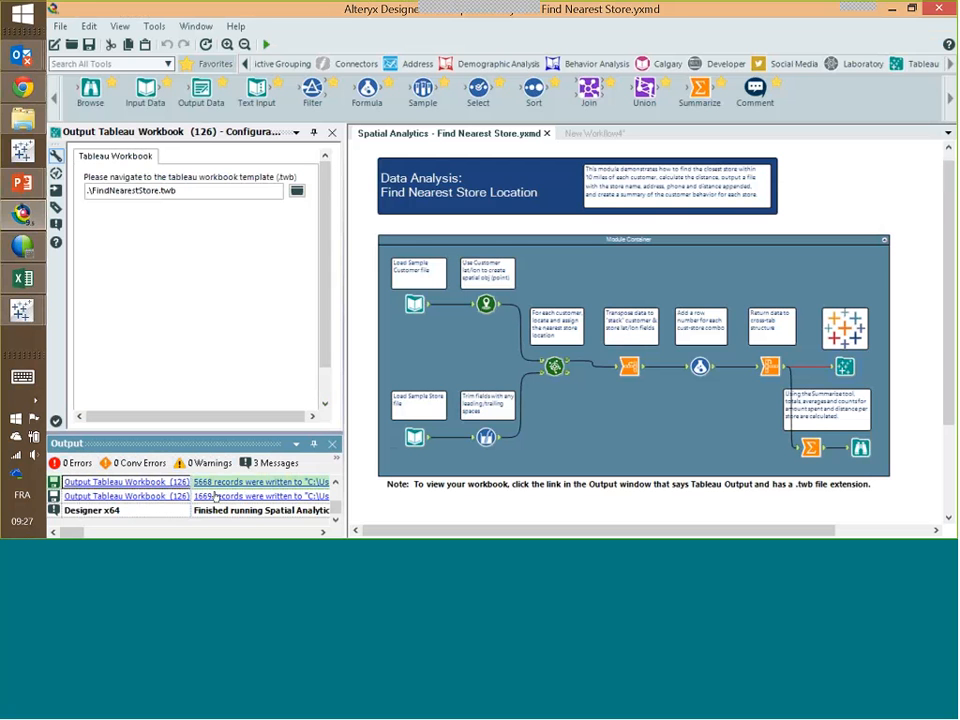
left_click(318, 481)
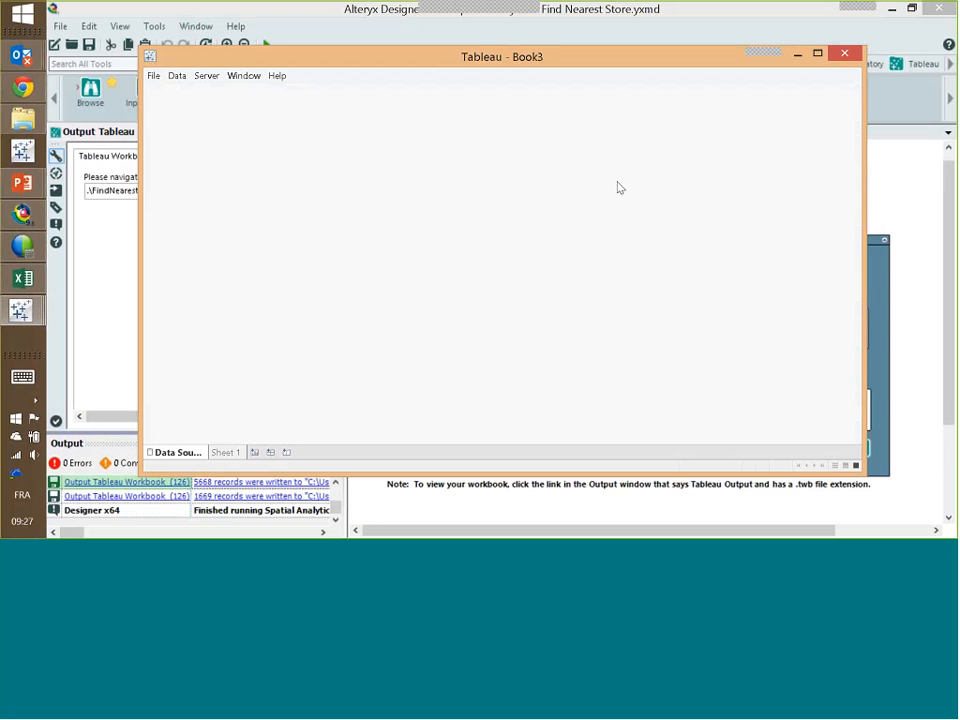
left_click(818, 54)
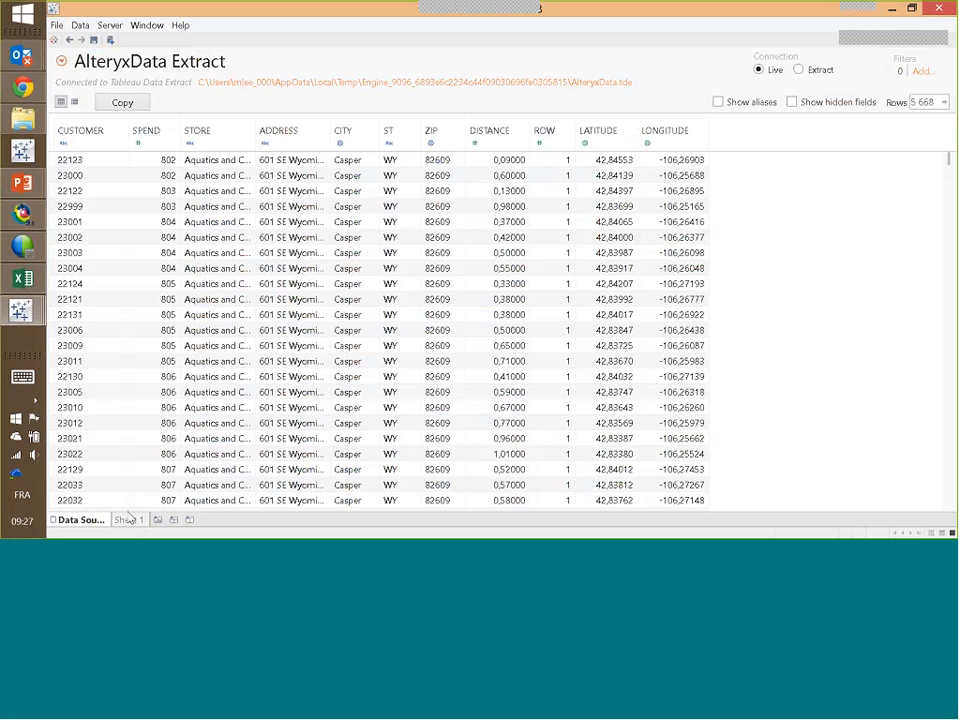
- On Sheet 1, map the ZIP field with AVG(LONGITUDE) on Columns and AVG(LATITUDE) on Rows
left_click(110, 509)
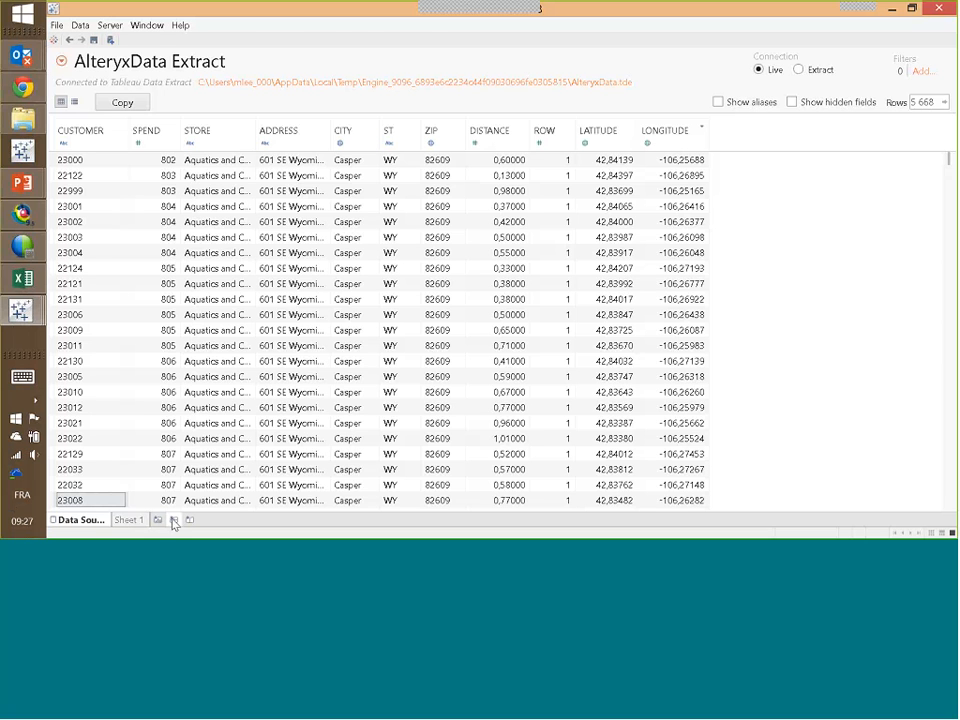
left_click(130, 521)
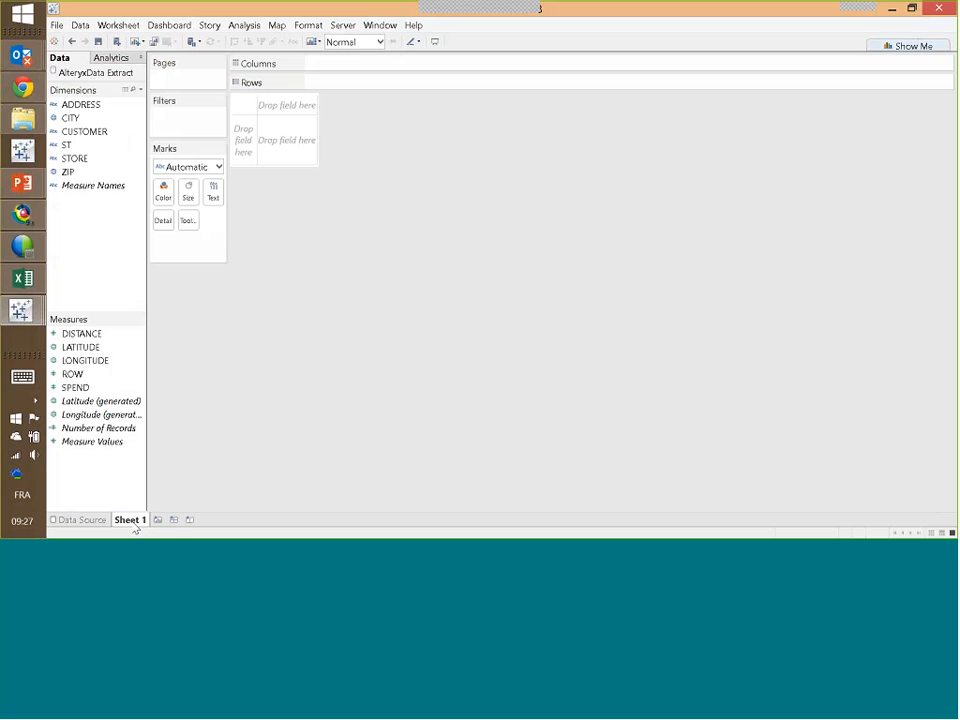
left_click(82, 177)
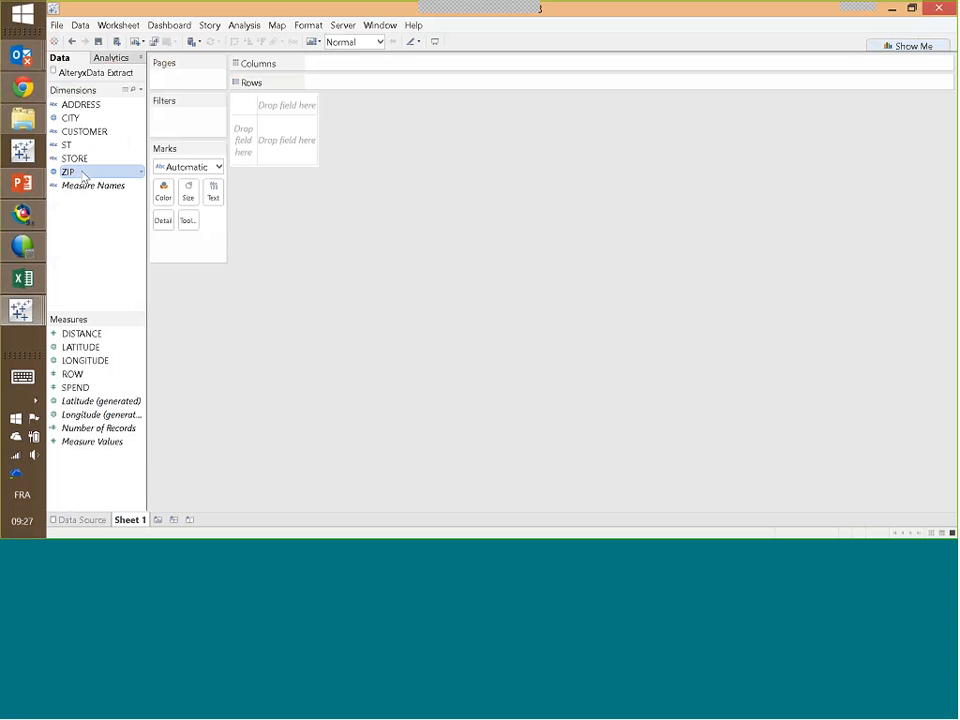
double_click(84, 177)
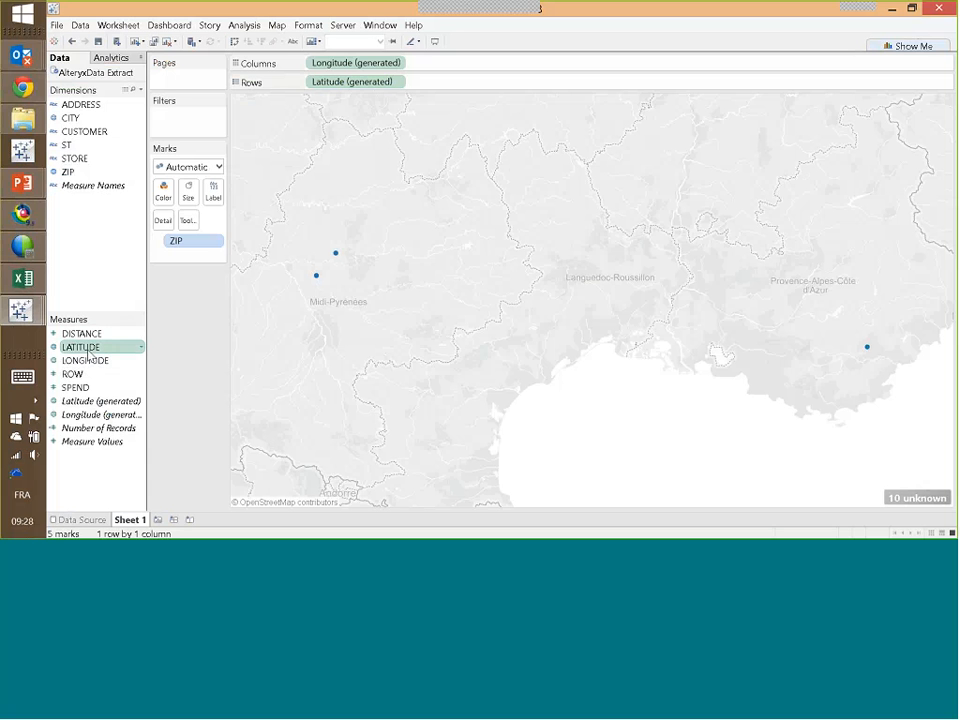
left_click_drag(88, 354, 345, 88)
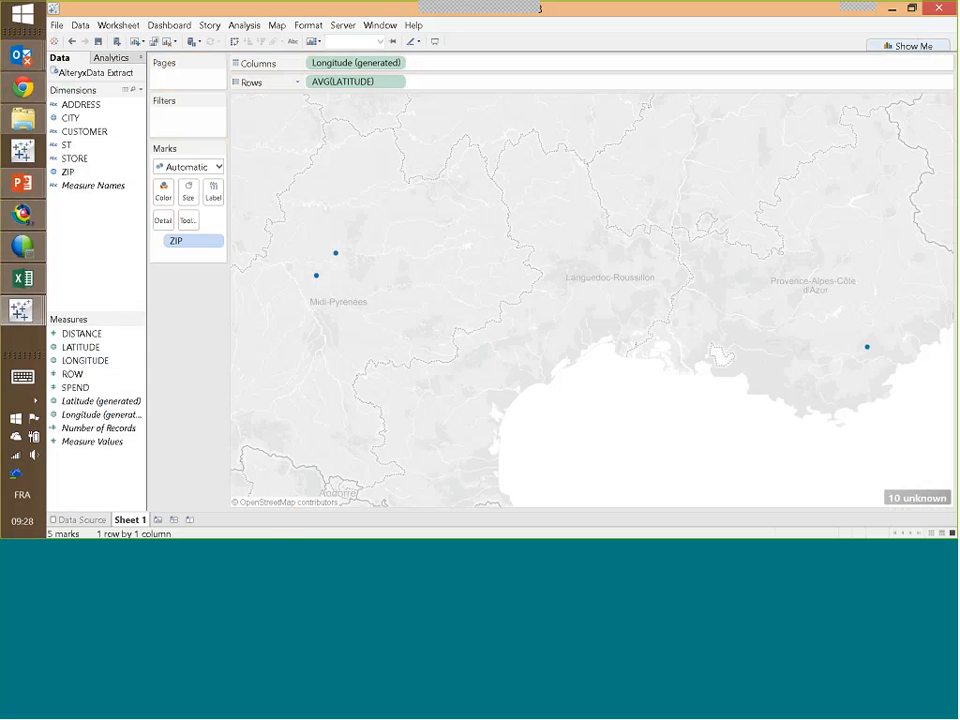
left_click_drag(122, 362, 365, 68)
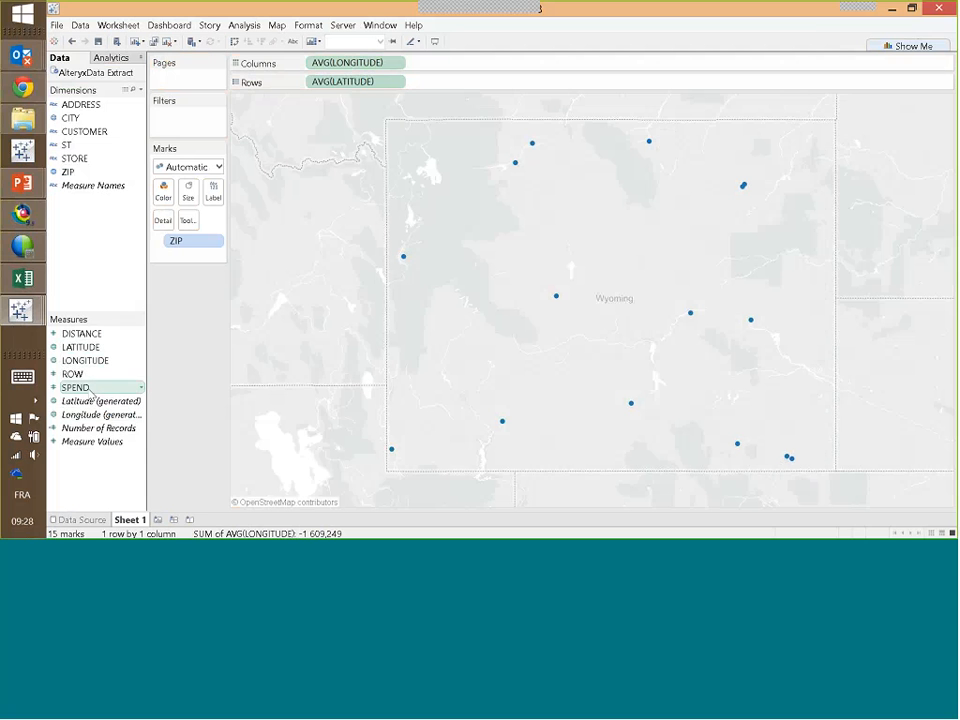
- Size the ZIP map marks by SUM(SPEND) and color them by SUM(Number of Records)
left_click_drag(65, 387, 185, 199)
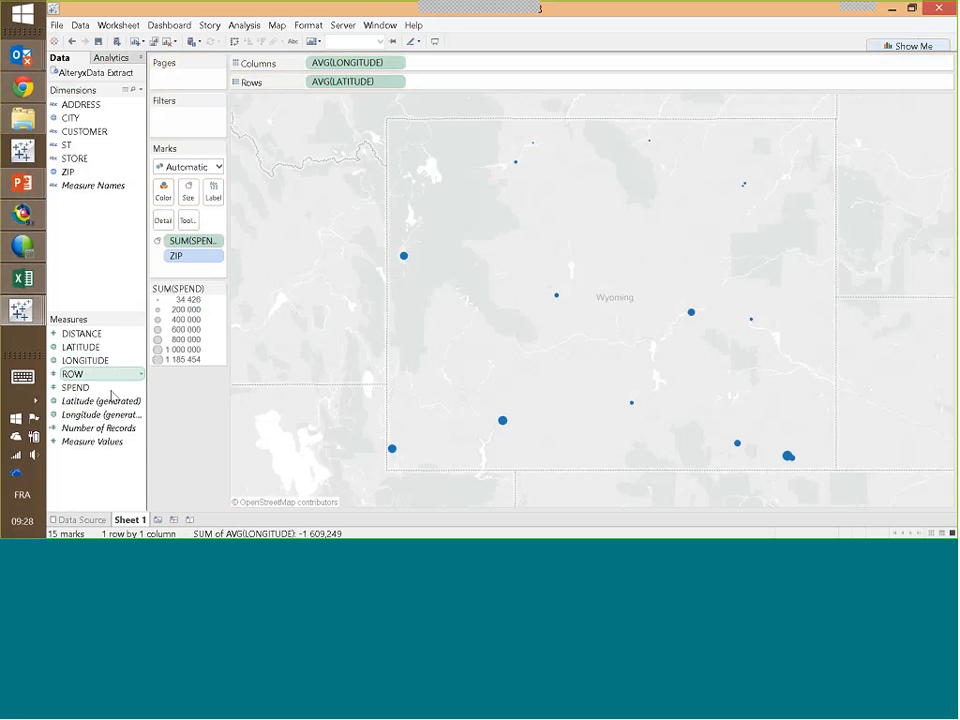
left_click_drag(98, 427, 172, 199)
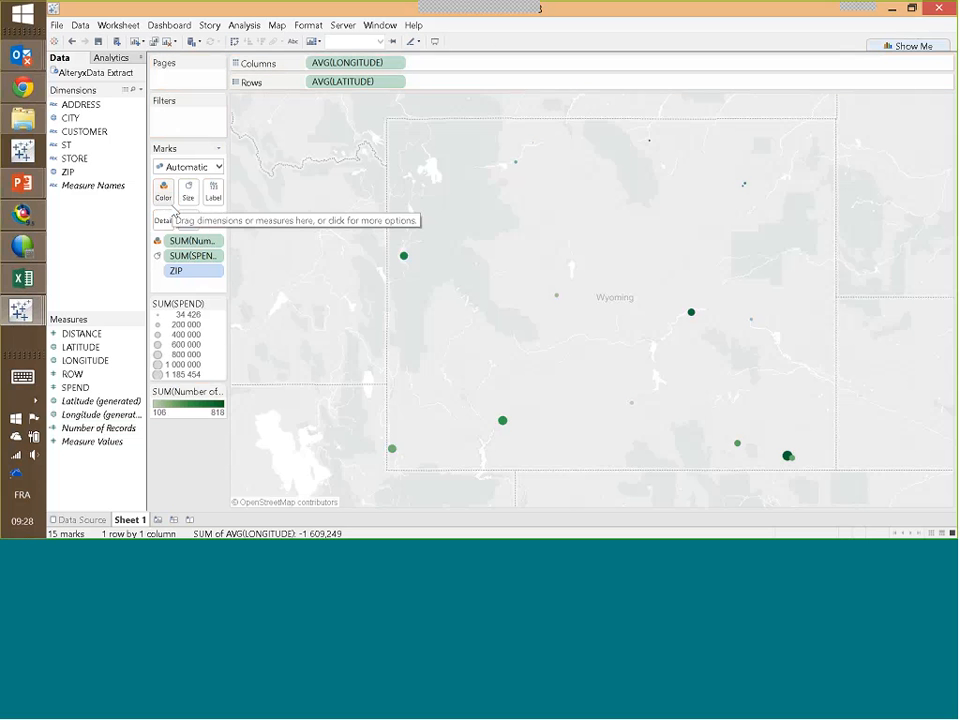
- Minimize Tableau and Alteryx to show the Alteryx Free 14 Day Trial page in Chrome, and return to the running PowerPoint slide show
left_click(891, 12)
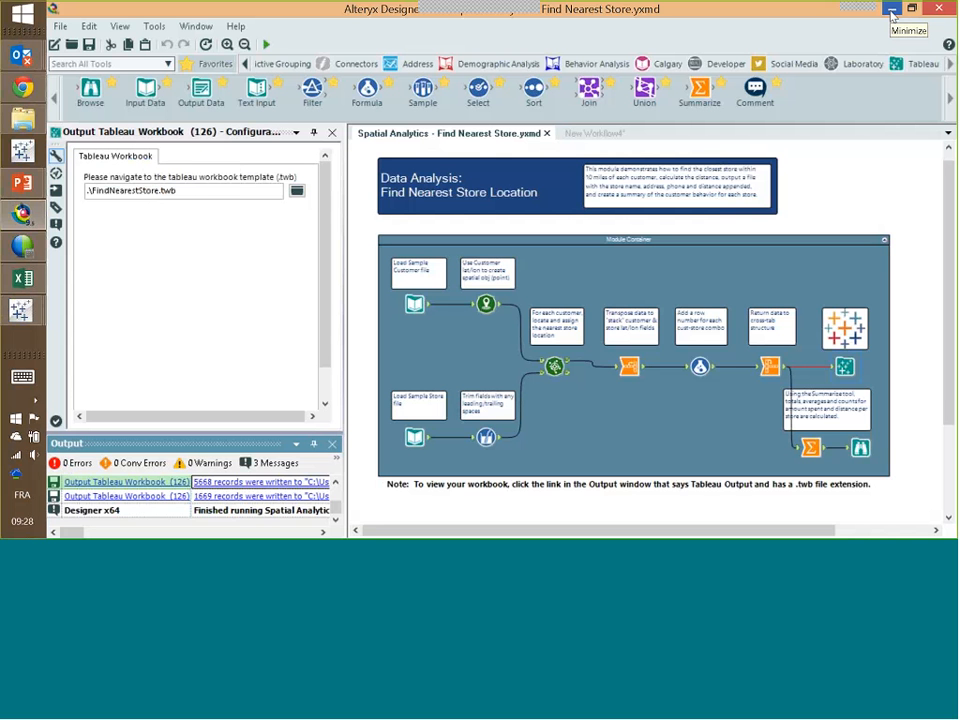
left_click(891, 12)
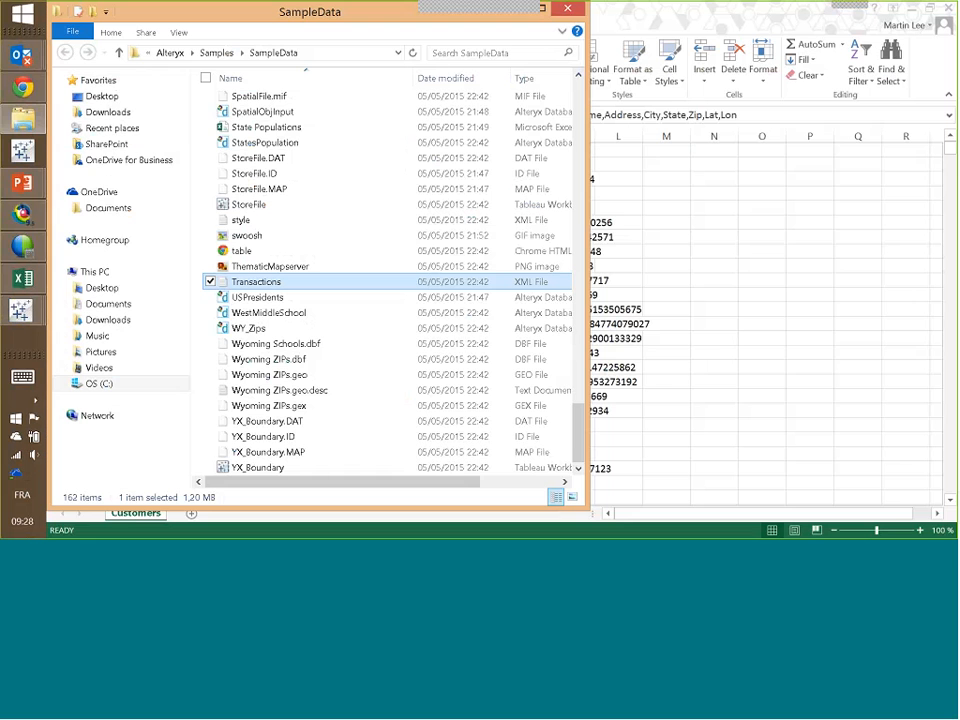
mouse_move(24, 192)
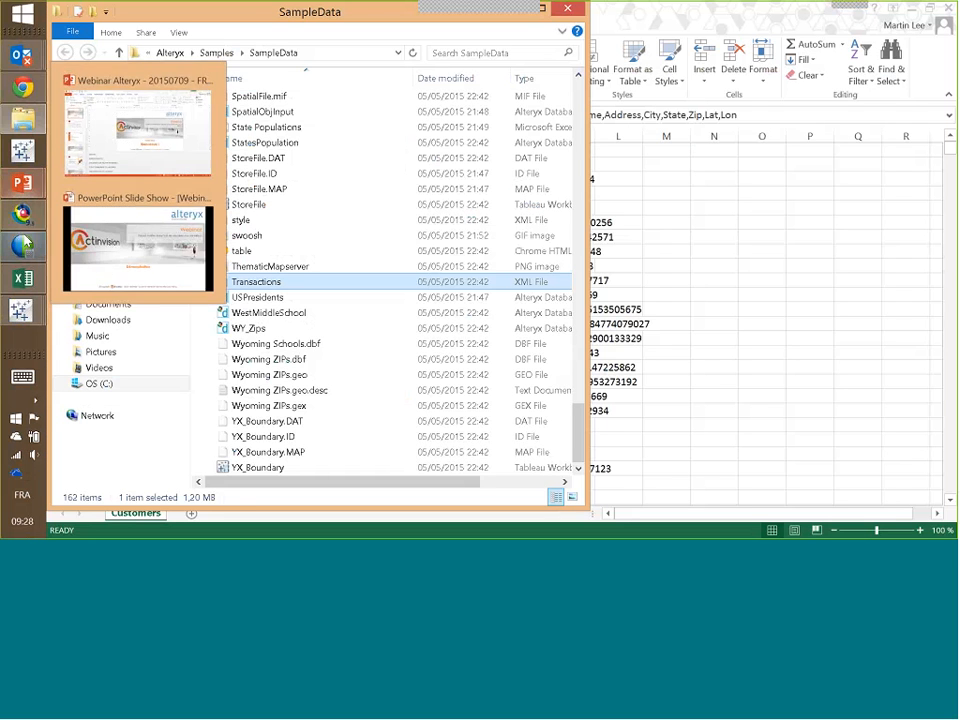
left_click(24, 88)
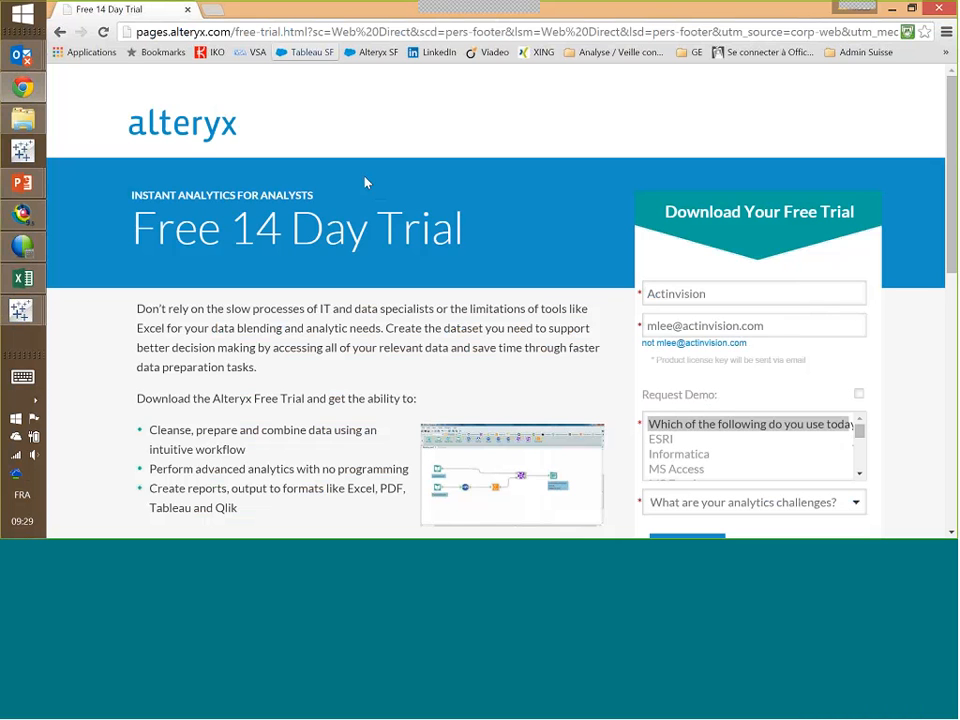
mouse_move(22, 182)
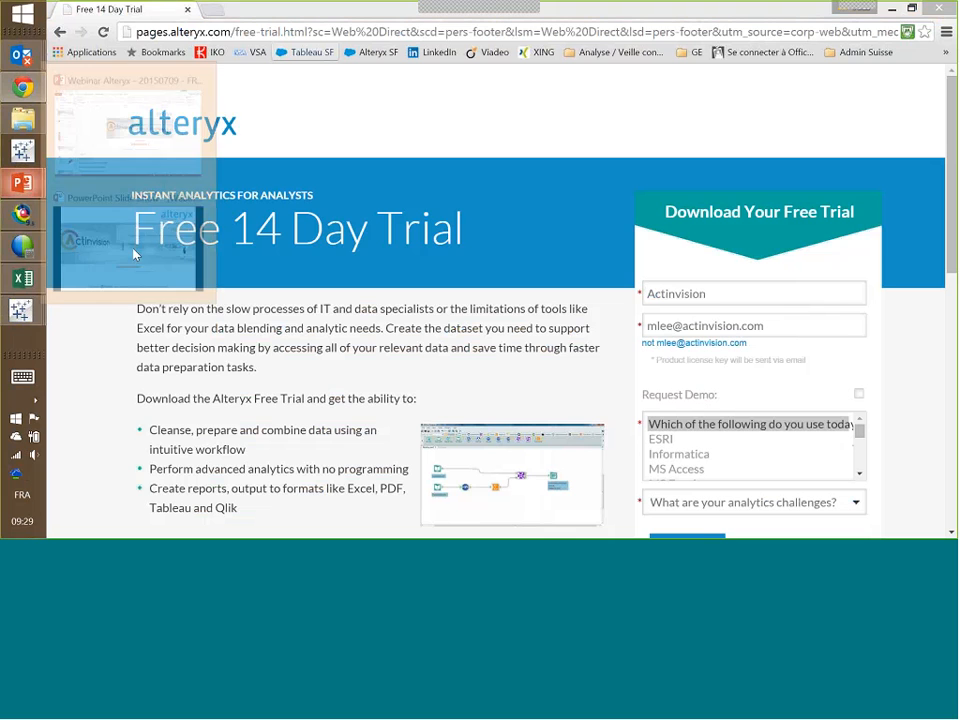
left_click(197, 265)
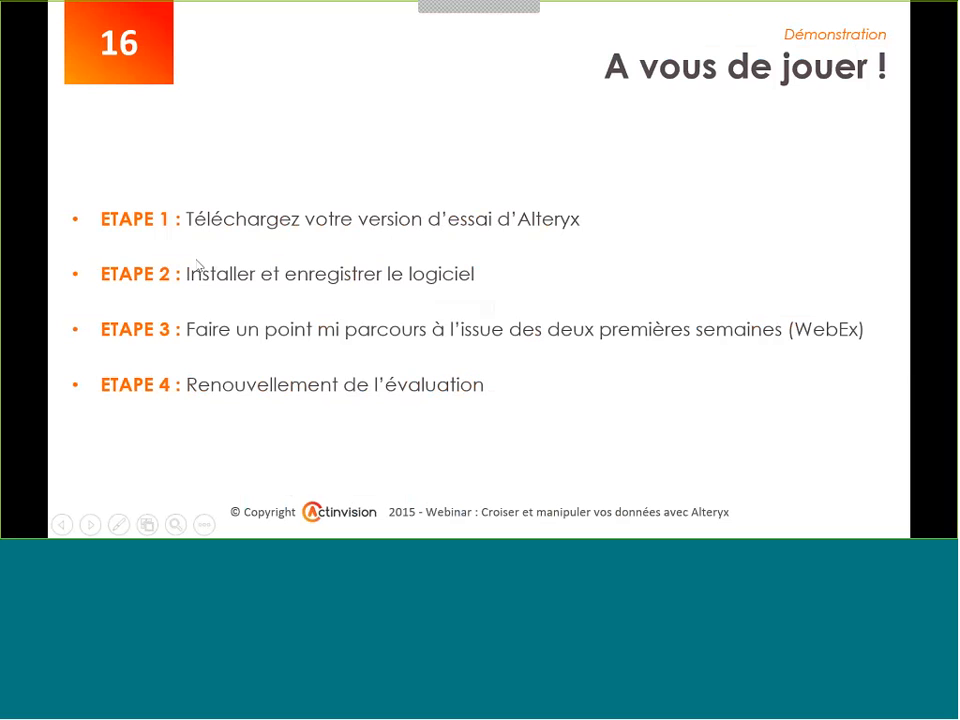